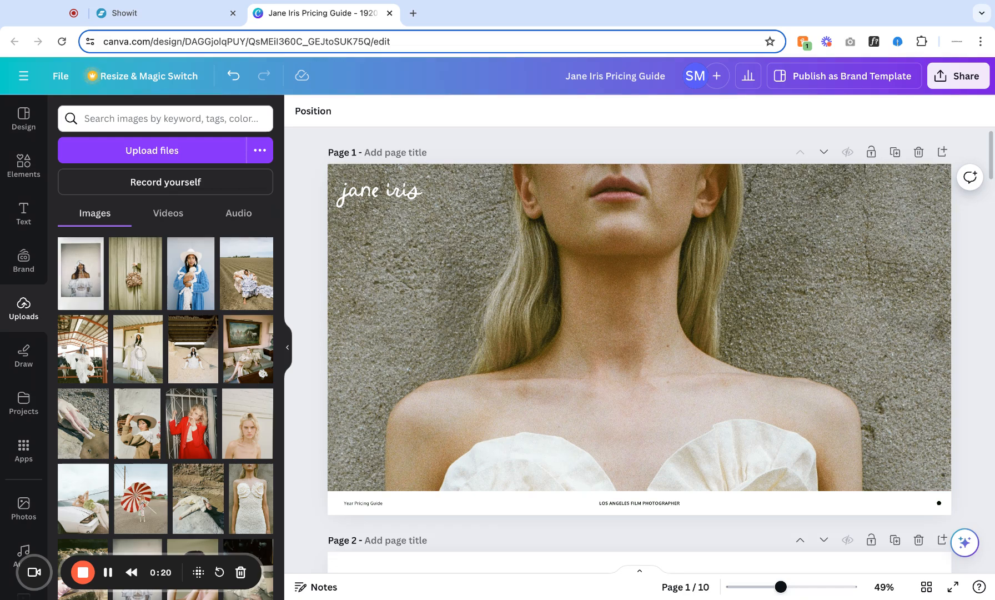
- Replace the page 1 cover photo with the blue-coat portrait and reposition its crop to show the woman's face
{"action": "left_click", "coordinate": [537, 350]}
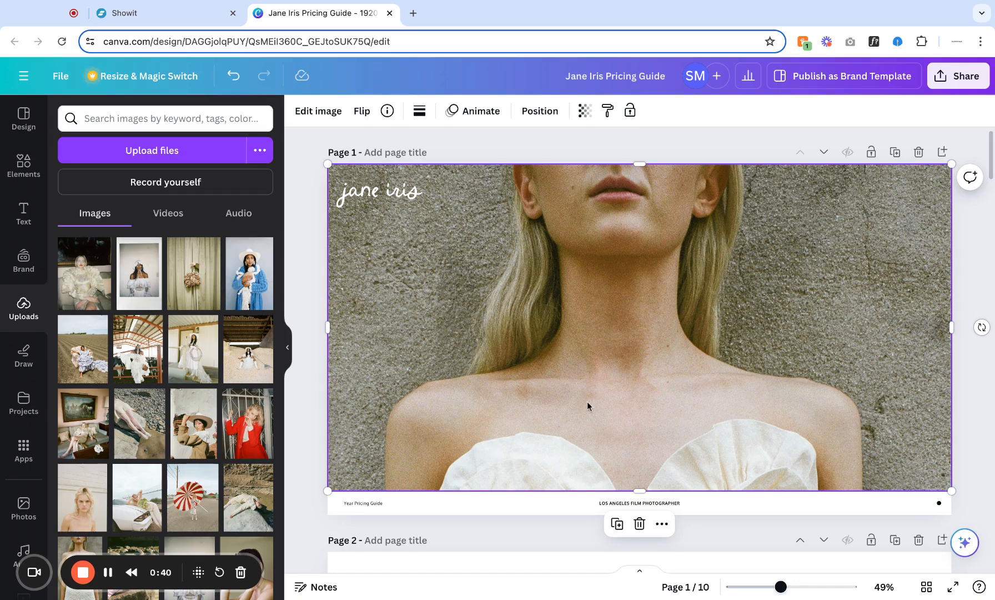
{"action": "left_click", "coordinate": [260, 283]}
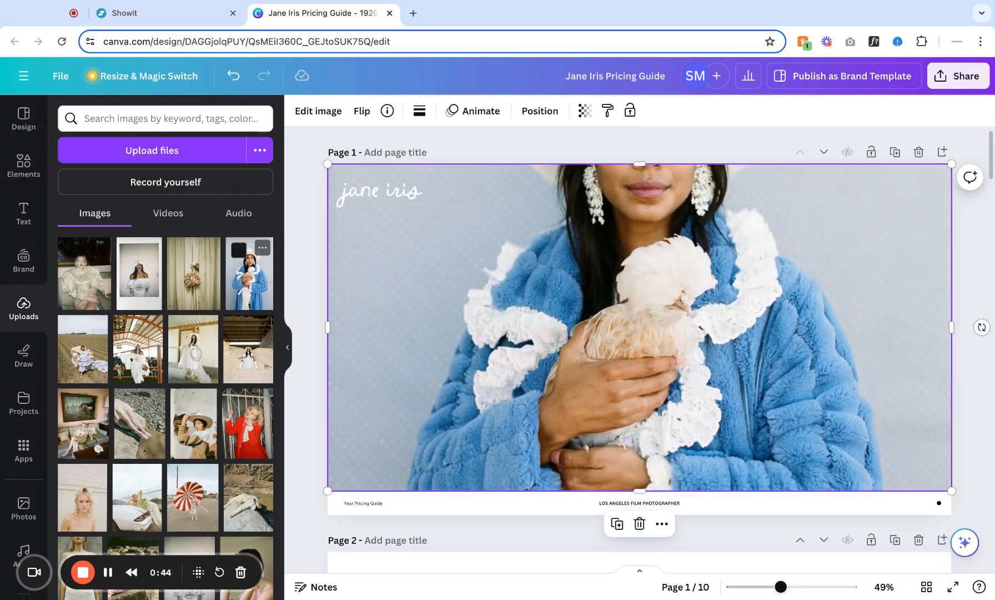
{"action": "double_click", "coordinate": [652, 303]}
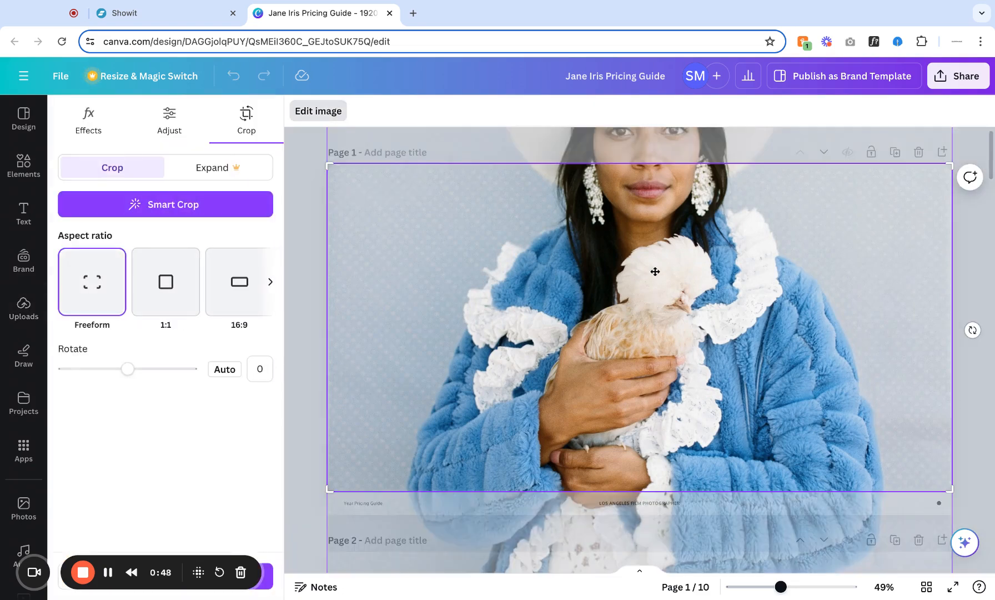
{"action": "scroll", "coordinate": [655, 271], "scroll_direction": "up", "scroll_amount": 4}
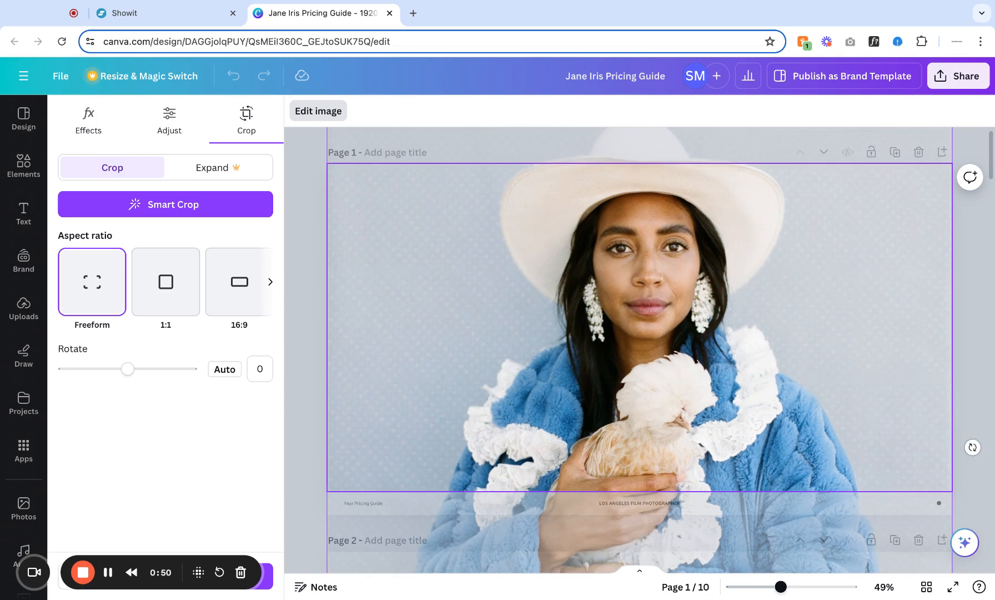
{"action": "left_click", "coordinate": [961, 346]}
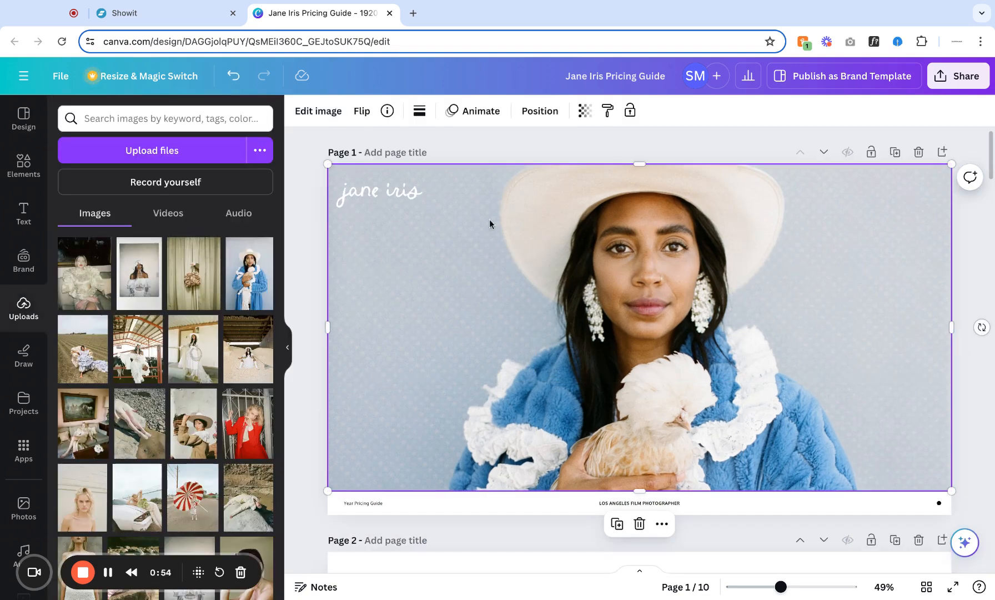
- Undo the crop and photo replacement on page 1, trying one redo before undoing it again
{"action": "left_click", "coordinate": [237, 80]}
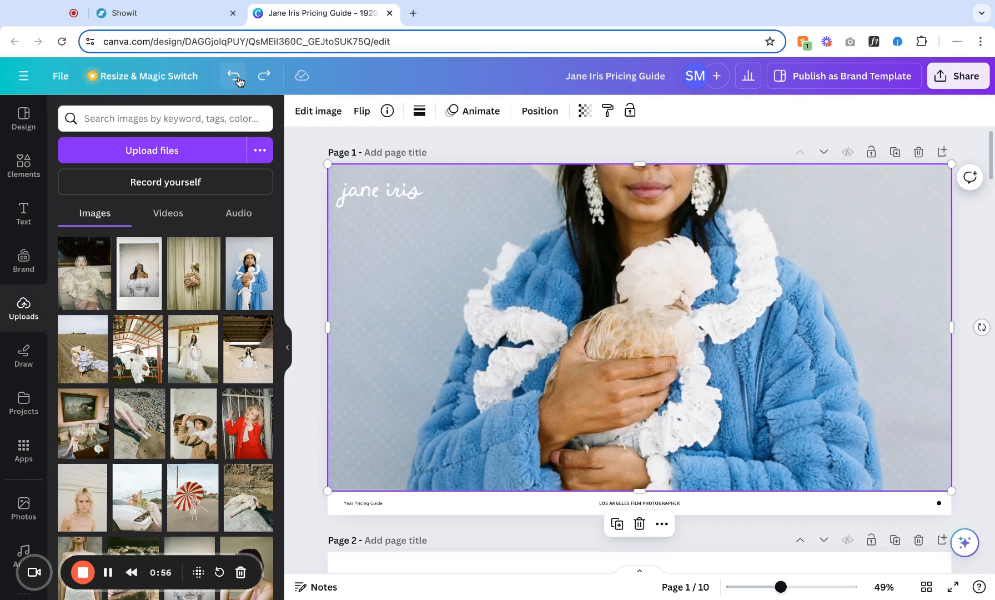
{"action": "left_click", "coordinate": [237, 79]}
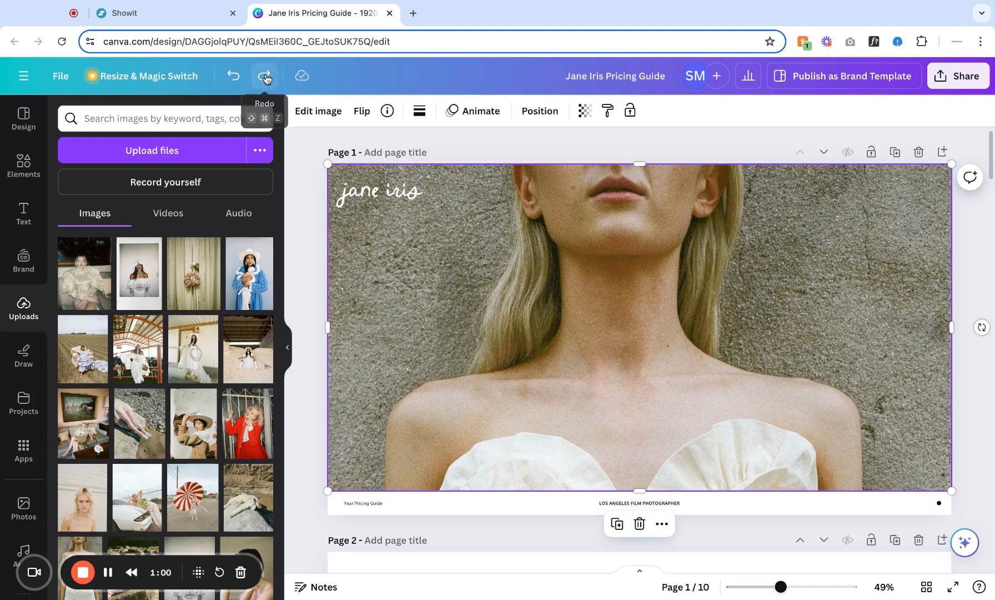
{"action": "left_click", "coordinate": [266, 77]}
{"action": "left_click", "coordinate": [233, 77]}
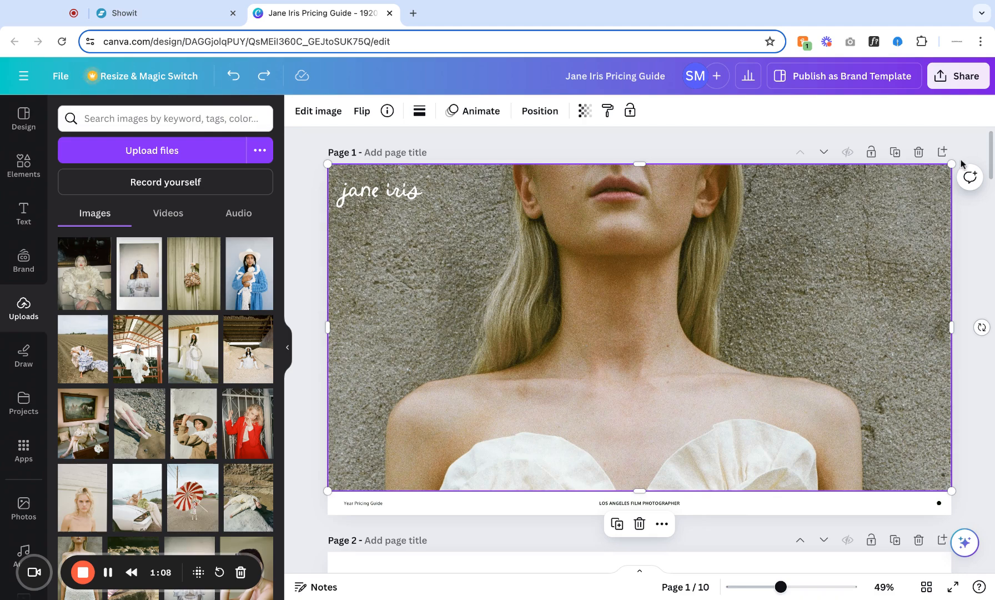
- Narrow the cover photo to half of page 1's width and shrink the image inside the crop to match the frame
{"action": "left_click_drag", "start_coordinate": [952, 328], "coordinate": [640, 328]}
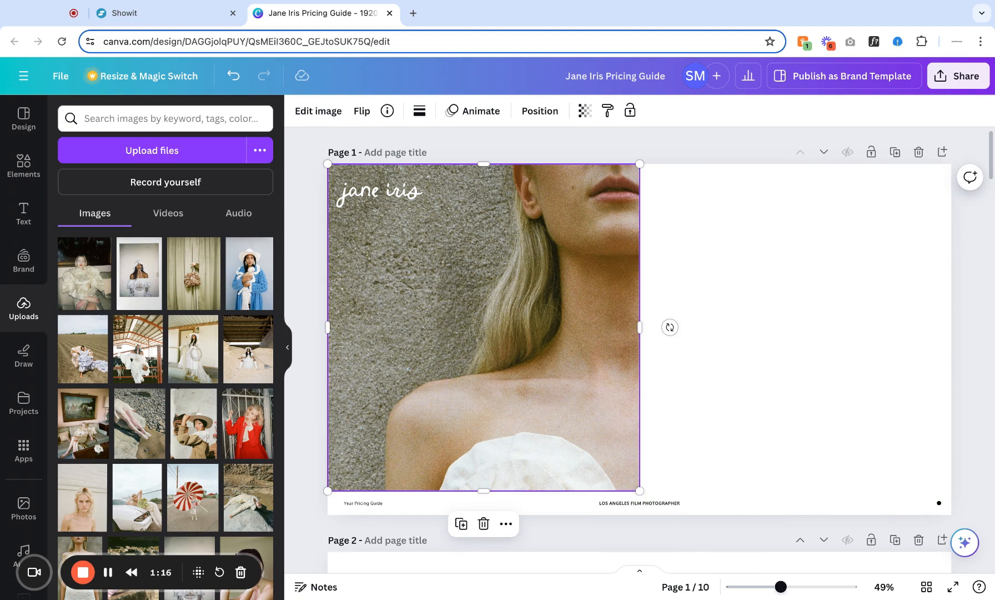
{"action": "scroll", "coordinate": [501, 320], "scroll_direction": "down", "scroll_amount": 5}
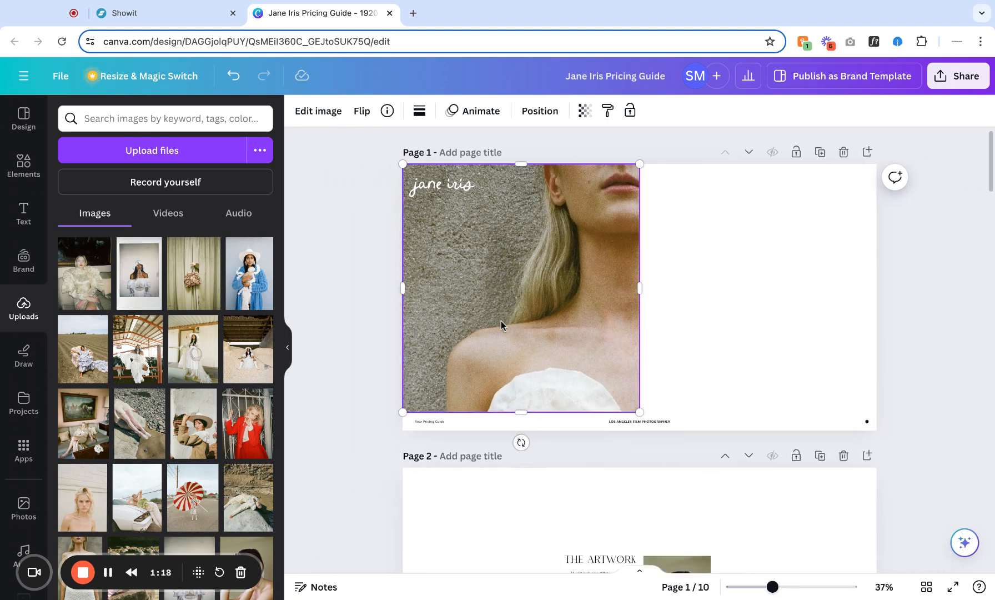
{"action": "scroll", "coordinate": [584, 465], "scroll_direction": "down", "scroll_amount": 2}
{"action": "scroll", "coordinate": [583, 466], "scroll_direction": "up", "scroll_amount": 1}
{"action": "mouse_move", "coordinate": [772, 587]}
{"action": "left_mouse_down"}
{"action": "mouse_move", "coordinate": [783, 587]}
{"action": "mouse_move", "coordinate": [761, 588]}
{"action": "left_mouse_up"}
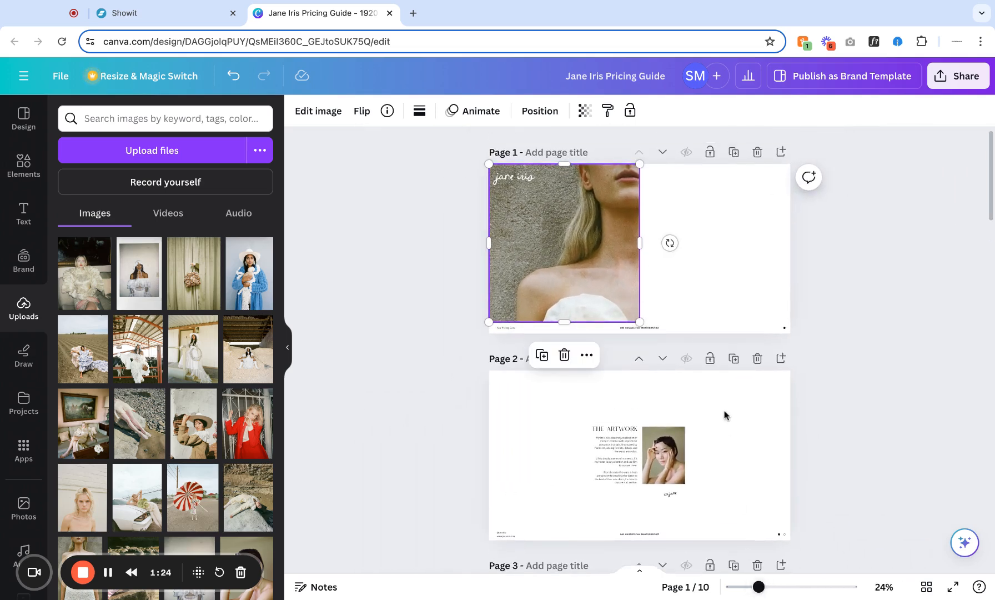
{"action": "double_click", "coordinate": [576, 245]}
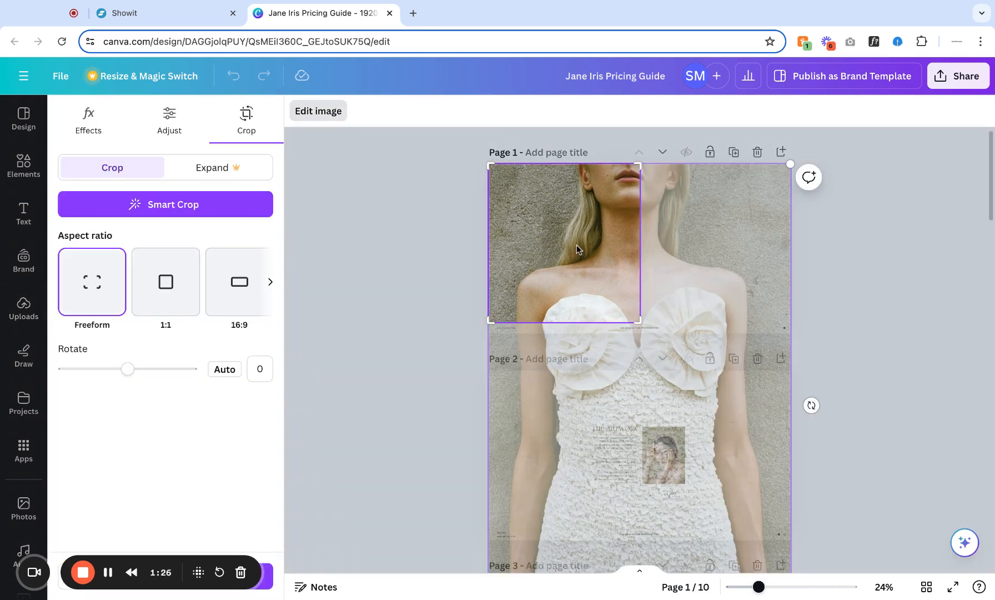
{"action": "scroll", "coordinate": [628, 367], "scroll_direction": "down", "scroll_amount": 3}
{"action": "scroll", "coordinate": [626, 366], "scroll_direction": "up", "scroll_amount": 1}
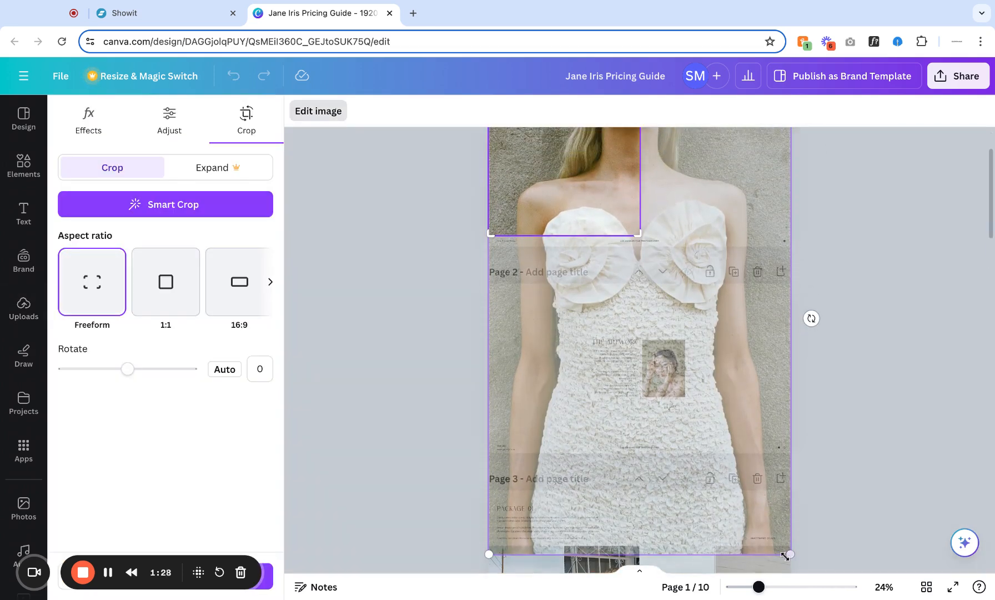
{"action": "left_click_drag", "start_coordinate": [792, 557], "coordinate": [640, 315]}
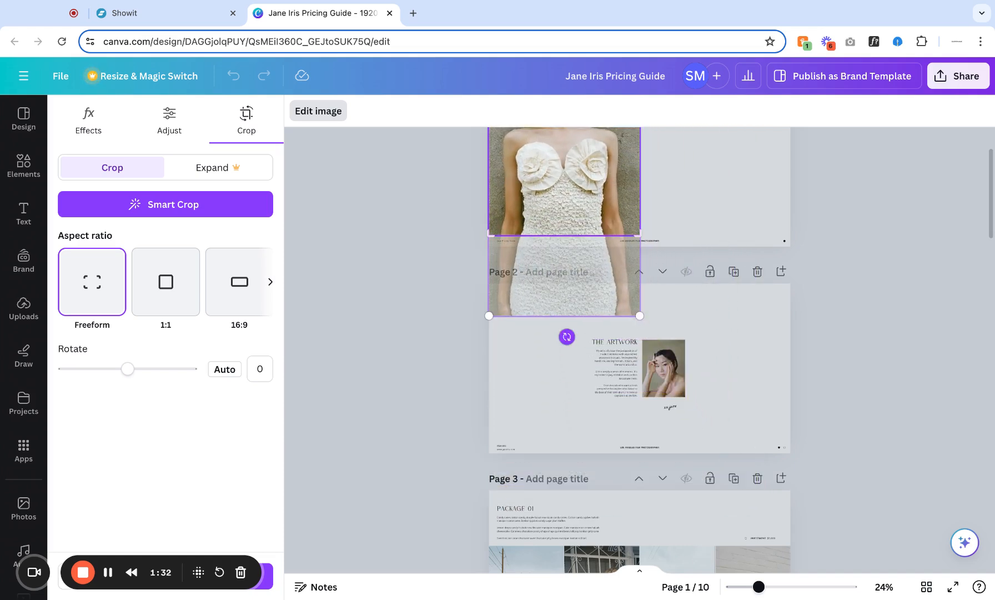
{"action": "scroll", "coordinate": [653, 250], "scroll_direction": "up", "scroll_amount": 2}
{"action": "left_click_drag", "start_coordinate": [561, 333], "coordinate": [561, 308]}
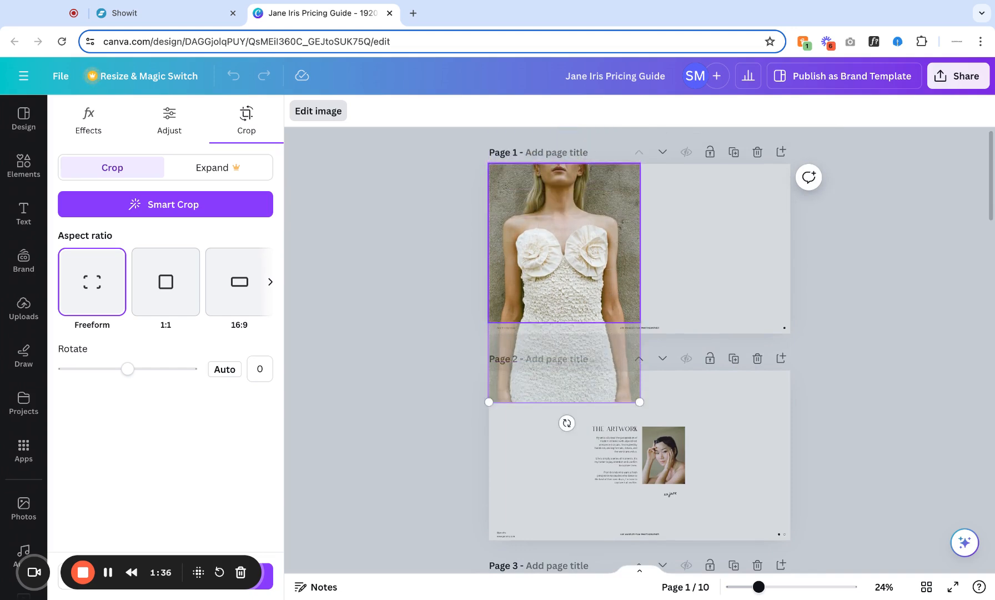
{"action": "left_click", "coordinate": [682, 267]}
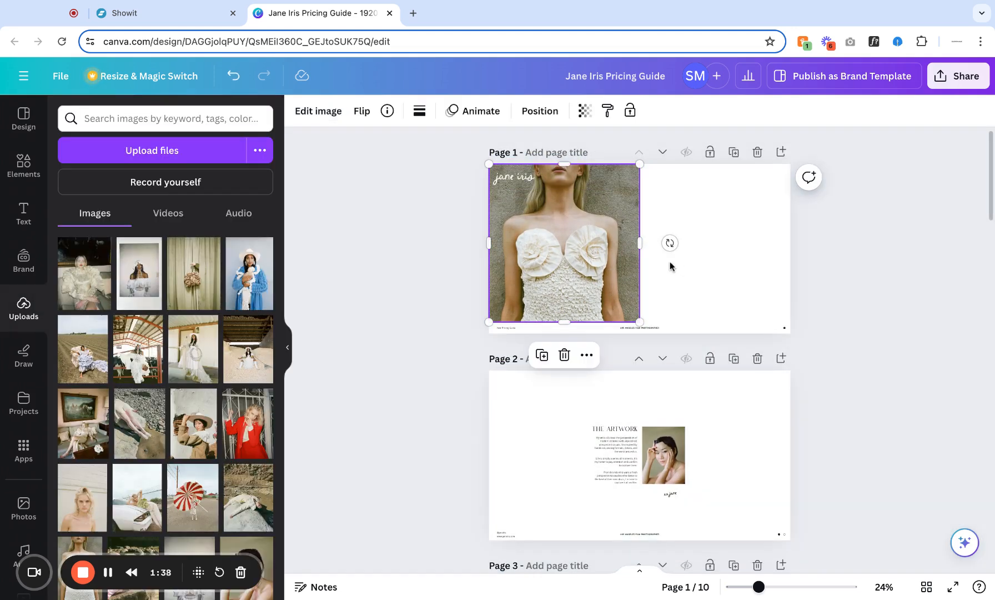
- Undo the cover photo's crop and width changes on page 1
{"action": "left_click", "coordinate": [233, 76]}
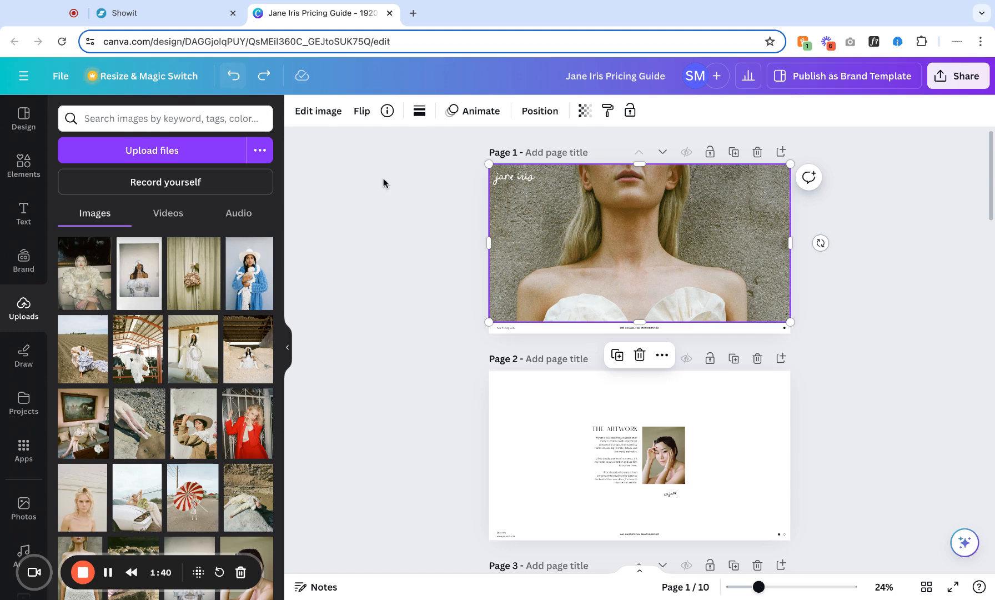
{"action": "left_click", "coordinate": [850, 330]}
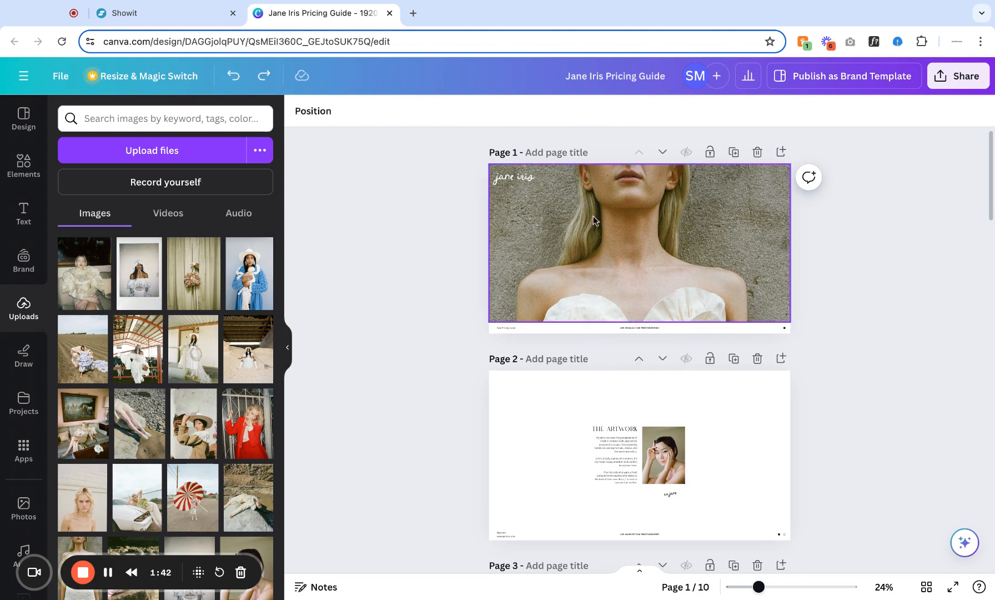
- Add the blue-coat portrait to page 2, shrink it to a small thumbnail and place it in the page's upper right area
{"action": "scroll", "coordinate": [593, 220], "scroll_direction": "down", "scroll_amount": 5}
{"action": "scroll", "coordinate": [593, 220], "scroll_direction": "up", "scroll_amount": 2}
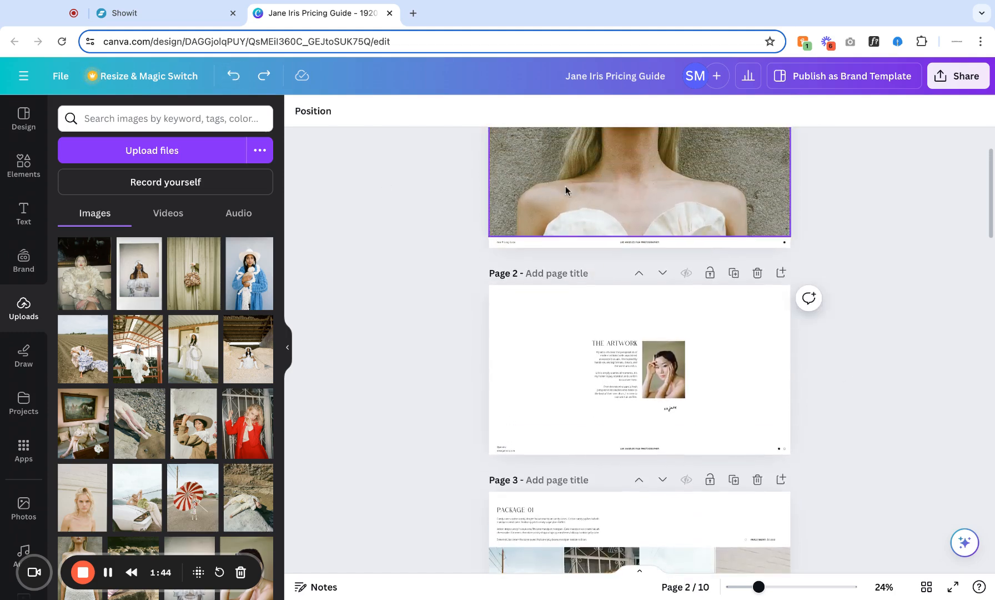
{"action": "left_click", "coordinate": [530, 334]}
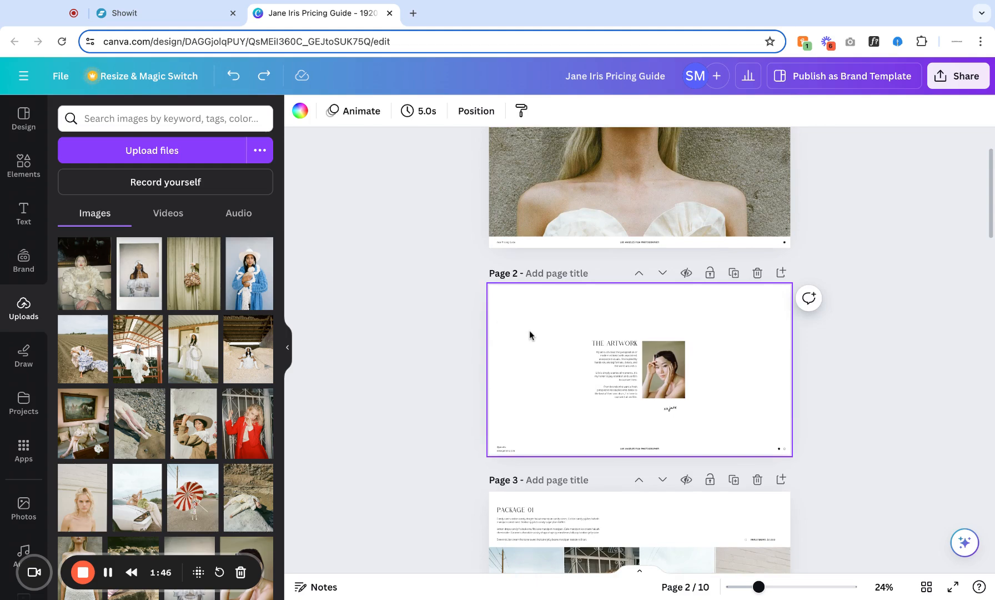
{"action": "scroll", "coordinate": [530, 335], "scroll_direction": "up", "scroll_amount": 5}
{"action": "scroll", "coordinate": [530, 334], "scroll_direction": "down", "scroll_amount": 2}
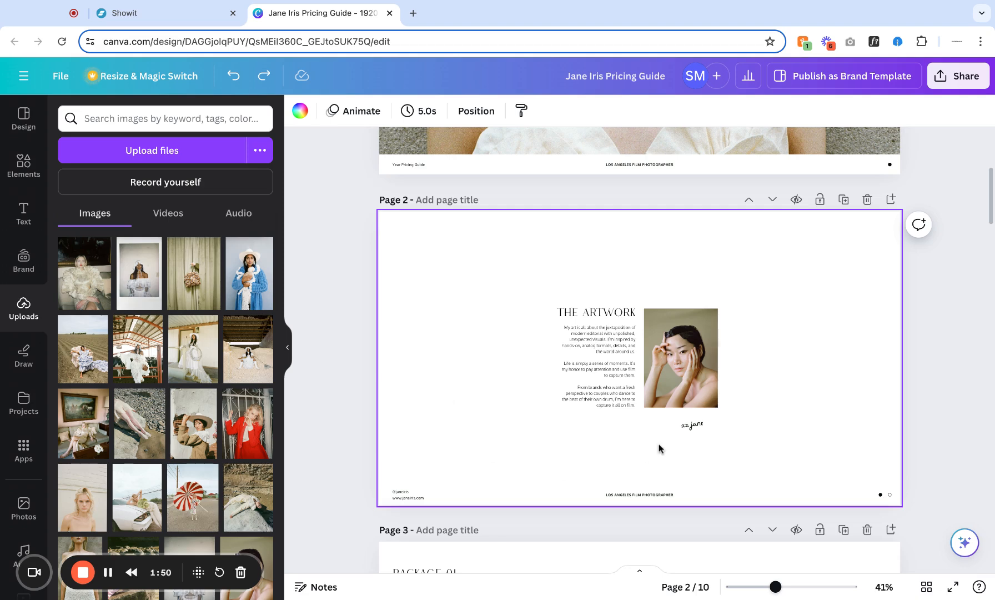
{"action": "left_click", "coordinate": [259, 285]}
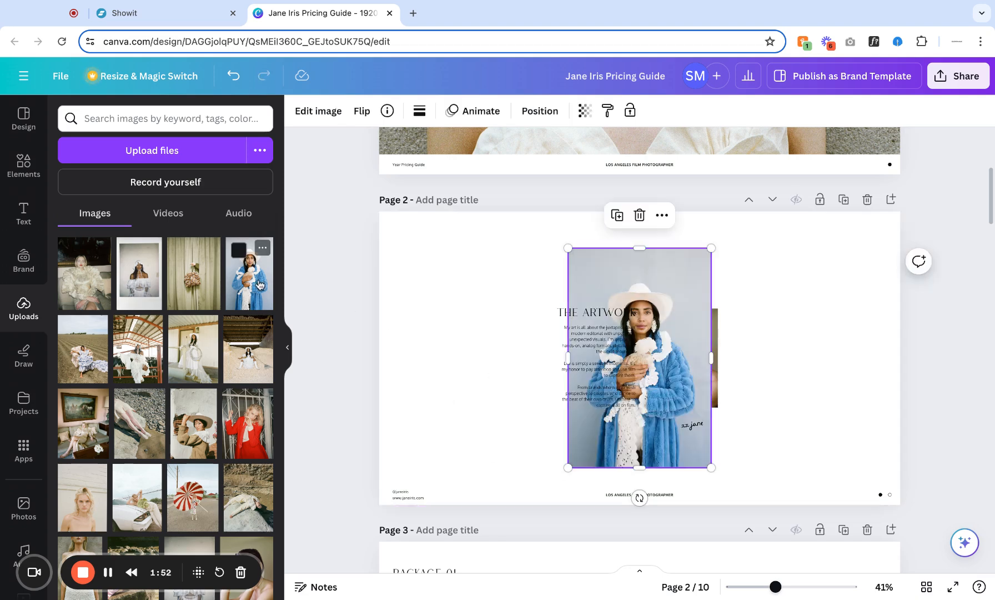
{"action": "left_click_drag", "start_coordinate": [662, 271], "coordinate": [473, 260]}
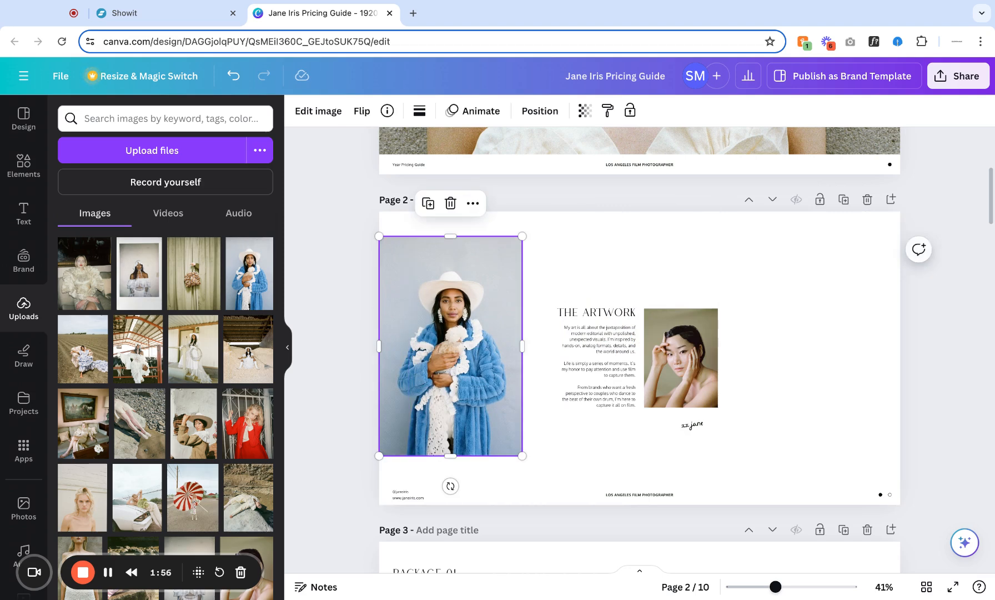
{"action": "left_click_drag", "start_coordinate": [378, 456], "coordinate": [453, 343]}
{"action": "left_click_drag", "start_coordinate": [487, 289], "coordinate": [770, 264]}
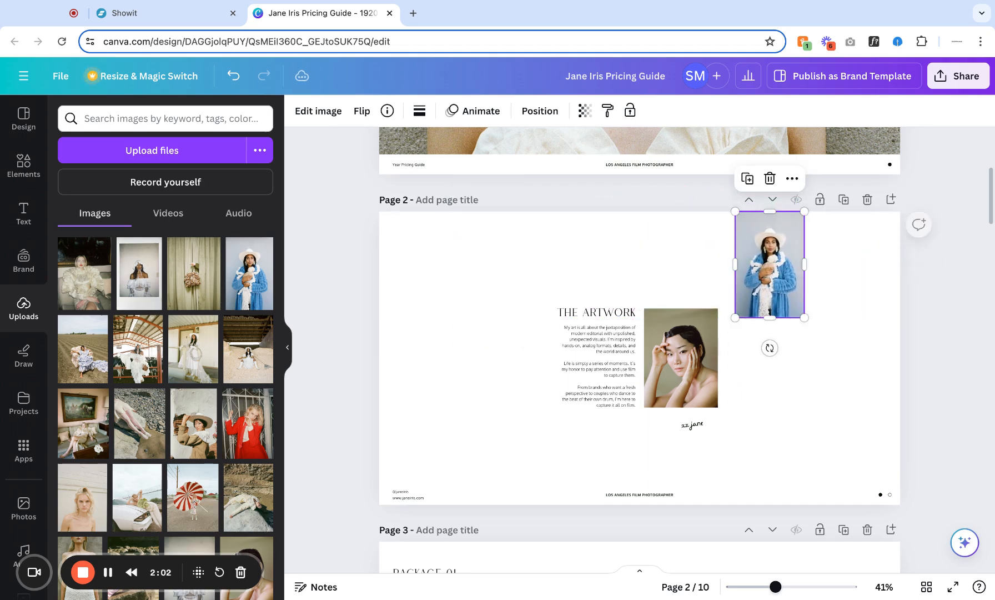
{"action": "left_click_drag", "start_coordinate": [736, 318], "coordinate": [837, 289]}
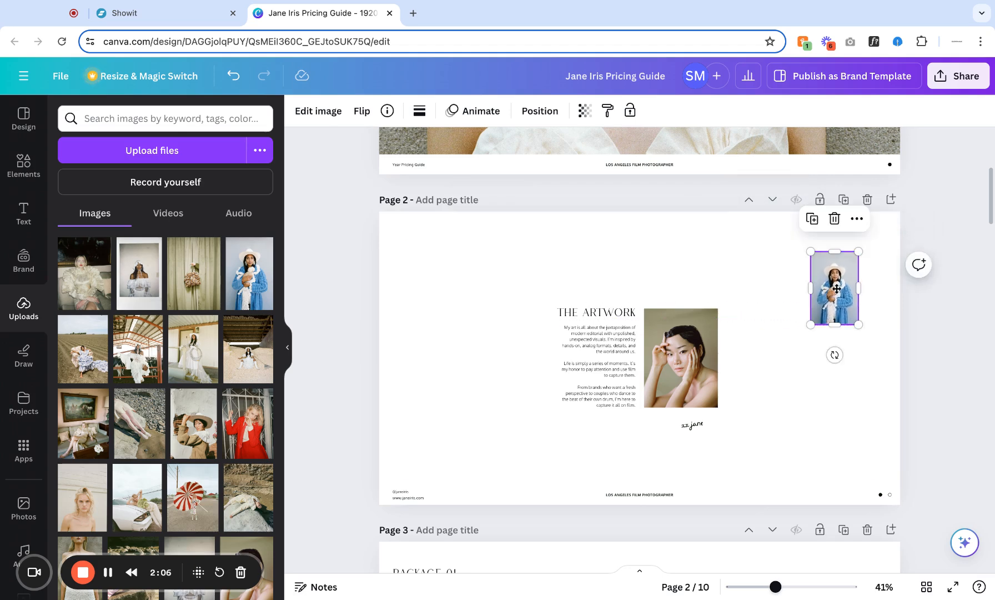
- Add the bouquet and curtain photo to page 2, shrink it to about 233 × 319 px and place it left of the text
{"action": "left_click", "coordinate": [194, 273]}
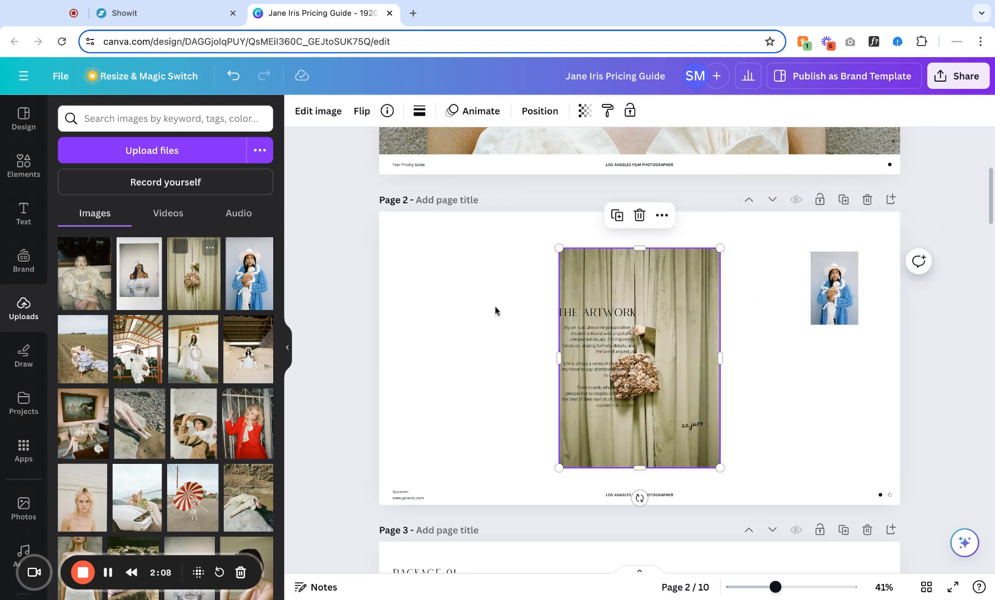
{"action": "left_click_drag", "start_coordinate": [677, 281], "coordinate": [492, 288]}
{"action": "left_click_drag", "start_coordinate": [536, 474], "coordinate": [438, 343]}
{"action": "mouse_move", "coordinate": [391, 302]}
{"action": "left_mouse_down"}
{"action": "mouse_move", "coordinate": [434, 347]}
{"action": "mouse_move", "coordinate": [385, 320]}
{"action": "left_mouse_up"}
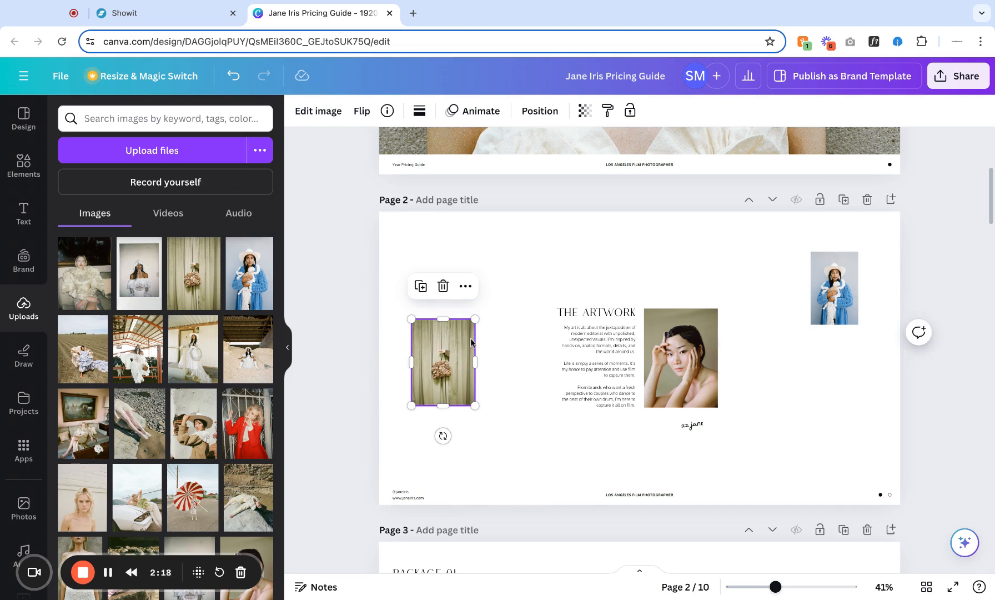
- Align the bouquet photo and the blue-coat portrait on page 2 by their top edges
{"action": "left_click", "coordinate": [836, 284], "text": "shift"}
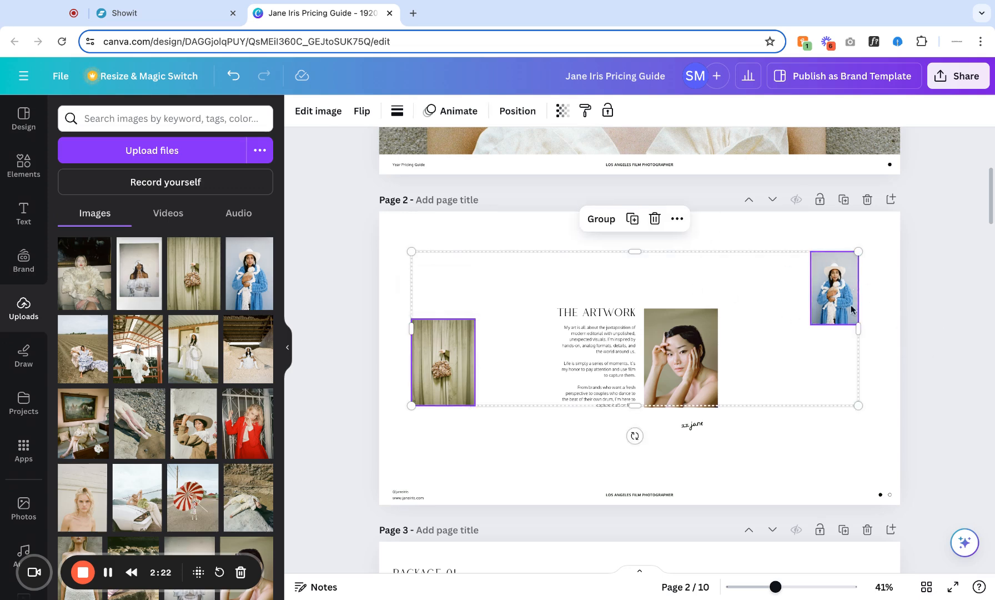
{"action": "left_click", "coordinate": [522, 112]}
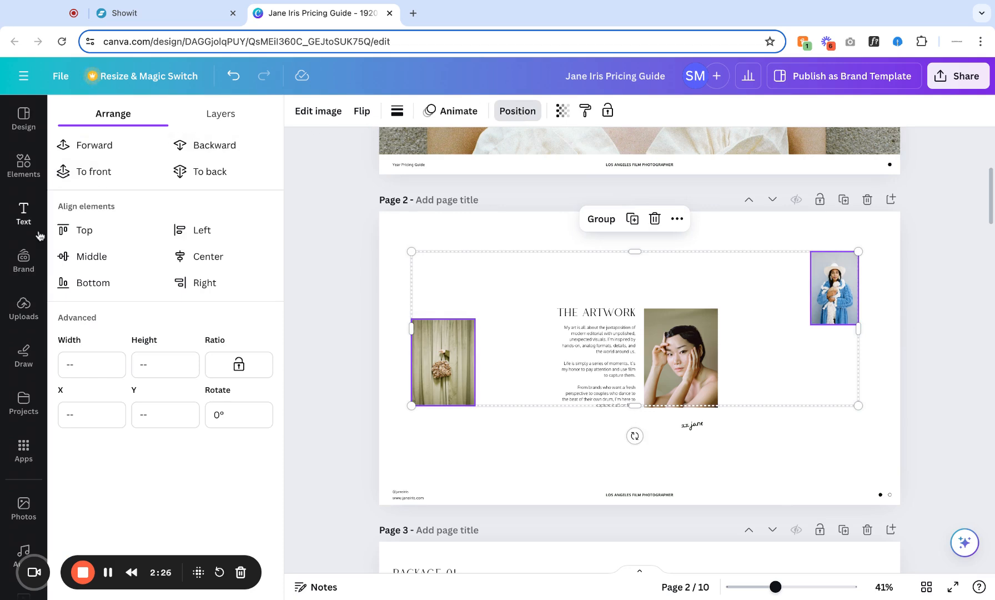
{"action": "left_click", "coordinate": [83, 230]}
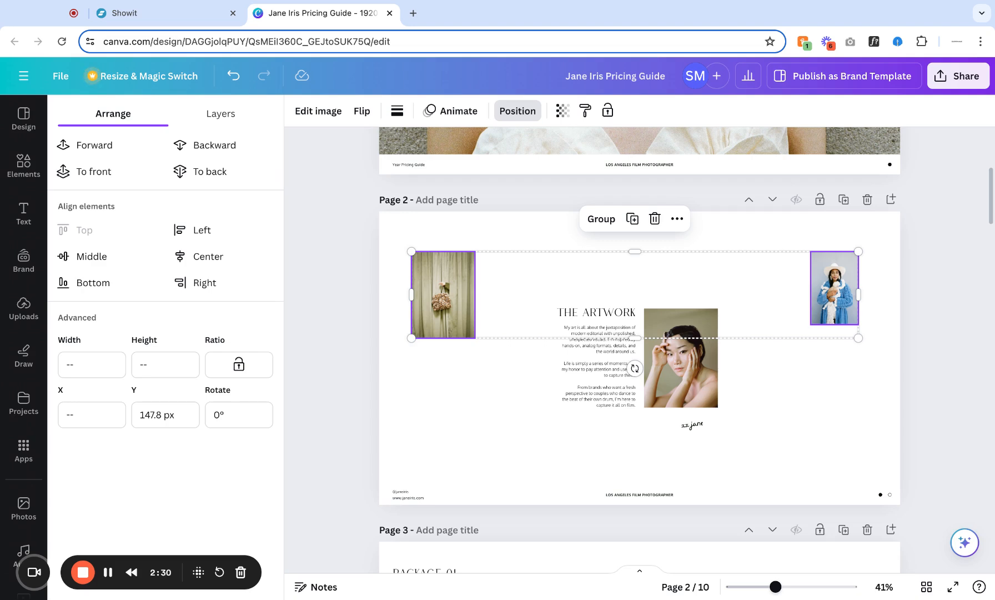
- Try aligning the two photos by their right and bottom edges, undo these alignments and deselect the photos
{"action": "left_click", "coordinate": [214, 287]}
{"action": "left_click", "coordinate": [85, 292]}
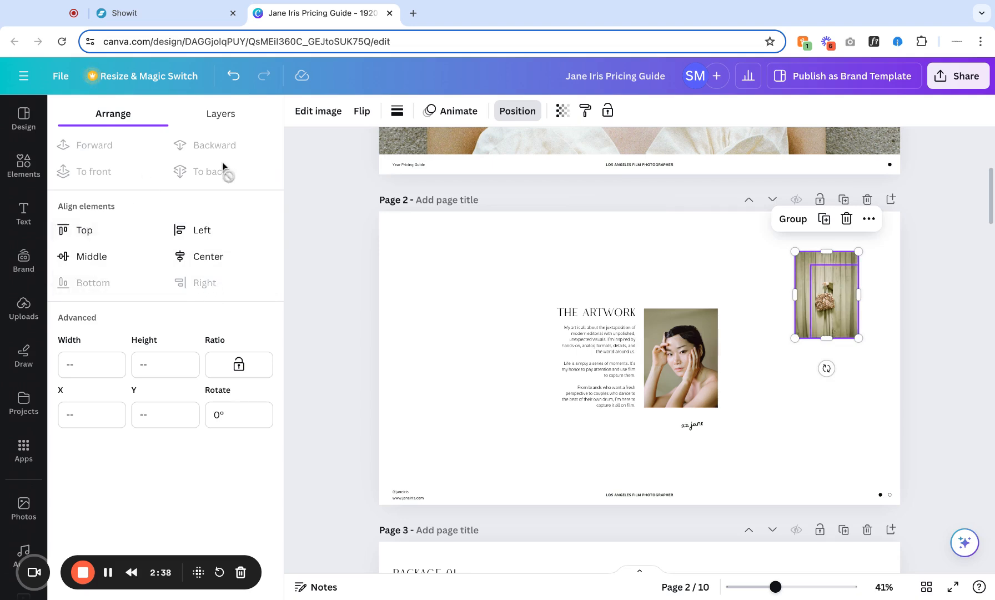
{"action": "left_click", "coordinate": [233, 78]}
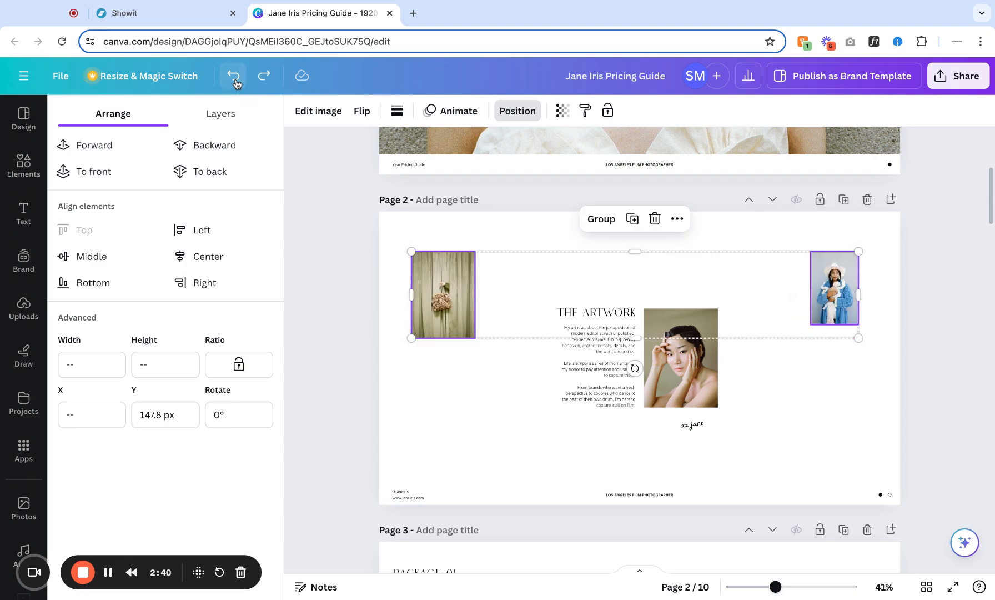
{"action": "left_click", "coordinate": [466, 434]}
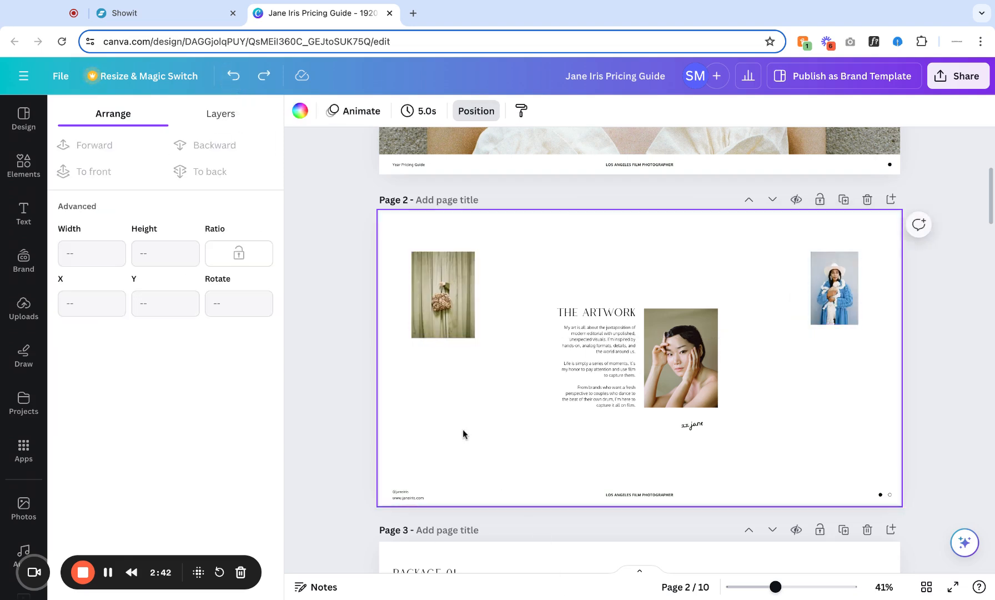
- Place the bouquet photo over the text on page 2, try it in front of the text, and send it to the back
{"action": "left_click", "coordinate": [437, 305]}
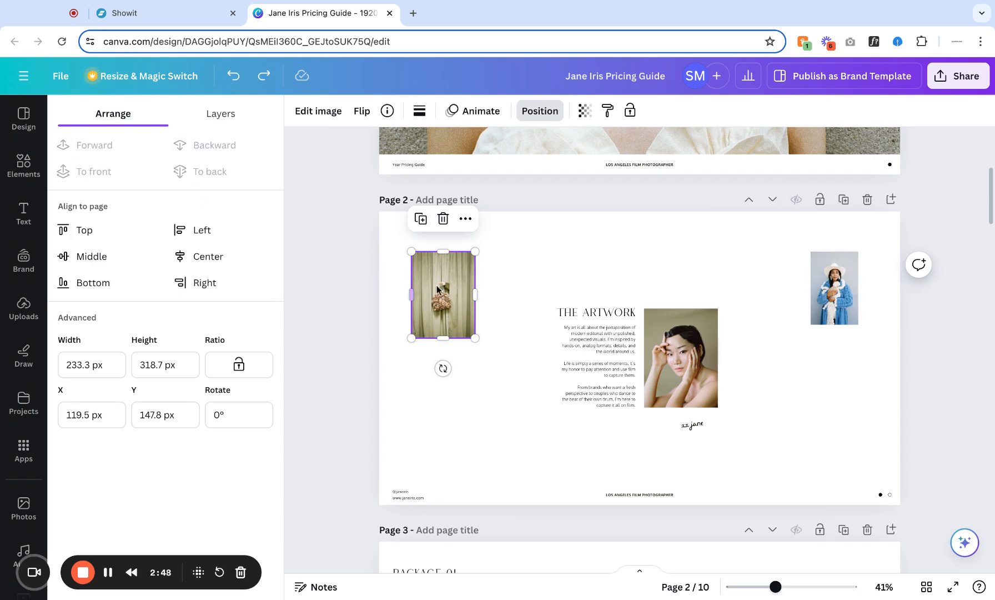
{"action": "key", "text": "super+shift+z"}
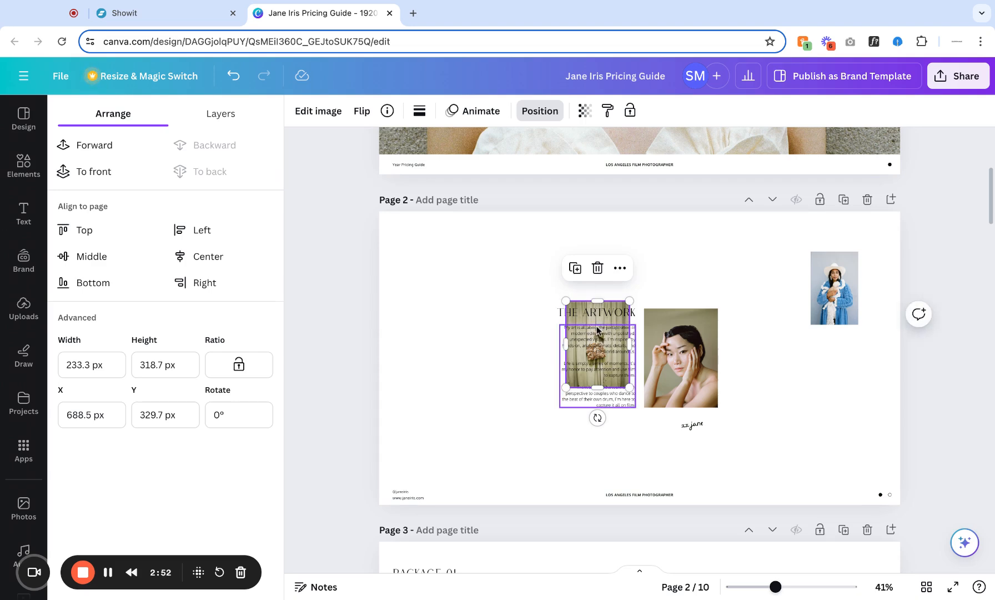
{"action": "left_click", "coordinate": [72, 153]}
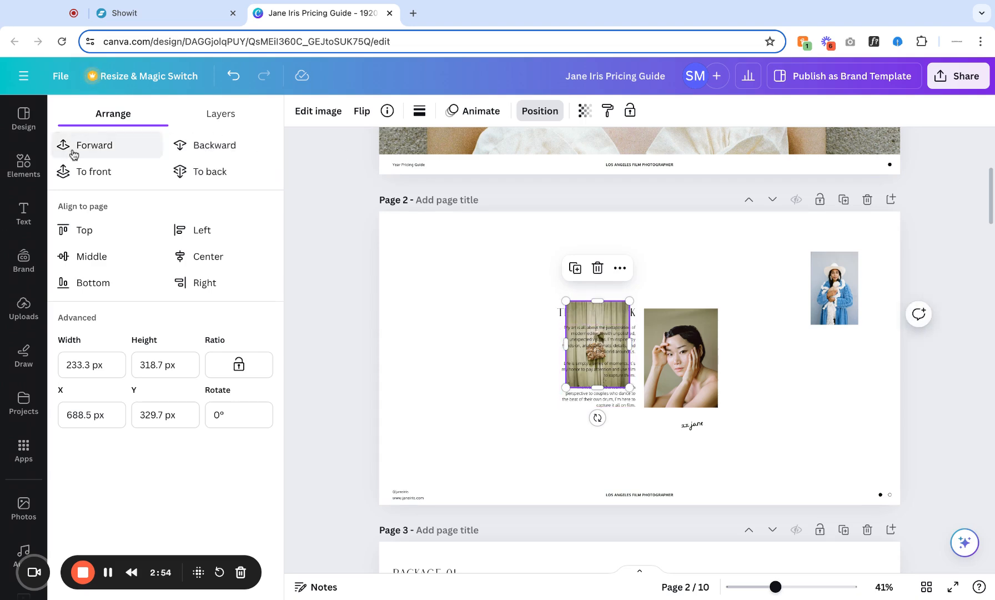
{"action": "left_click", "coordinate": [73, 152]}
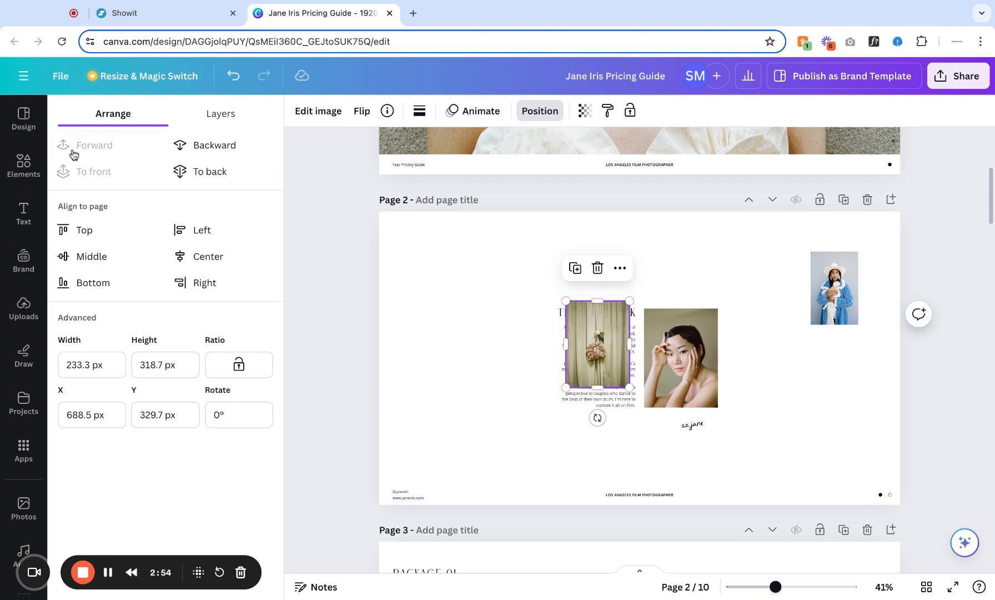
{"action": "left_click", "coordinate": [209, 173]}
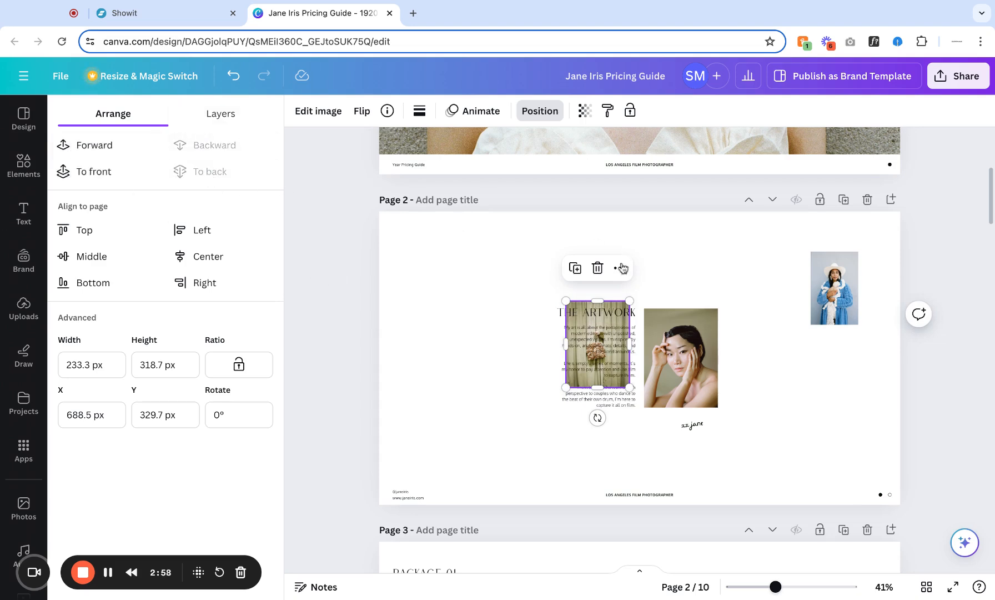
- Try the bouquet photo at the page's left side with a height of 483.5 px and a -96° rotation, and undo these changes
{"action": "left_click_drag", "start_coordinate": [616, 301], "coordinate": [440, 276]}
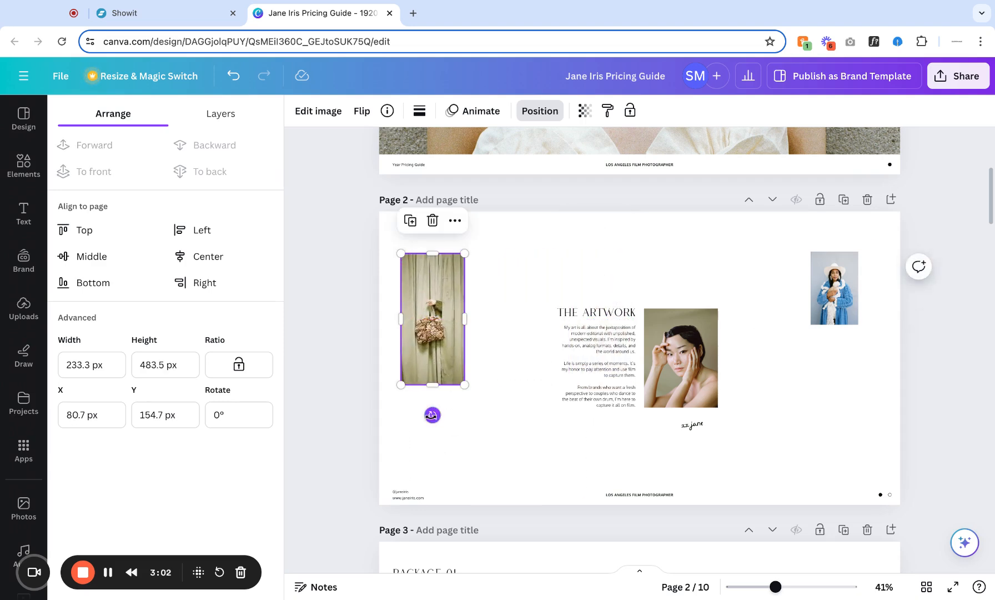
{"action": "left_click_drag", "start_coordinate": [433, 415], "coordinate": [504, 384]}
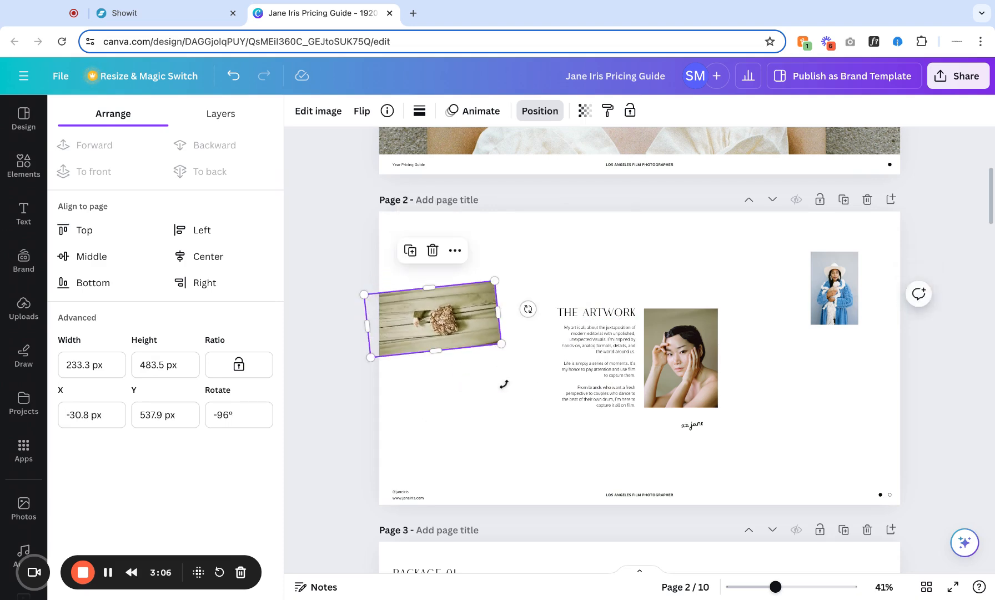
{"action": "left_click", "coordinate": [234, 78]}
{"action": "left_click", "coordinate": [234, 78]}
{"action": "left_click", "coordinate": [234, 78]}
{"action": "left_click", "coordinate": [234, 78]}
{"action": "left_click", "coordinate": [233, 78]}
{"action": "left_click", "coordinate": [234, 78]}
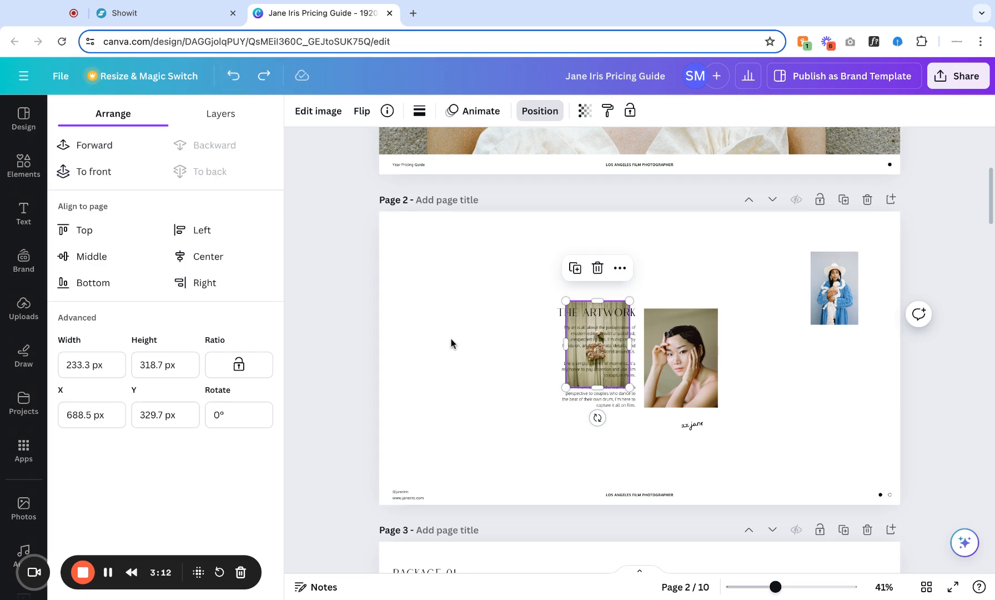
- Delete the bouquet photo and the blue-coat portrait from page 2
{"action": "key", "text": "Delete"}
{"action": "left_click", "coordinate": [836, 287]}
{"action": "key", "text": "Delete"}
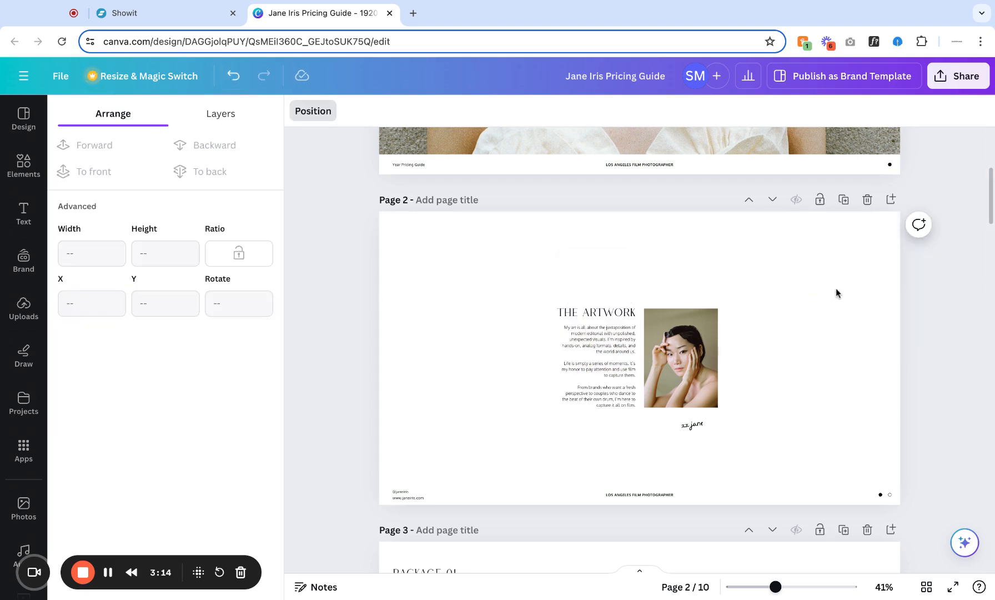
{"action": "left_click", "coordinate": [820, 343]}
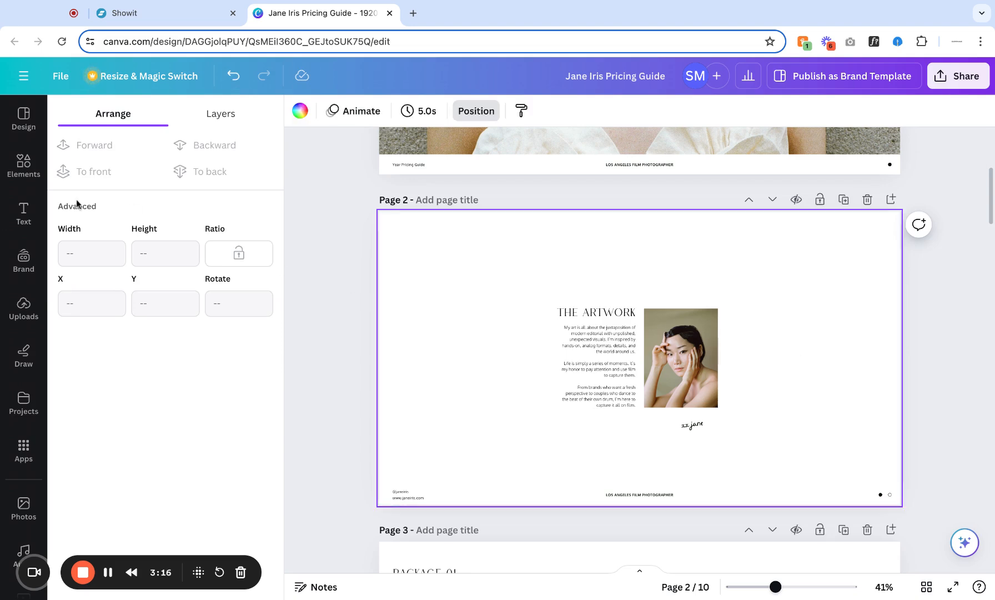
- Add the uploaded bouquet and curtain photo to page 2, move it left of the text, and delete it again
{"action": "left_click", "coordinate": [28, 305]}
{"action": "left_click", "coordinate": [193, 273]}
{"action": "left_click_drag", "start_coordinate": [688, 276], "coordinate": [504, 276]}
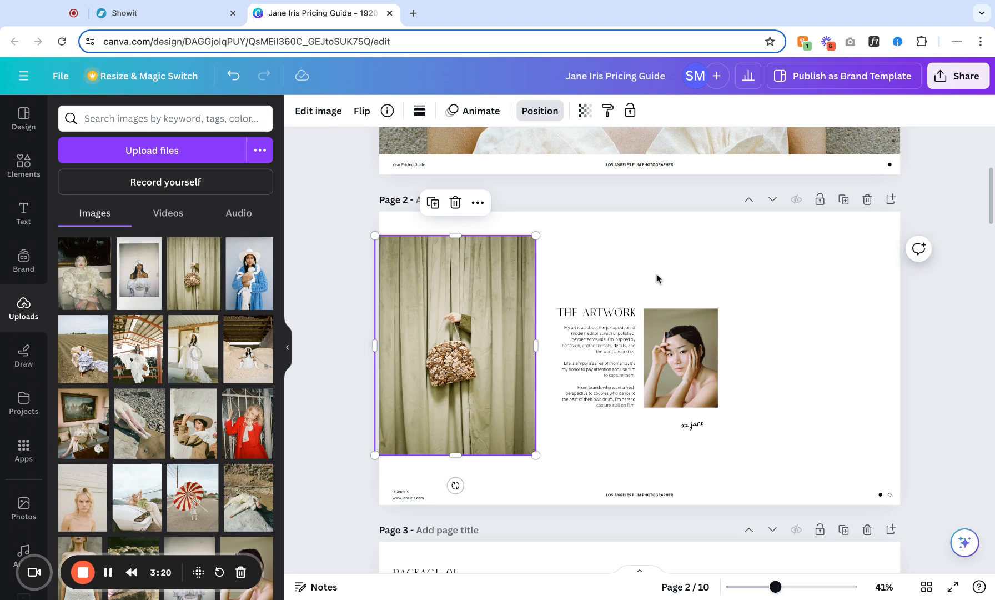
{"action": "key", "text": "Delete"}
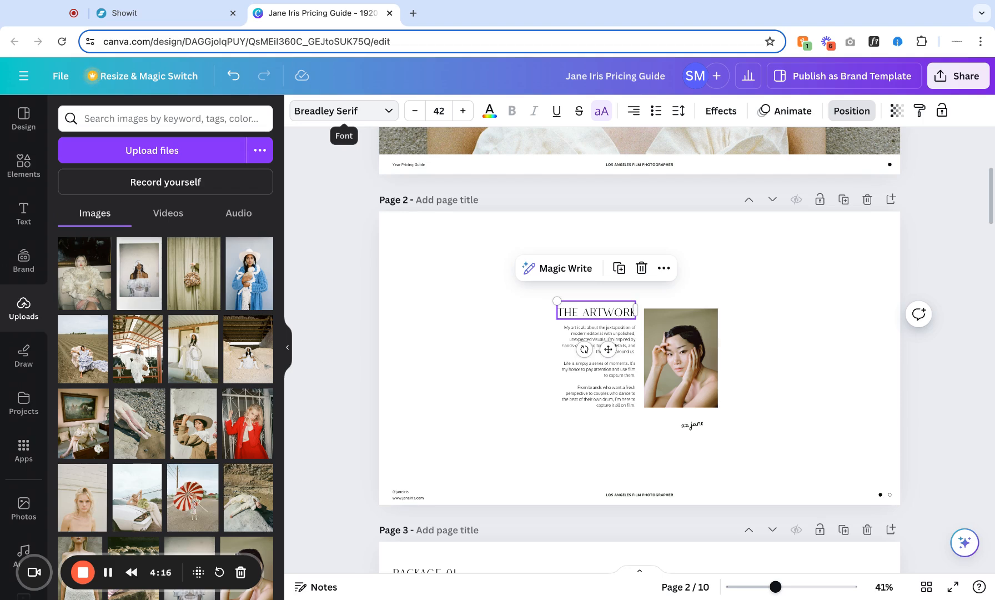
- Try replacing the page 2 heading "THE ARTWORK" with "TYPING" and undo the text change
{"action": "double_click", "coordinate": [605, 317]}
{"action": "type", "text": "TYPINGS"}
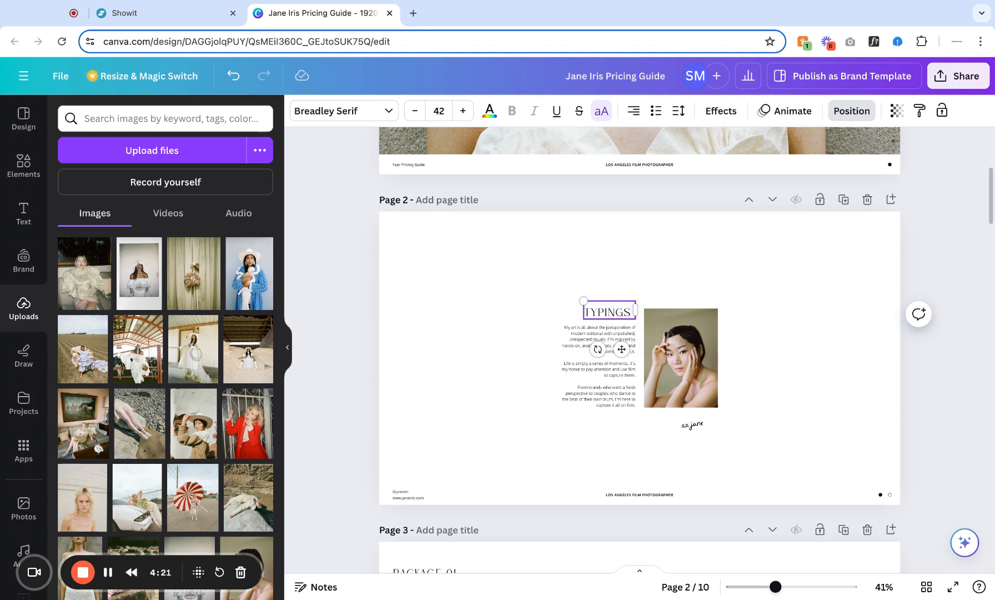
{"action": "key", "text": "BackSpace"}
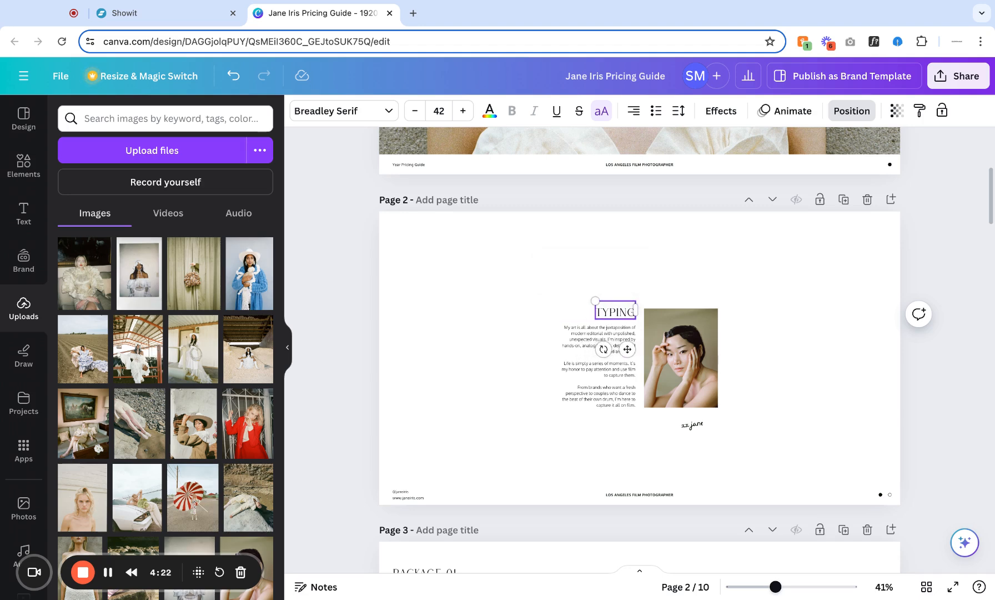
{"action": "left_click", "coordinate": [233, 75]}
{"action": "left_click", "coordinate": [233, 76]}
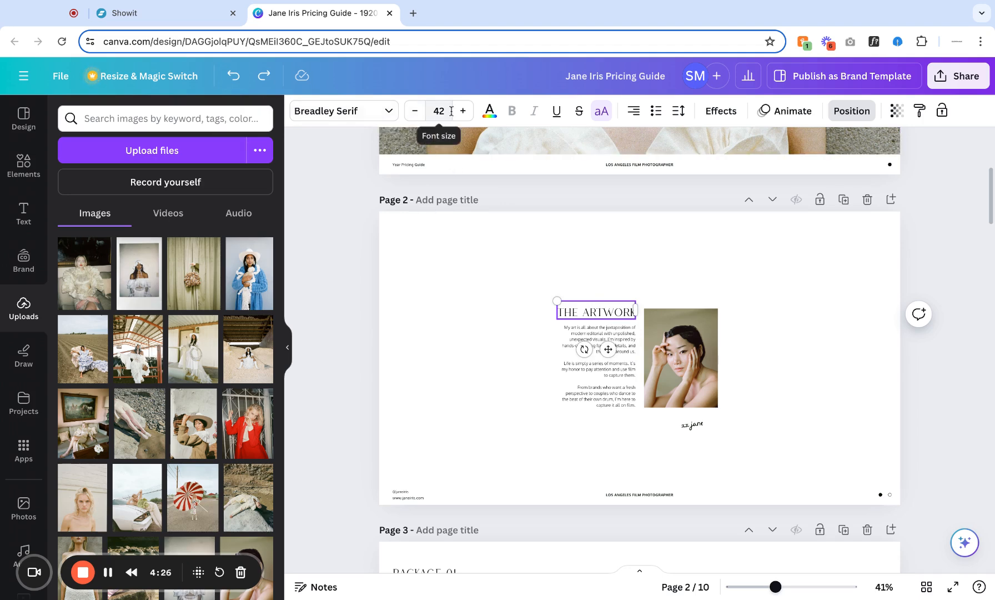
- Recolour the whole "THE ARTWORK" heading with the medium blue from the Seventh Made palette
{"action": "left_click", "coordinate": [490, 112]}
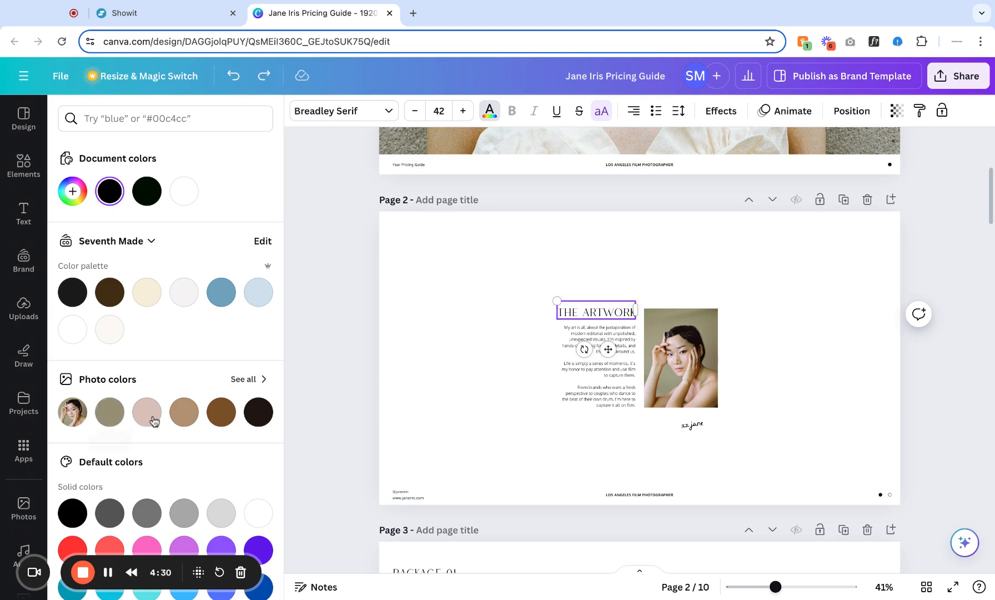
{"action": "left_click", "coordinate": [223, 296]}
{"action": "left_click_drag", "start_coordinate": [633, 312], "coordinate": [557, 313]}
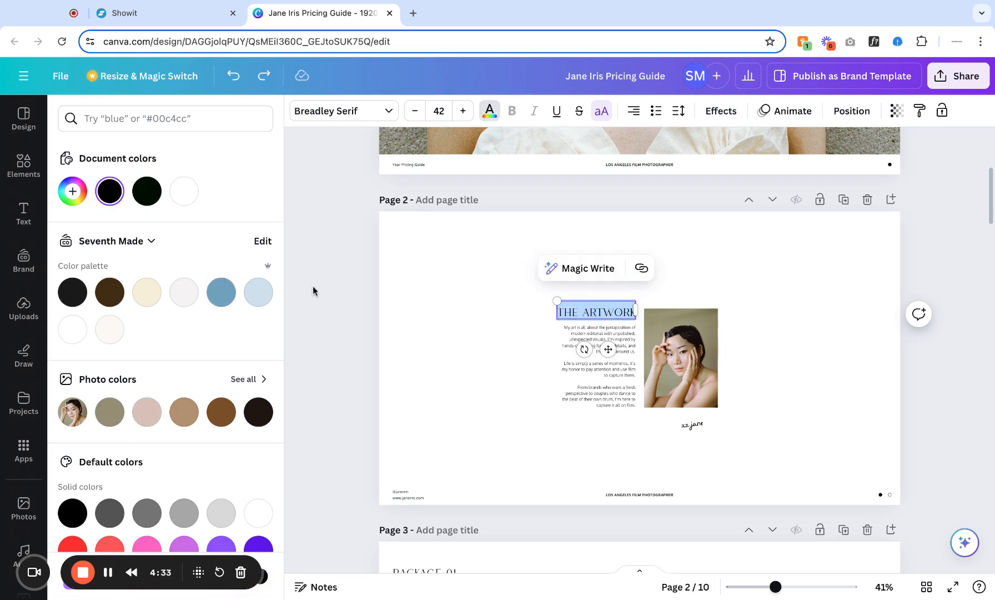
{"action": "left_click", "coordinate": [222, 293]}
{"action": "left_click", "coordinate": [438, 325]}
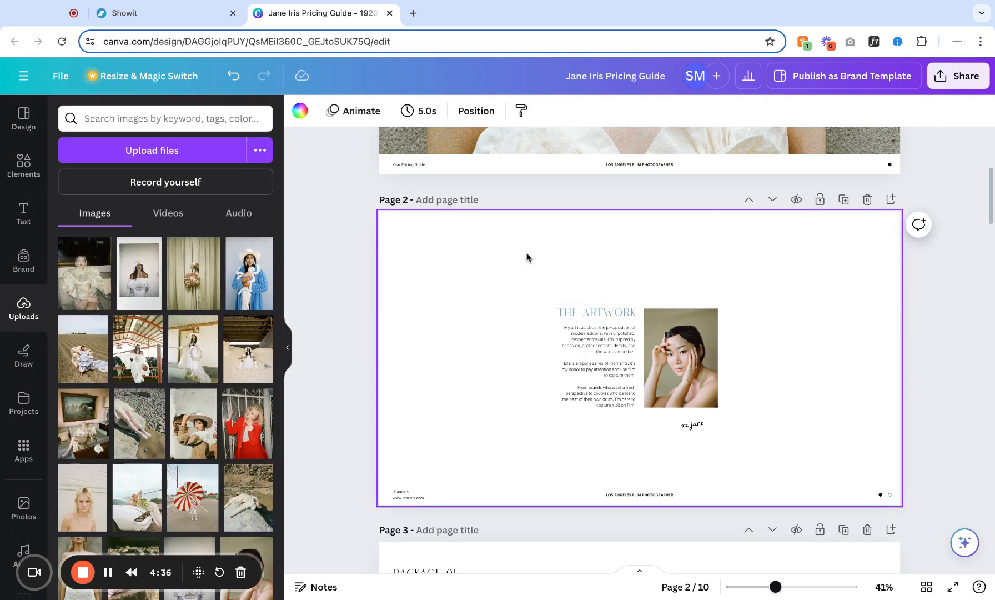
- Try the Seventh Made cream on the "THE ARTWORK" heading, and recolour it with the brown from the photo colours
{"action": "left_click", "coordinate": [611, 312]}
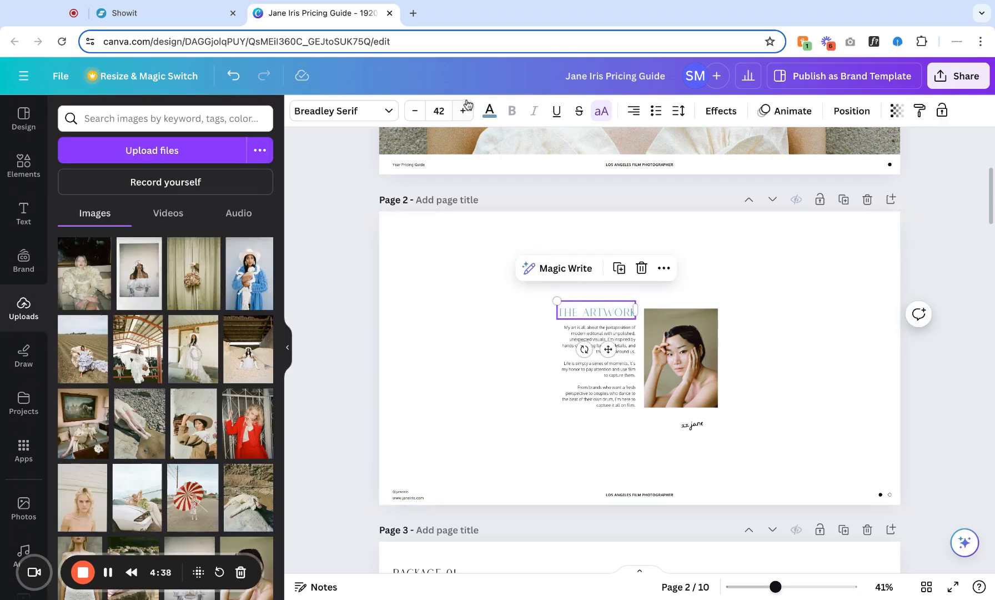
{"action": "left_click", "coordinate": [489, 111]}
{"action": "left_click", "coordinate": [148, 299]}
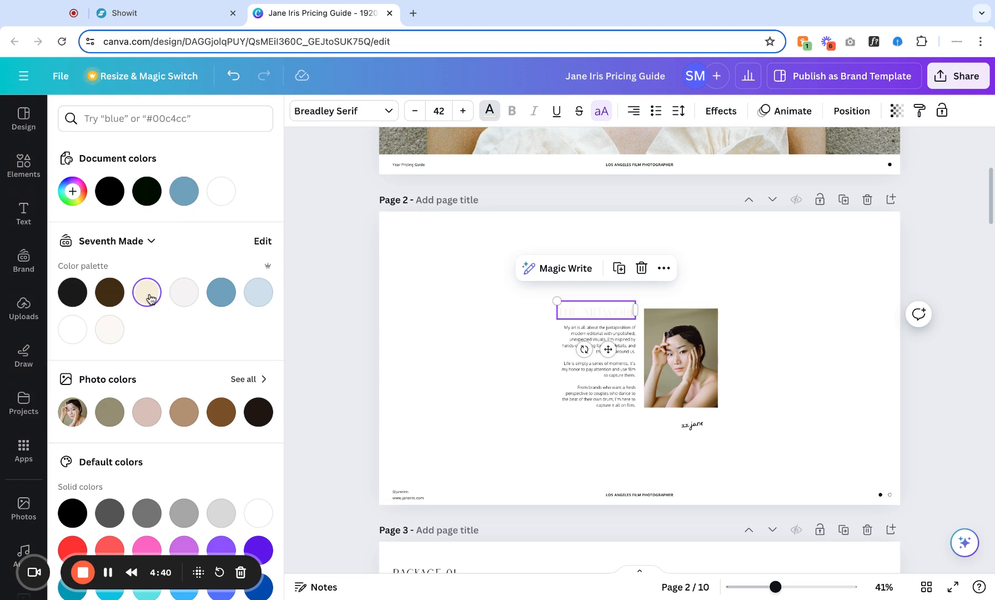
{"action": "left_click", "coordinate": [221, 411]}
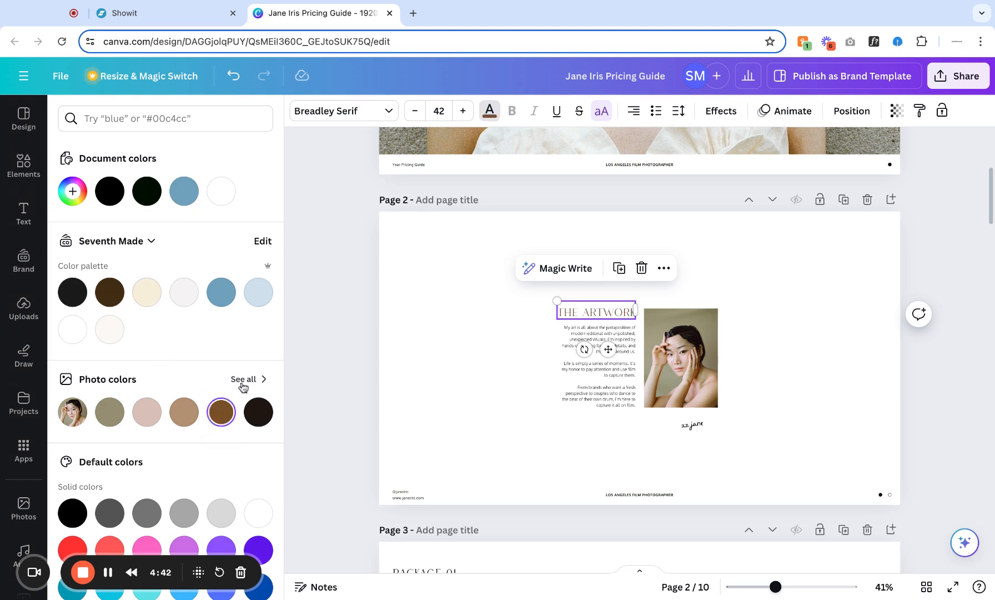
- Give the heading the custom colour #934700, and replace it with #928D6F sampled from the portrait's background
{"action": "left_click", "coordinate": [71, 193]}
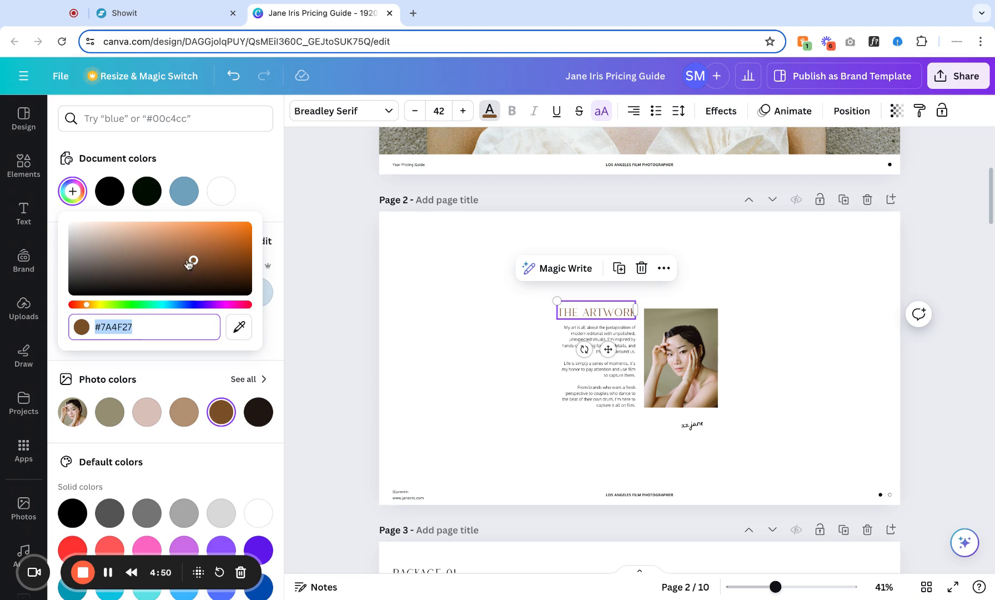
{"action": "left_click_drag", "start_coordinate": [192, 263], "coordinate": [250, 253]}
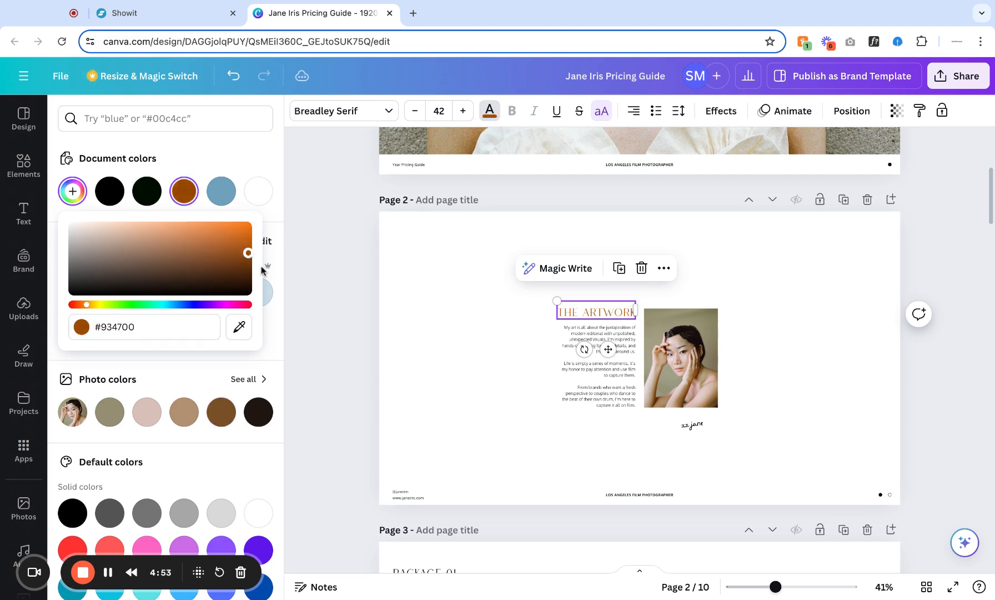
{"action": "left_click", "coordinate": [240, 332]}
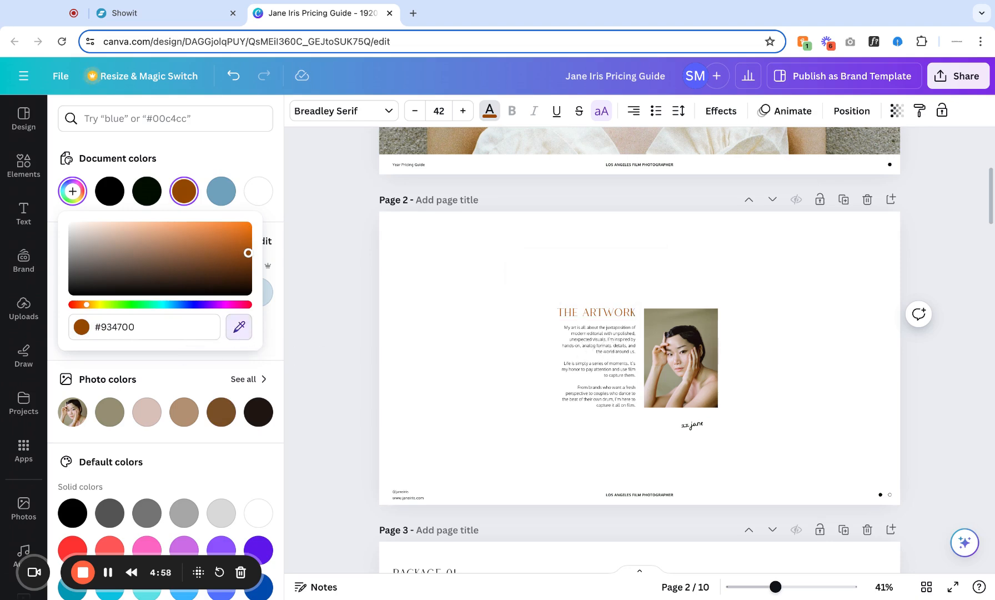
{"action": "left_click", "coordinate": [660, 356]}
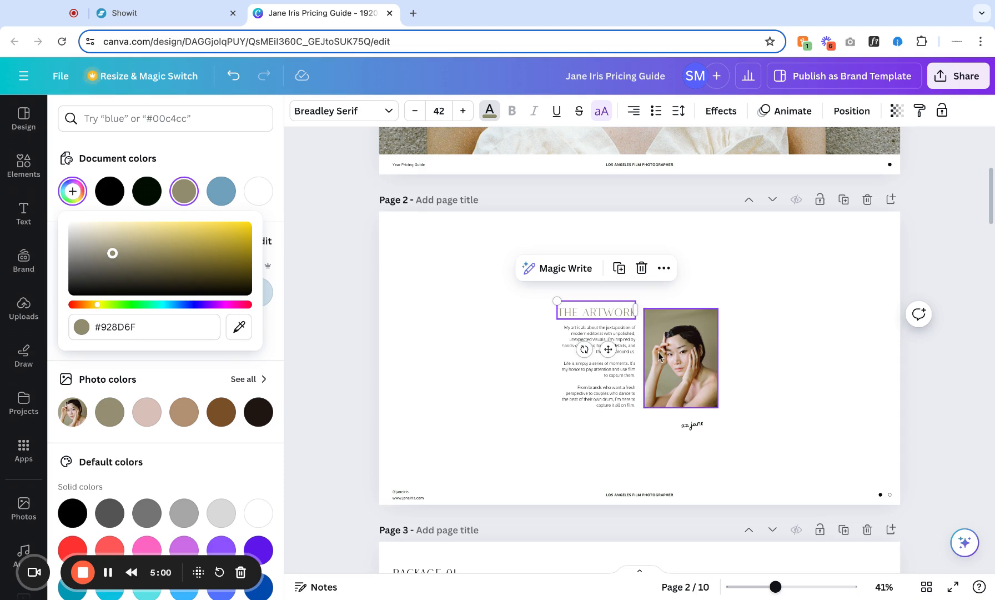
- Reset the "THE ARTWORK" heading to the document's black and switch it to the near-black document colour #010d00
{"action": "left_click", "coordinate": [110, 192]}
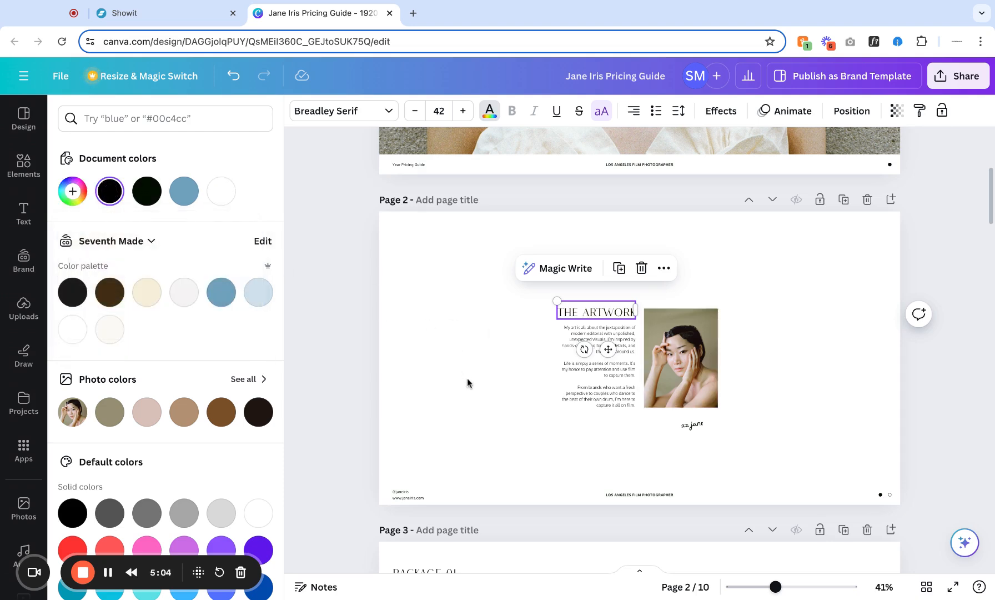
{"action": "left_click", "coordinate": [147, 193]}
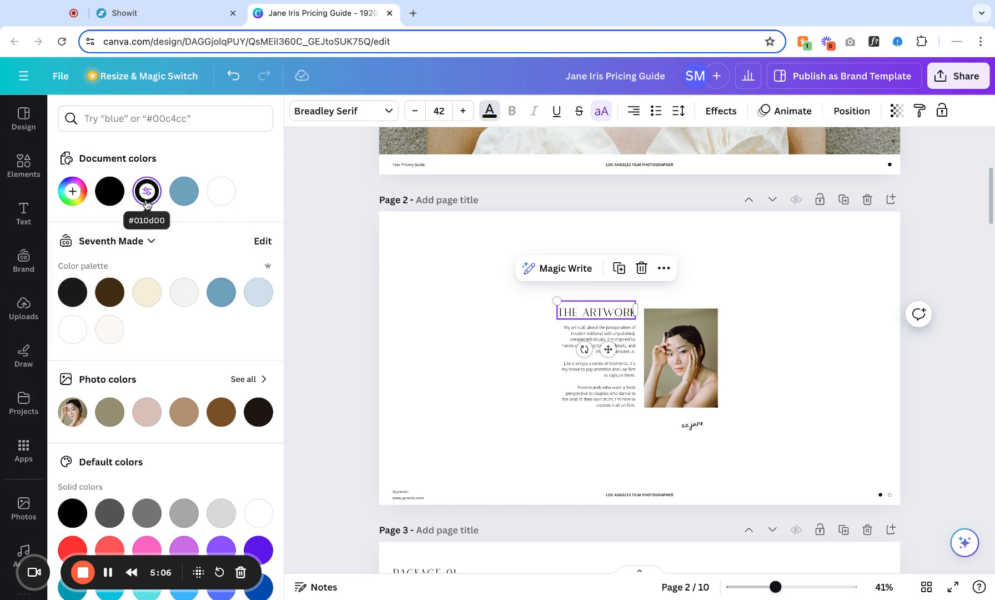
{"action": "left_click", "coordinate": [471, 381]}
- Check which document colour the "LOS ANGELES FILM PHOTOGRAPHER" footer text on page 1 uses
{"action": "scroll", "coordinate": [470, 381], "scroll_direction": "up", "scroll_amount": 3}
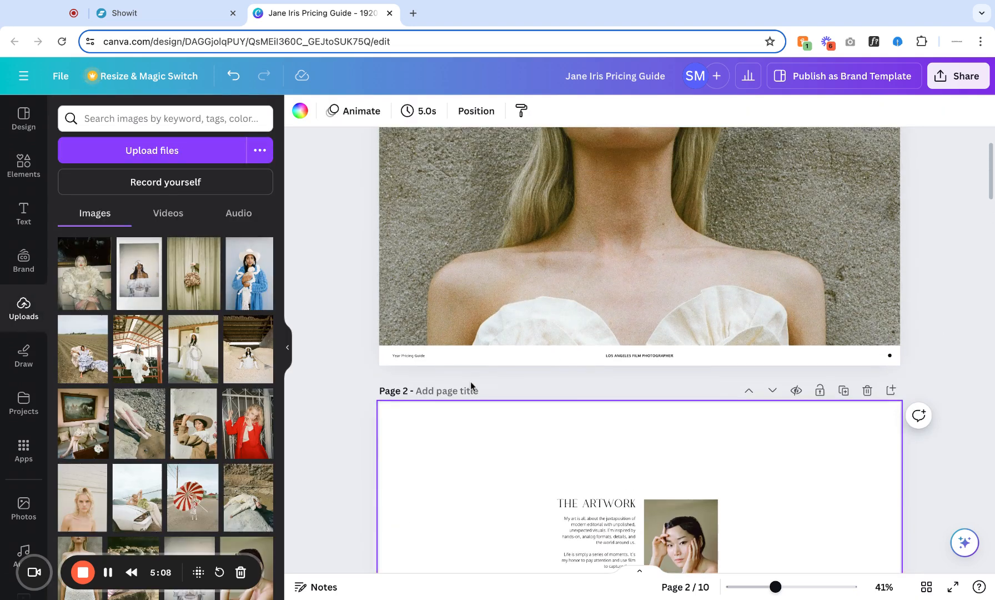
{"action": "left_click", "coordinate": [652, 354]}
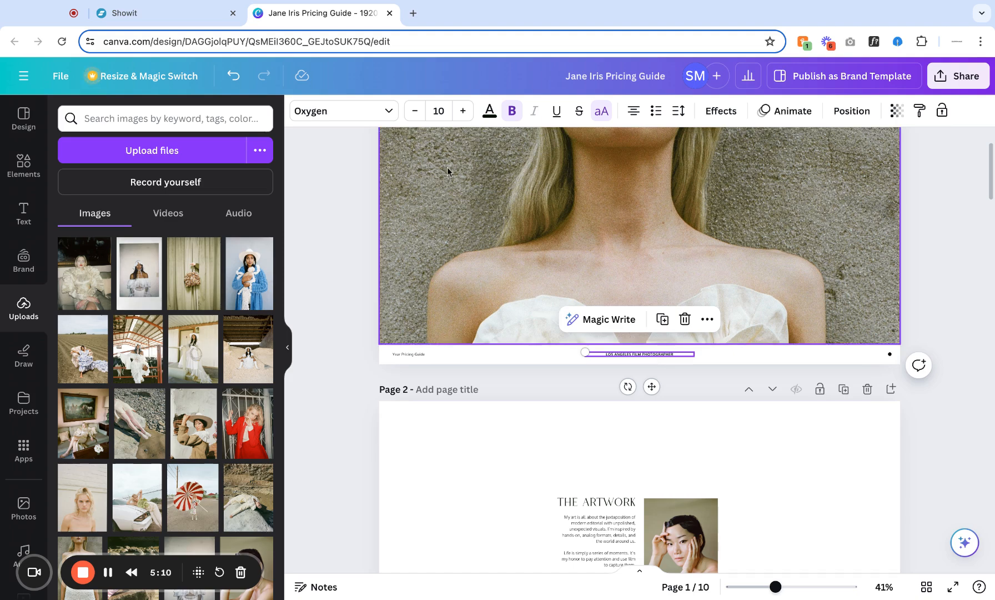
{"action": "left_click", "coordinate": [490, 116]}
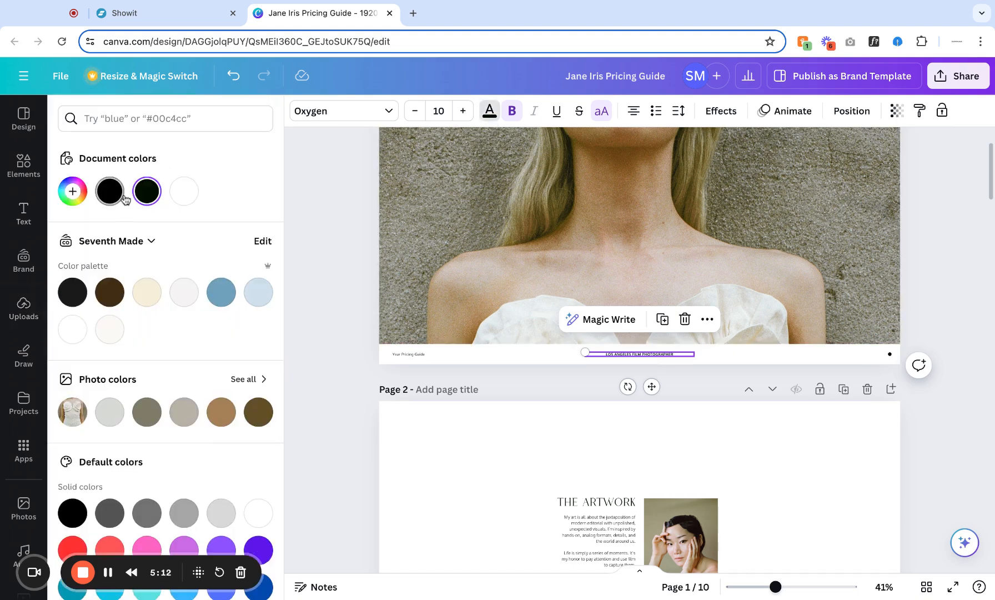
{"action": "left_click", "coordinate": [437, 444]}
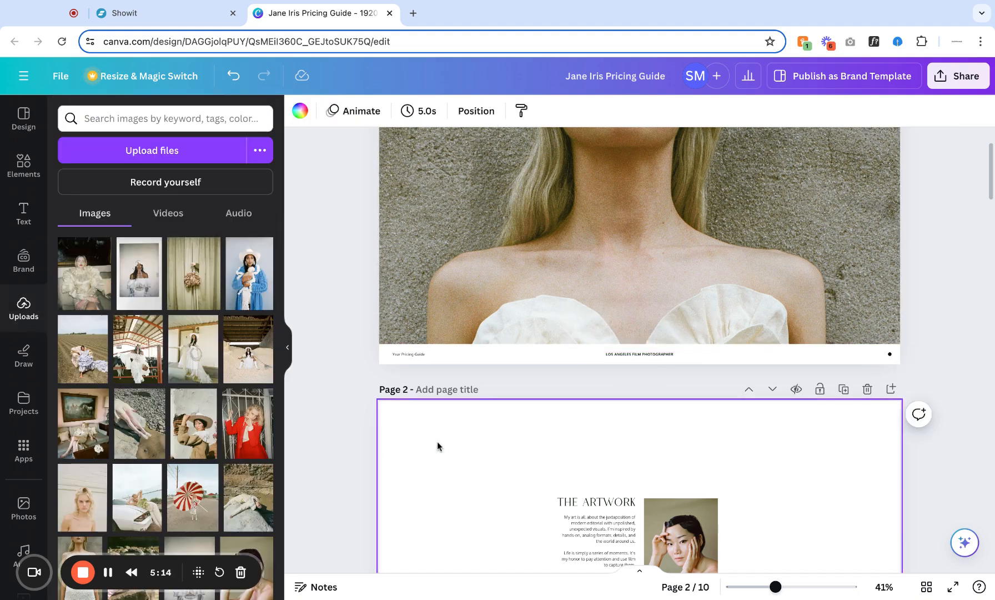
- Try deleting the last paragraph of the body text below "THE ARTWORK" on page 2, and undo the deletion
{"action": "scroll", "coordinate": [437, 445], "scroll_direction": "down", "scroll_amount": 4}
{"action": "left_click", "coordinate": [592, 345]}
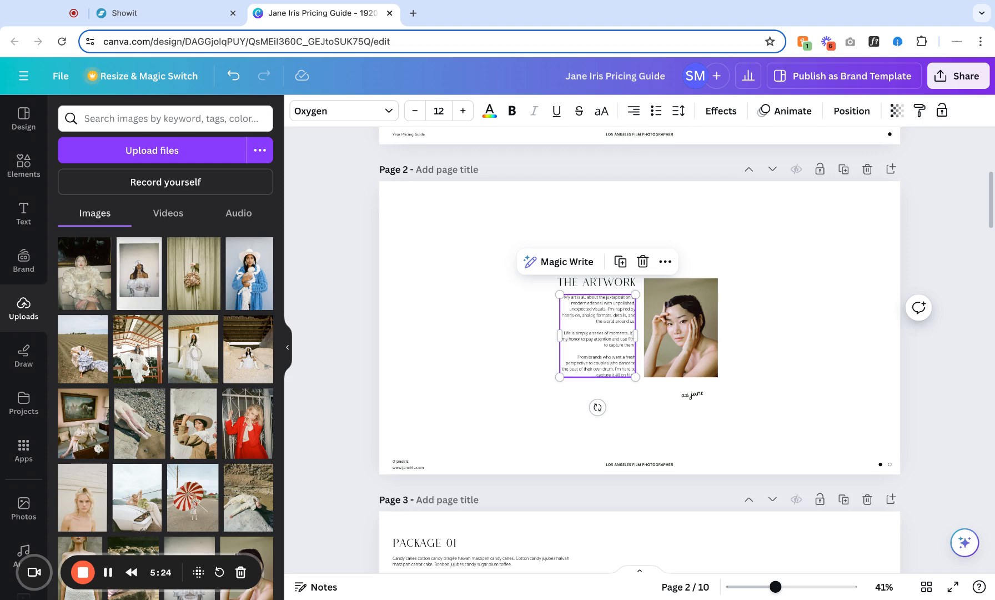
{"action": "triple_click", "coordinate": [599, 375]}
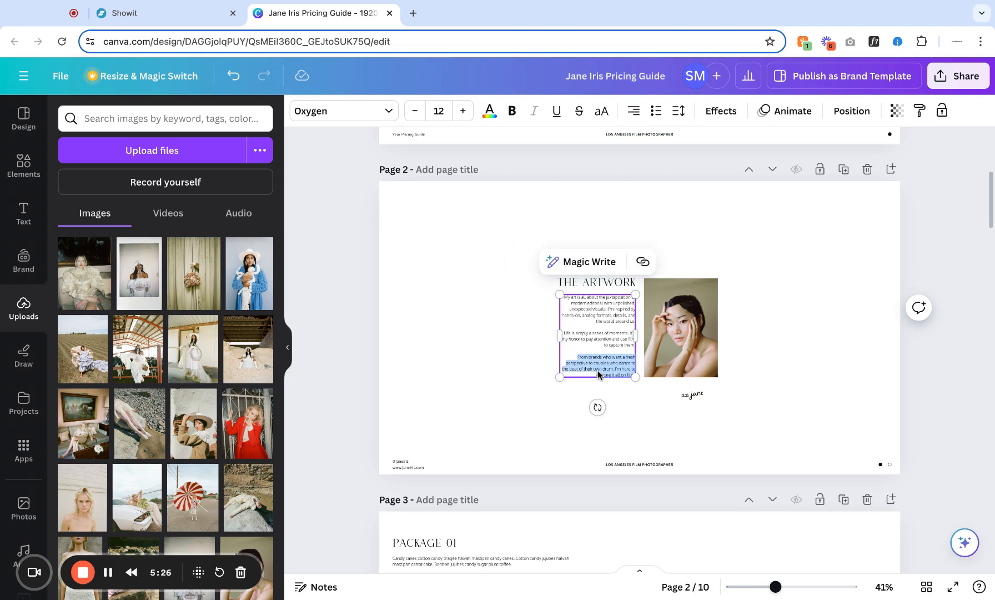
{"action": "key", "text": "BackSpace"}
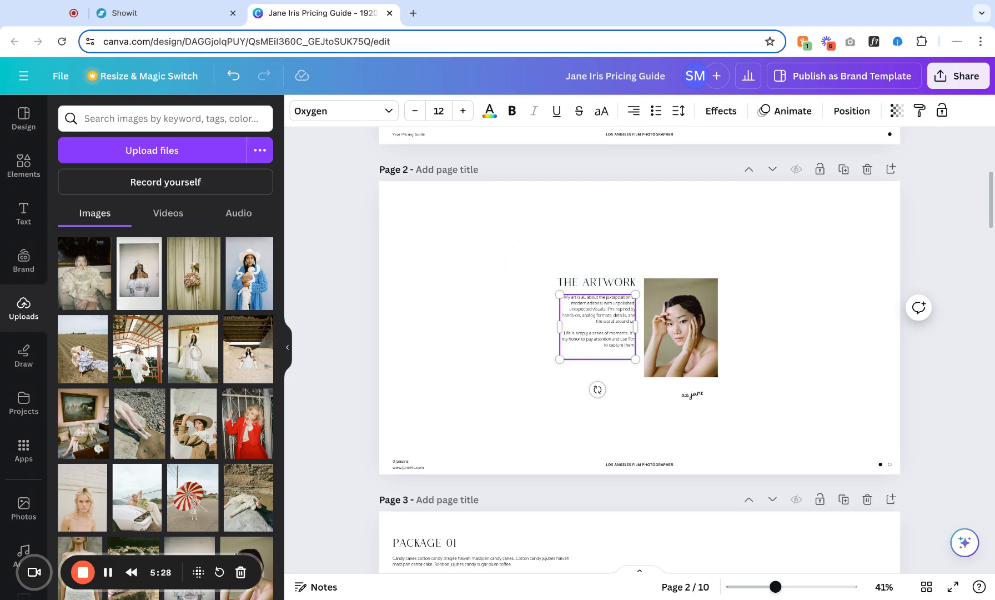
{"action": "key", "text": "ctrl+z"}
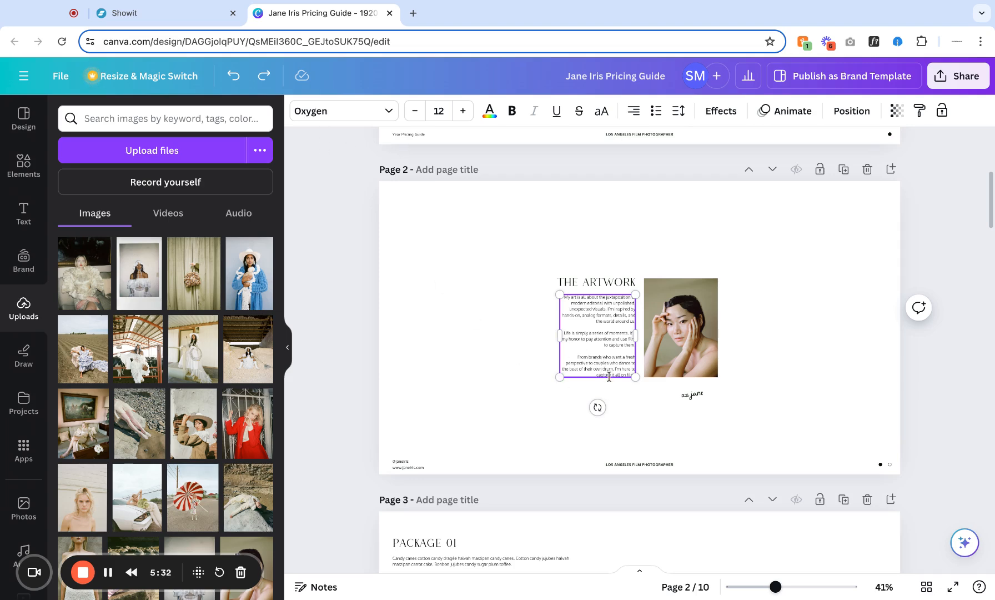
- Try widening the body text box below "THE ARTWORK" on page 2 towards the page's left side, and undo the resize
{"action": "mouse_move", "coordinate": [560, 336]}
{"action": "left_mouse_down"}
{"action": "mouse_move", "coordinate": [438, 335]}
{"action": "mouse_move", "coordinate": [552, 336]}
{"action": "left_mouse_up"}
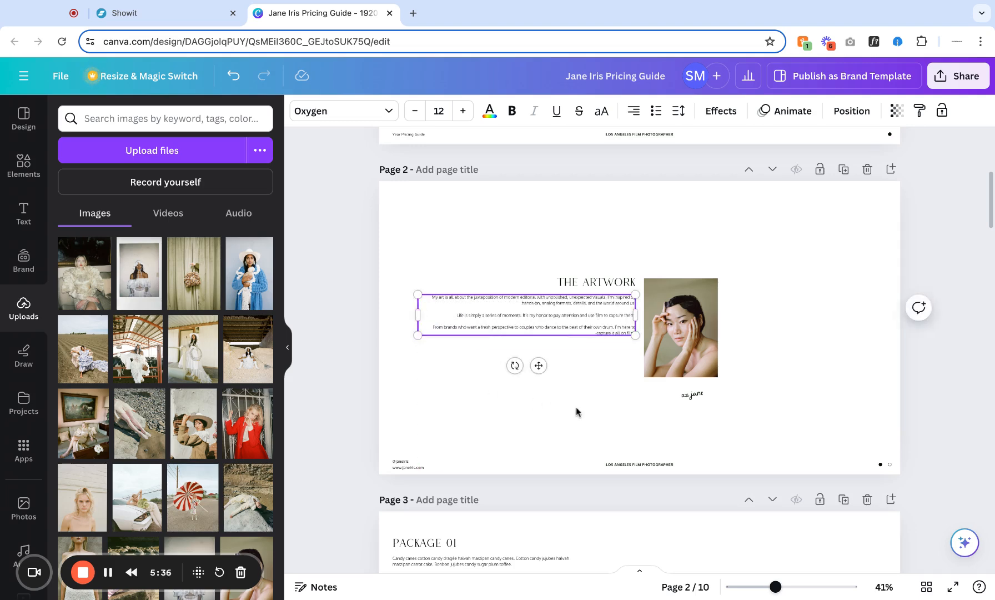
{"action": "left_click", "coordinate": [576, 412]}
{"action": "key", "text": "ctrl+z"}
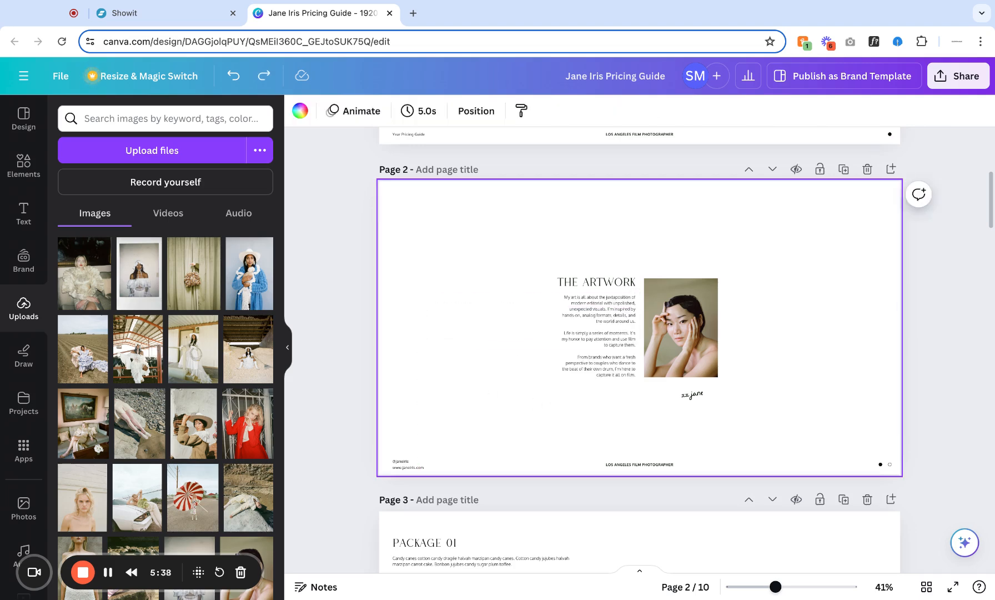
- Try the Canva Sans font from the Corporate category on the page 2 body text, and undo the font change
{"action": "left_click", "coordinate": [611, 329]}
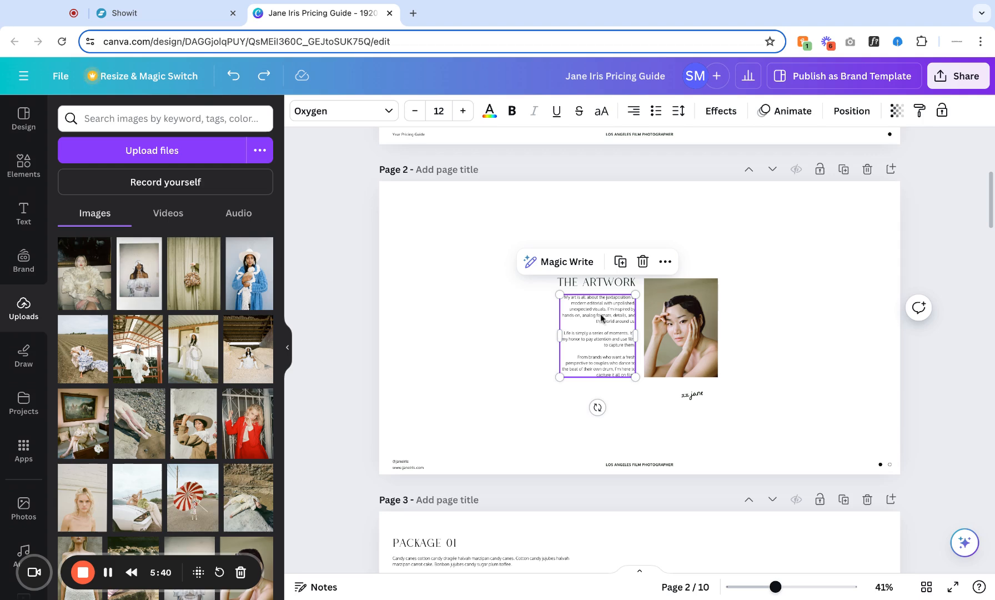
{"action": "left_click", "coordinate": [392, 113]}
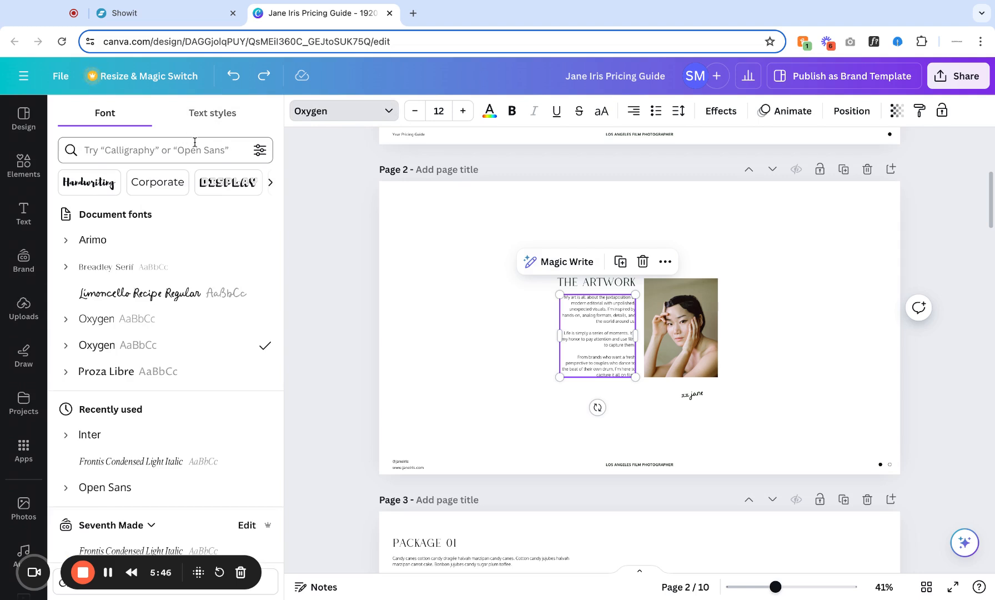
{"action": "scroll", "coordinate": [136, 380], "scroll_direction": "down", "scroll_amount": 5}
{"action": "scroll", "coordinate": [137, 380], "scroll_direction": "down", "scroll_amount": 8}
{"action": "scroll", "coordinate": [76, 395], "scroll_direction": "up", "scroll_amount": 6}
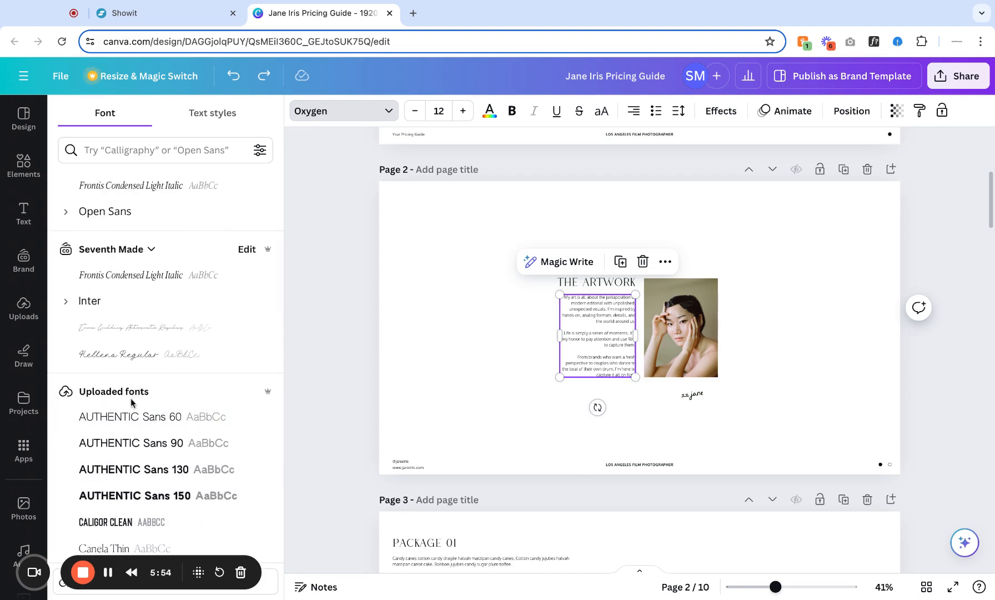
{"action": "scroll", "coordinate": [131, 397], "scroll_direction": "up", "scroll_amount": 5}
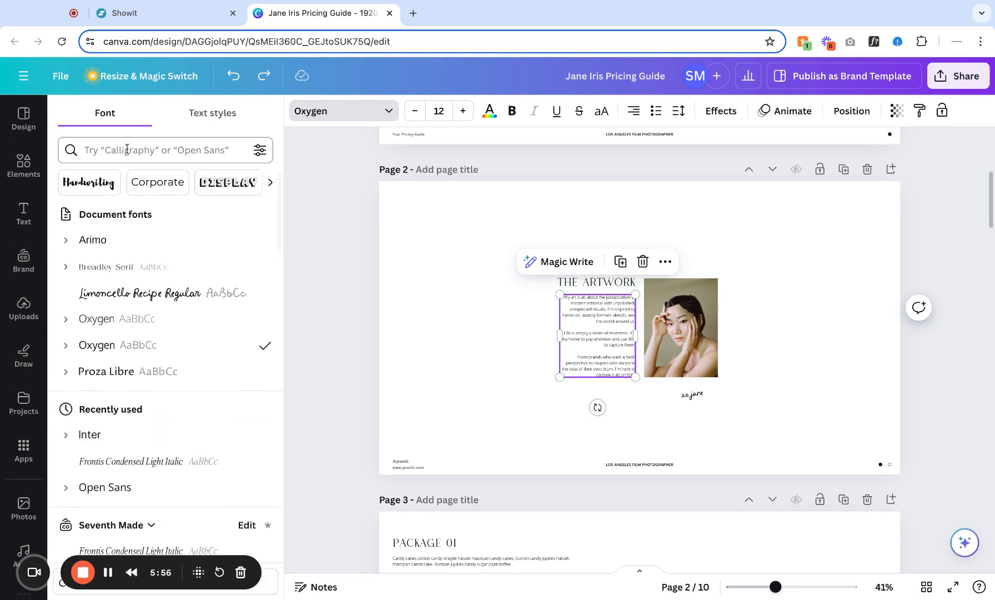
{"action": "left_click", "coordinate": [159, 183]}
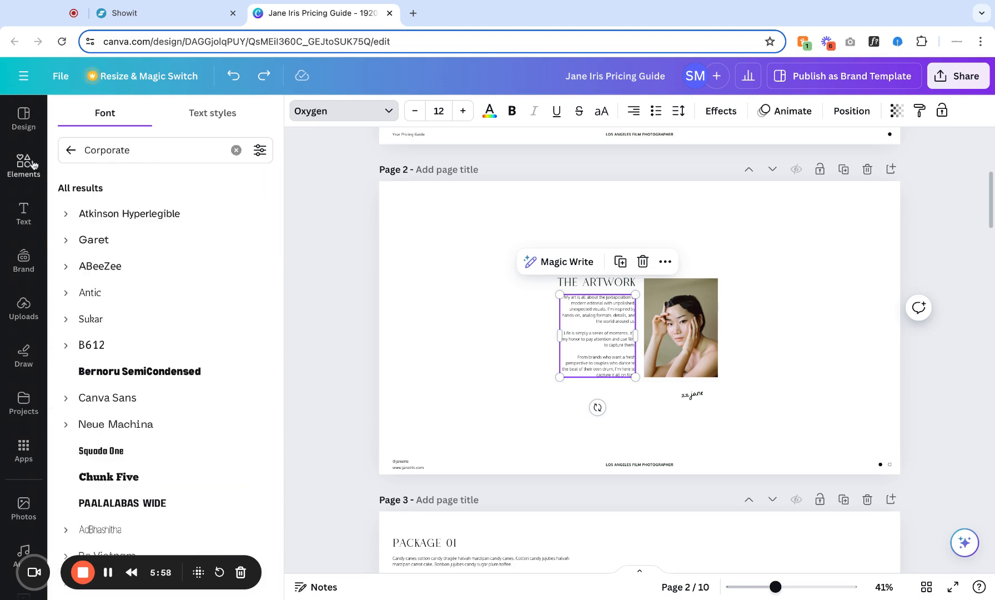
{"action": "left_click", "coordinate": [105, 399]}
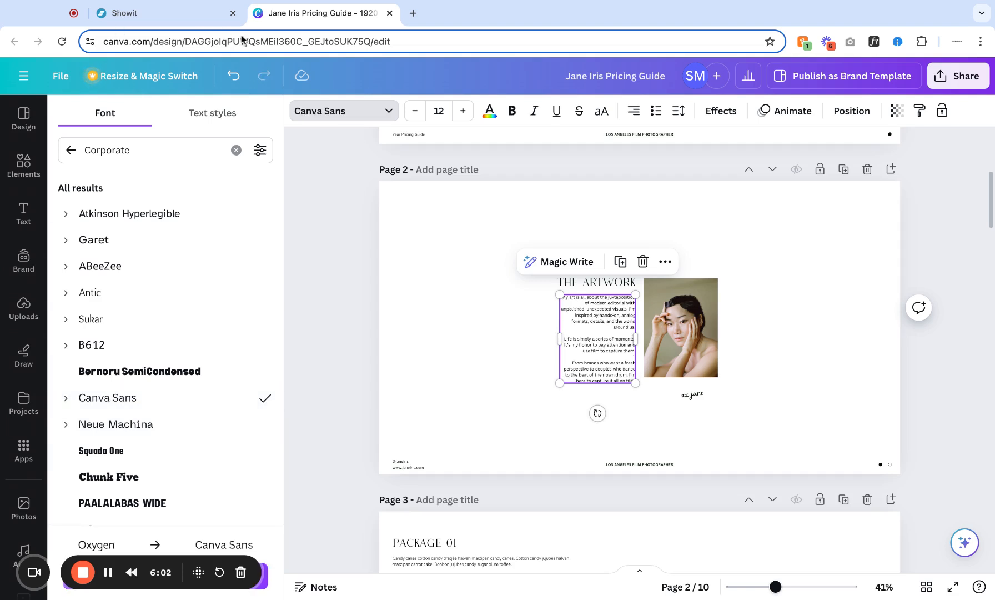
{"action": "left_click", "coordinate": [234, 76]}
{"action": "left_click", "coordinate": [507, 344]}
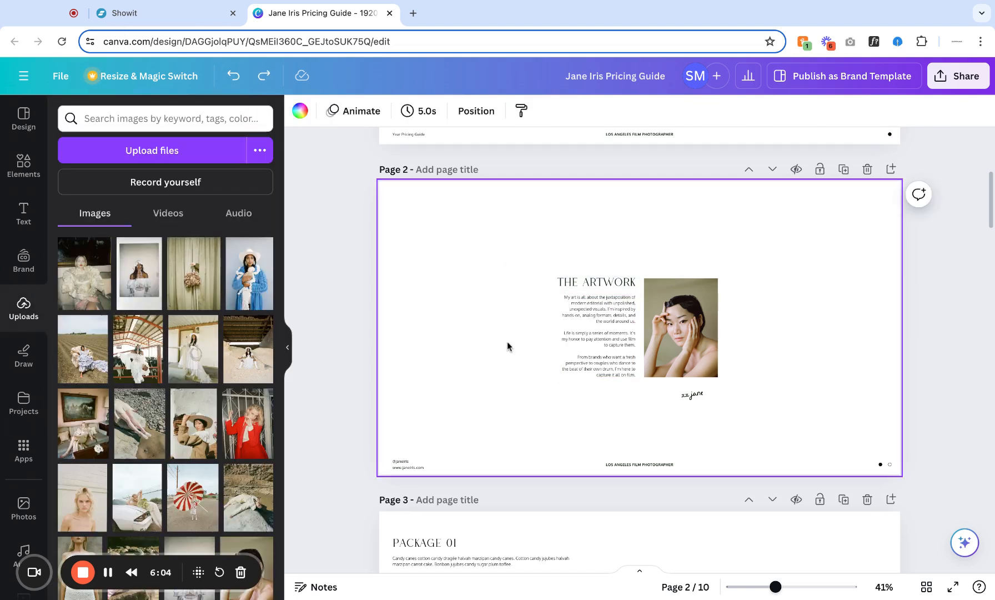
- Switch bold and uppercase on and back off for the body text below "THE ARTWORK"
{"action": "left_click", "coordinate": [578, 341]}
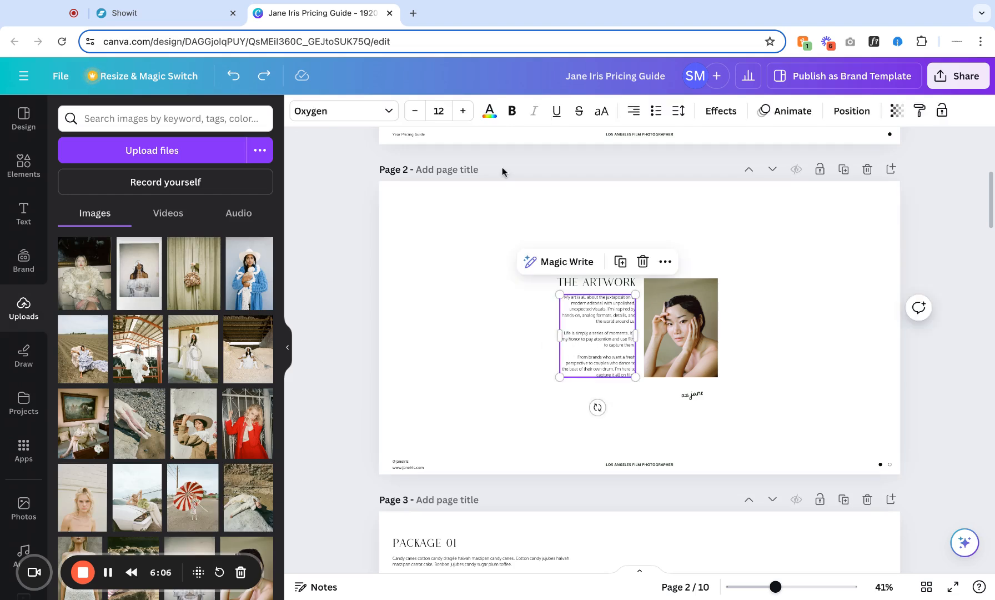
{"action": "left_click", "coordinate": [512, 113]}
{"action": "left_click", "coordinate": [512, 113]}
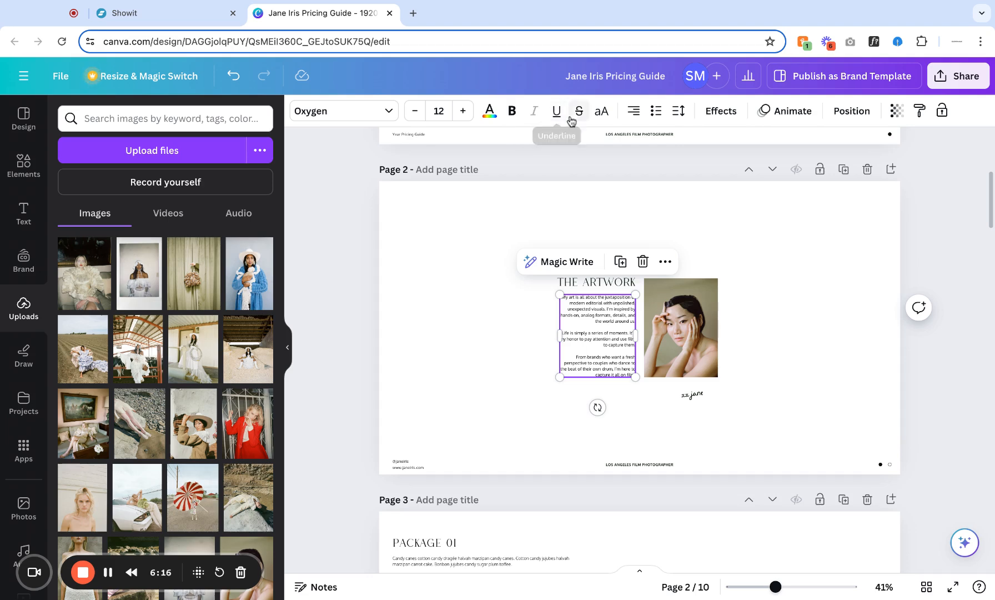
{"action": "left_click", "coordinate": [601, 112]}
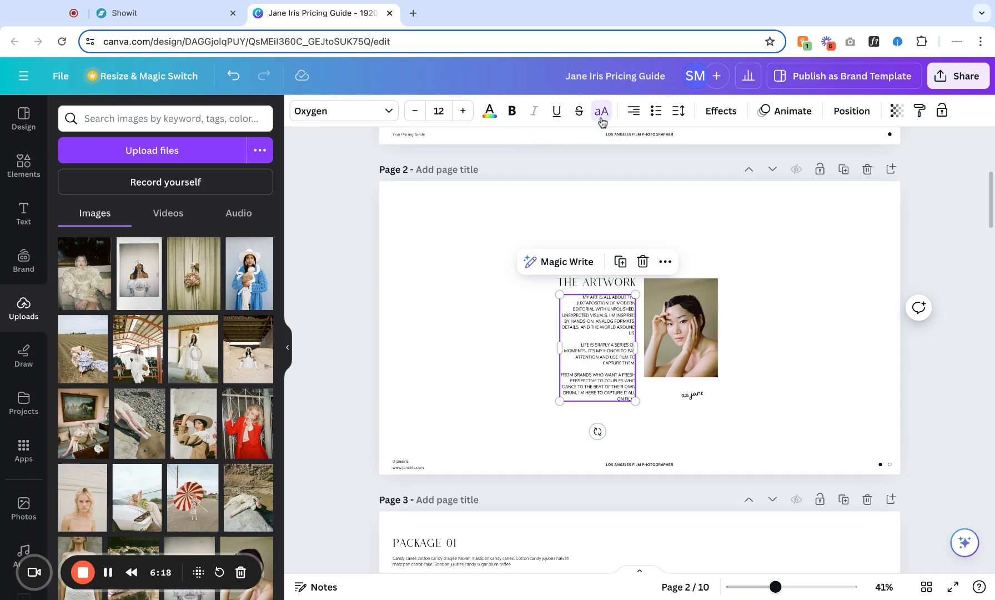
{"action": "left_click", "coordinate": [601, 111]}
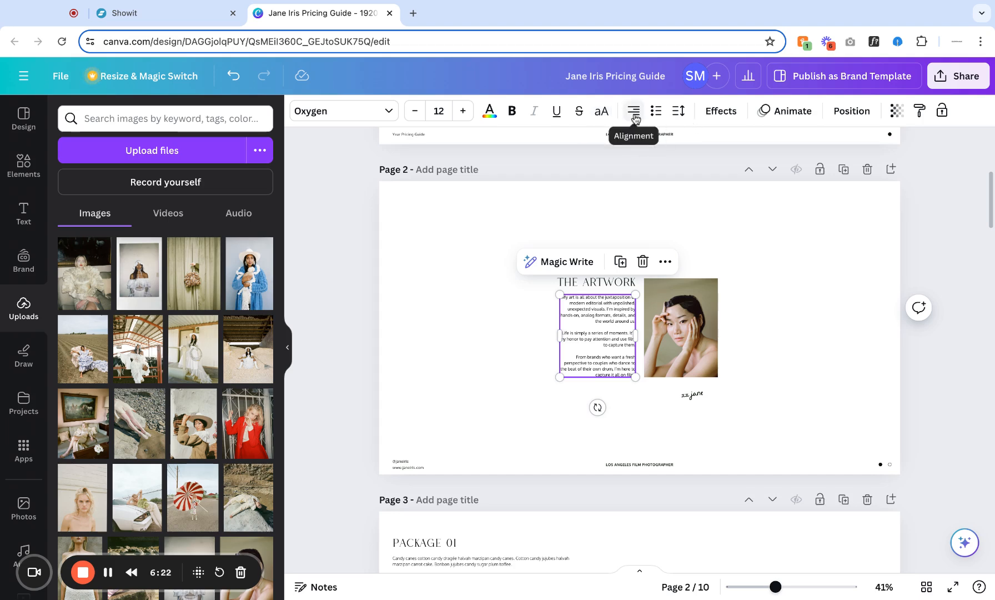
- Try a line spacing of 1.61 on the body text below "THE ARTWORK", and undo the change
{"action": "left_click", "coordinate": [680, 113]}
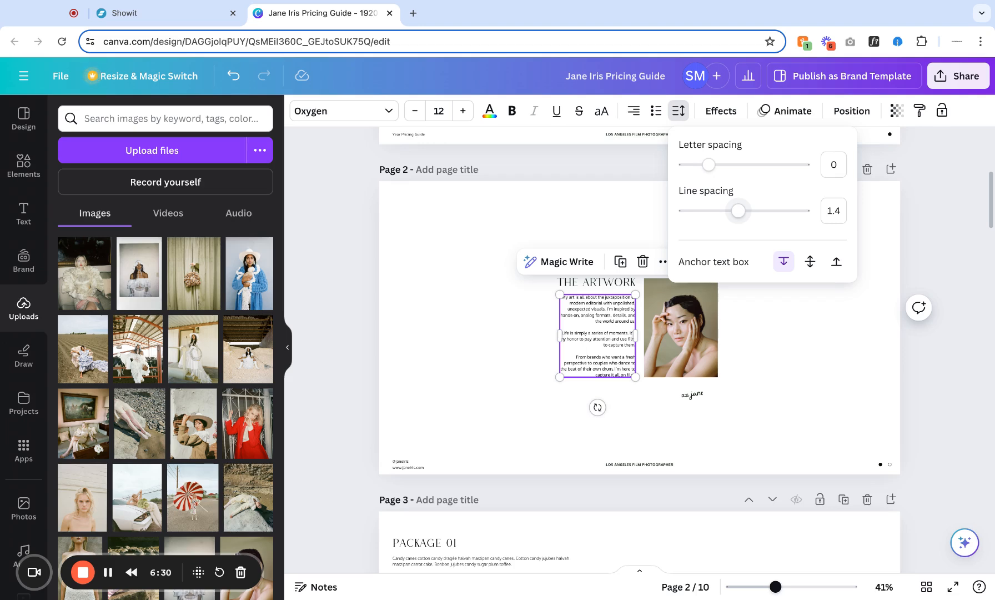
{"action": "left_click_drag", "start_coordinate": [738, 211], "coordinate": [750, 211]}
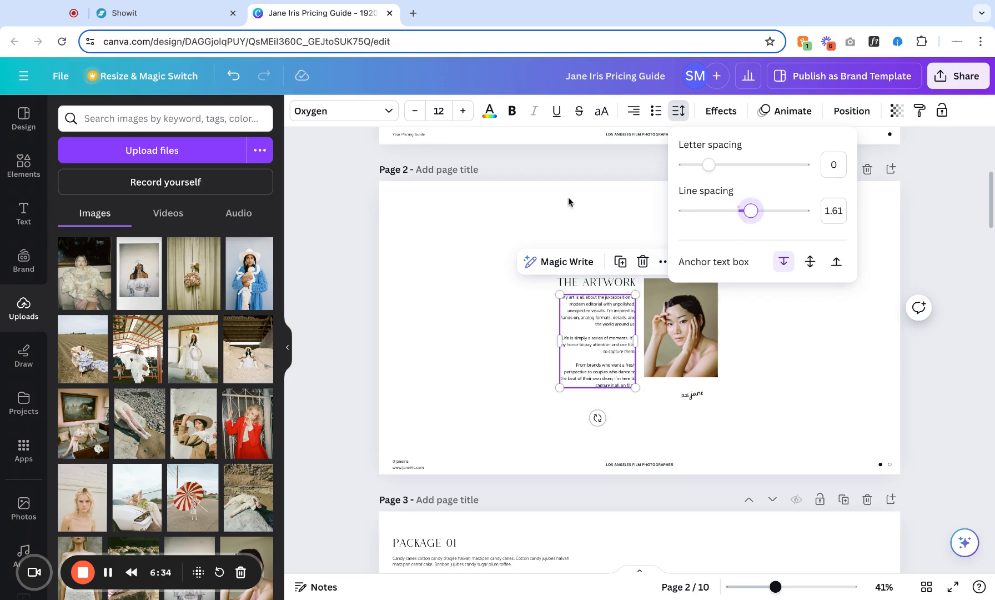
{"action": "left_click", "coordinate": [233, 76]}
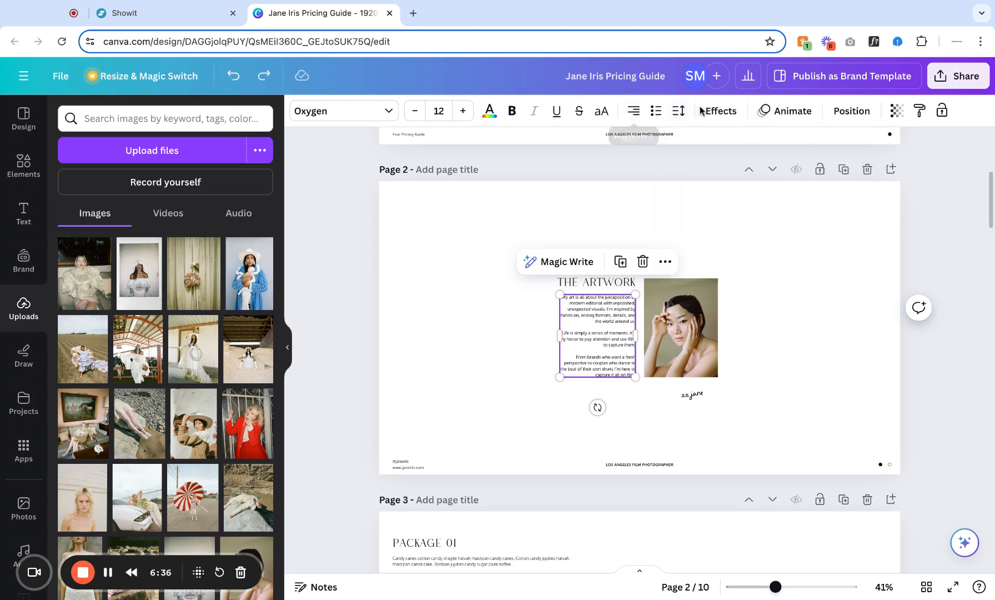
- Move the body text away from the portrait to X 547 px and realign its right edge with the "THE ARTWORK" heading
{"action": "left_click", "coordinate": [852, 111]}
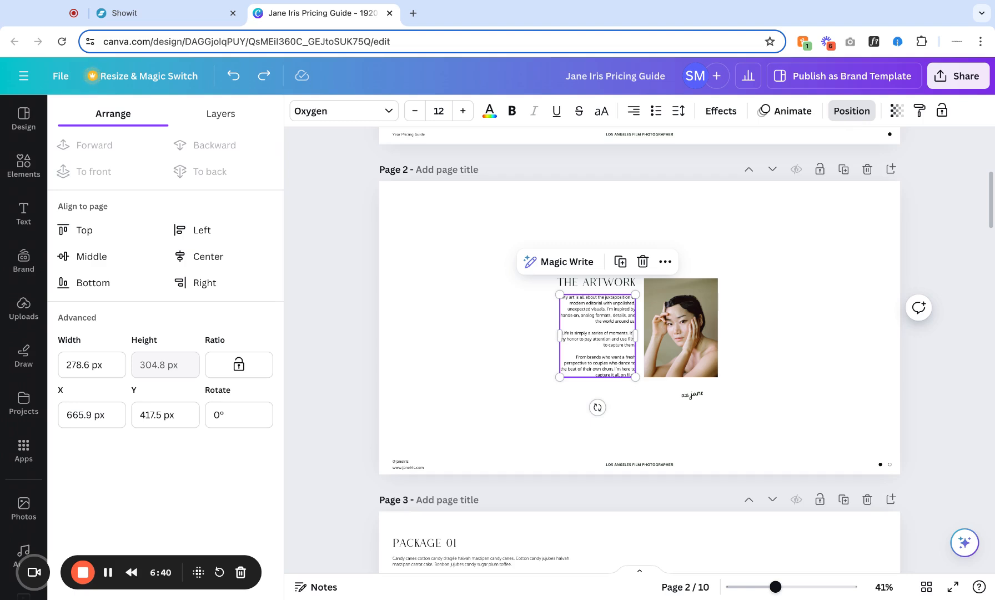
{"action": "left_click_drag", "start_coordinate": [611, 362], "coordinate": [578, 364]}
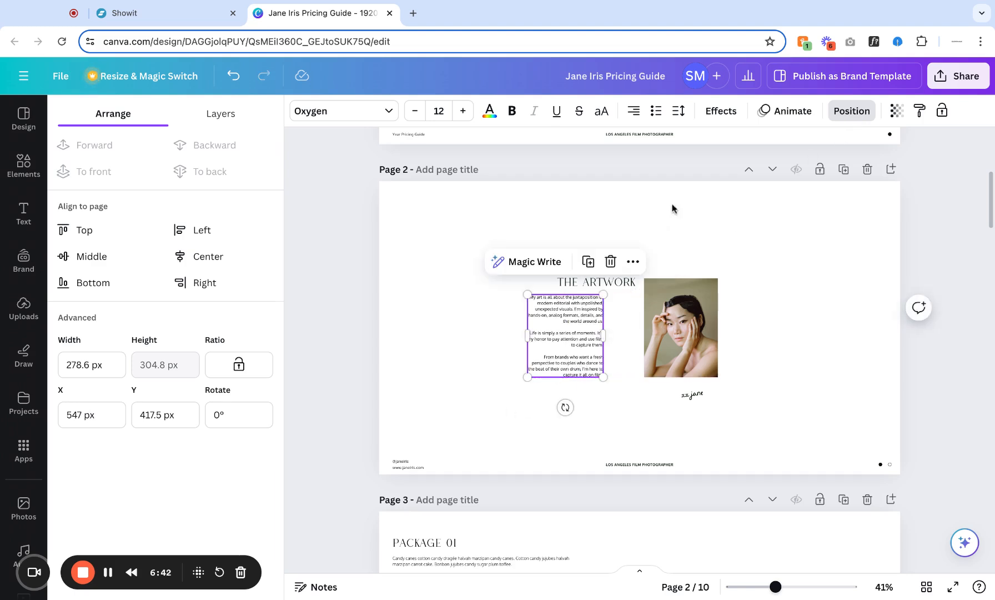
{"action": "left_click_drag", "start_coordinate": [567, 218], "coordinate": [597, 329]}
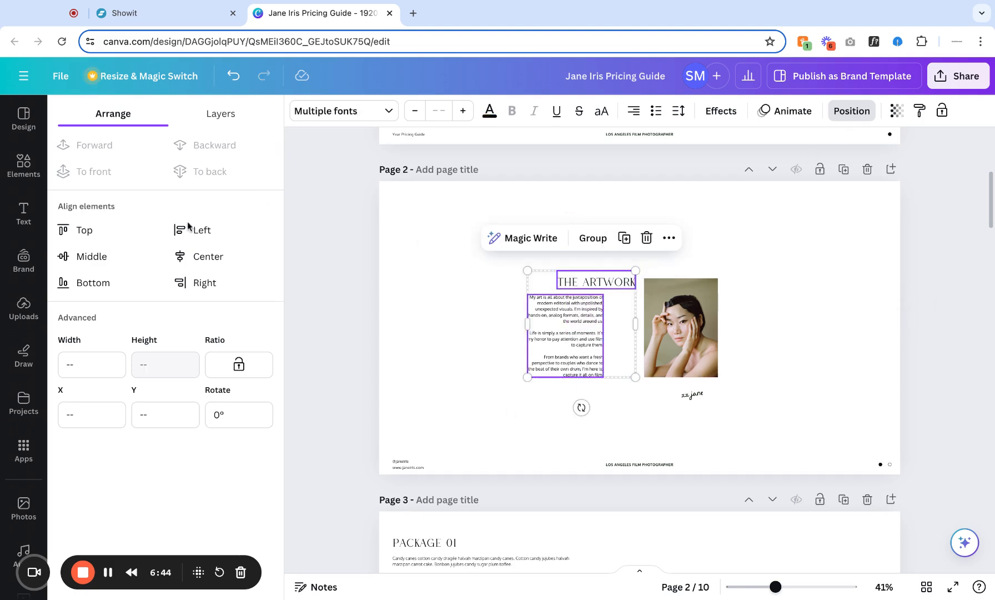
{"action": "left_click", "coordinate": [211, 283]}
{"action": "left_click", "coordinate": [515, 335]}
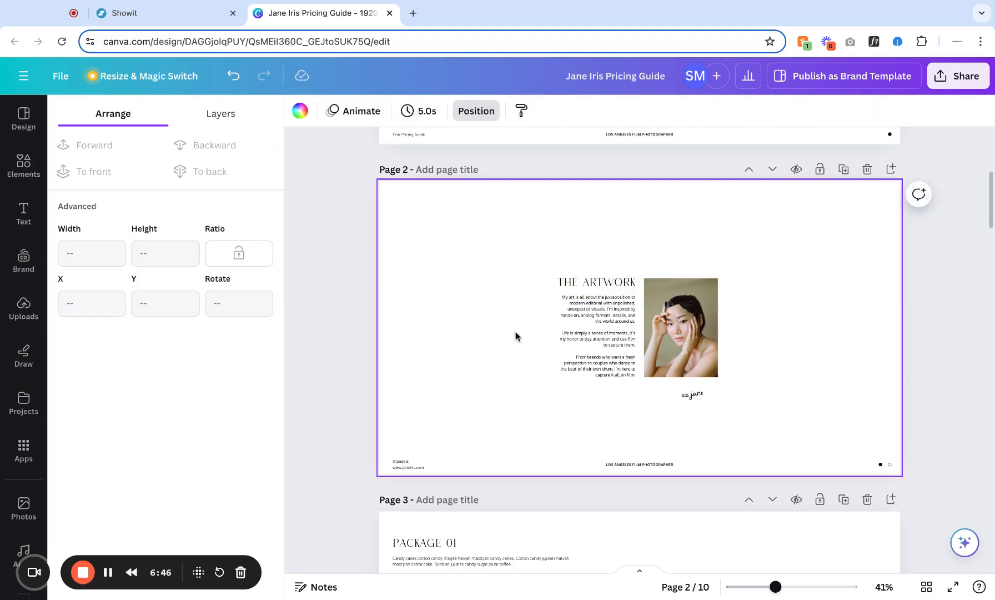
{"action": "left_click", "coordinate": [619, 347]}
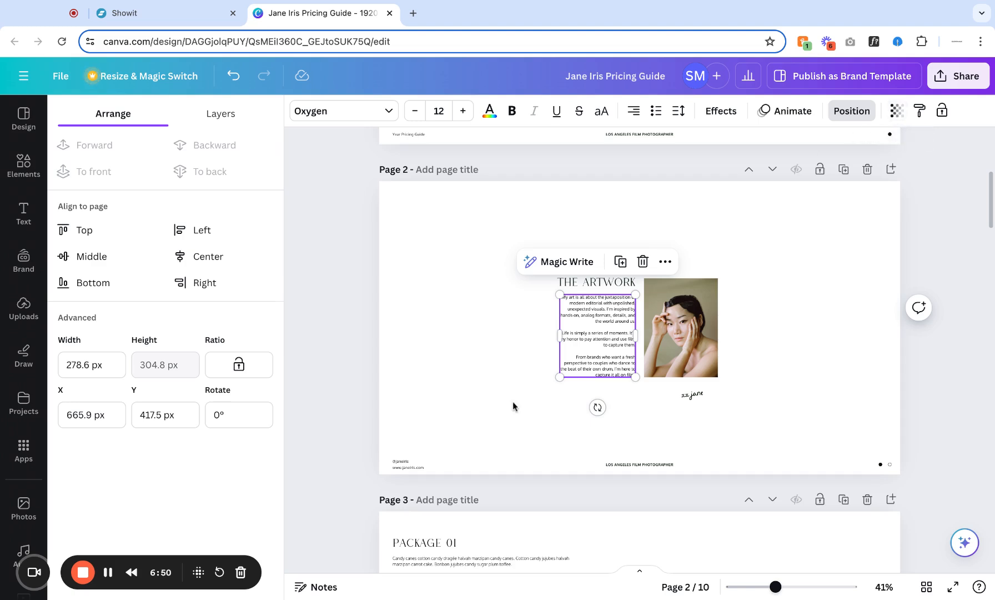
{"action": "left_click", "coordinate": [780, 332]}
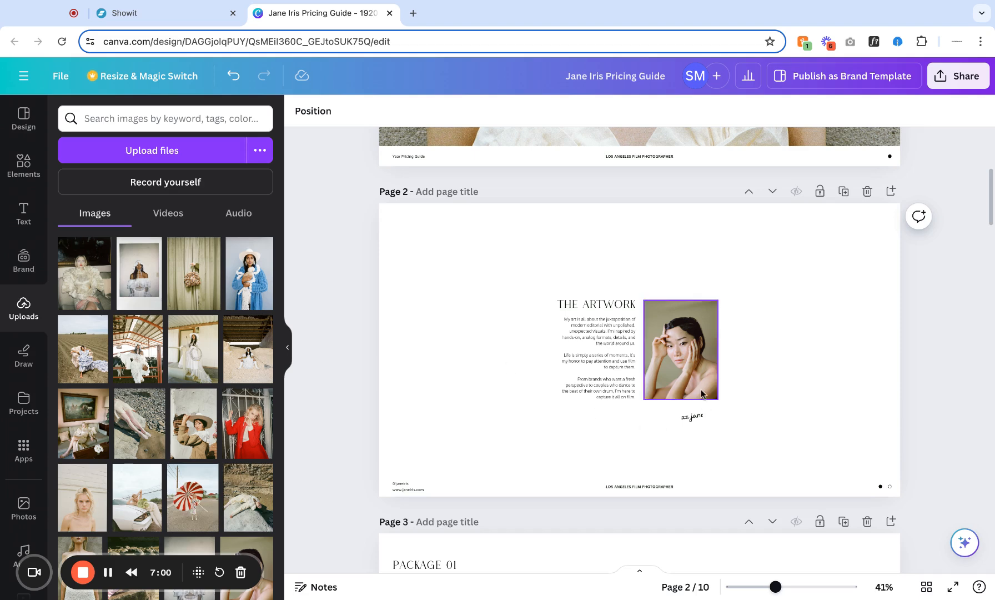
- Paste a copy of the handwritten signature from page 2 below the contact text on page 10, and delete the copy
{"action": "left_click", "coordinate": [704, 417]}
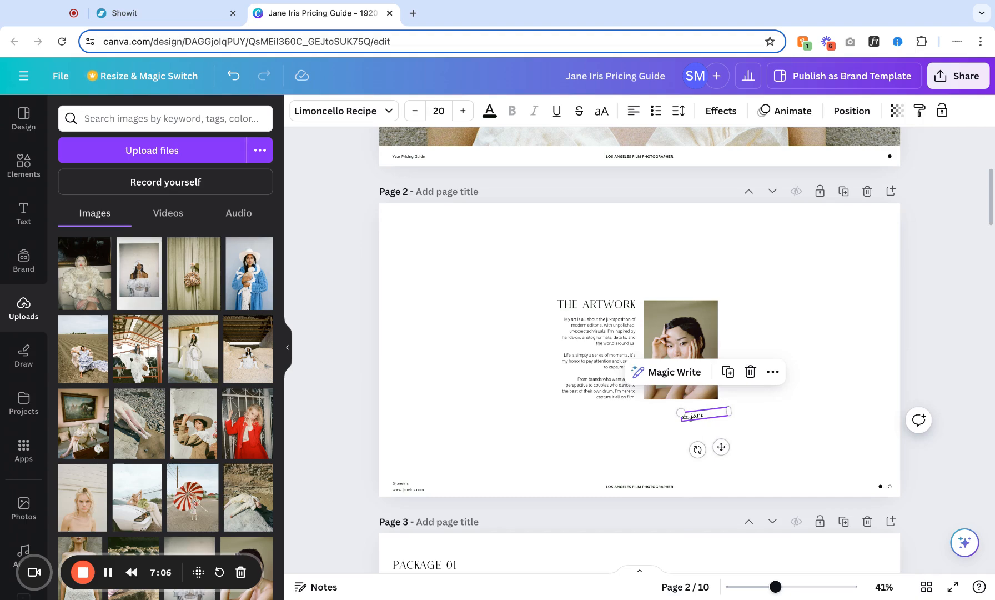
{"action": "scroll", "coordinate": [730, 428], "scroll_direction": "down", "scroll_amount": 15}
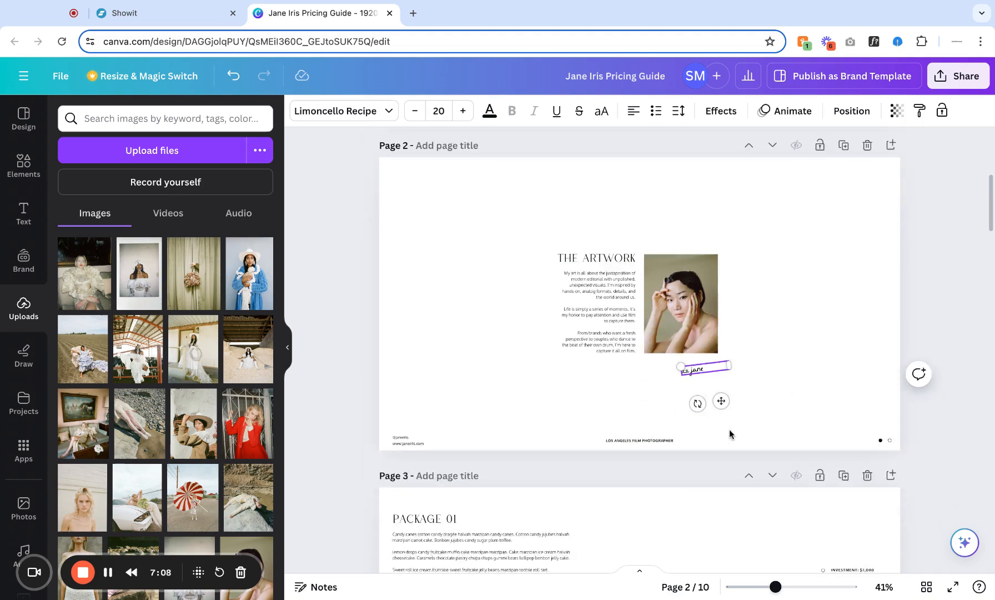
{"action": "scroll", "coordinate": [729, 432], "scroll_direction": "down", "scroll_amount": 15}
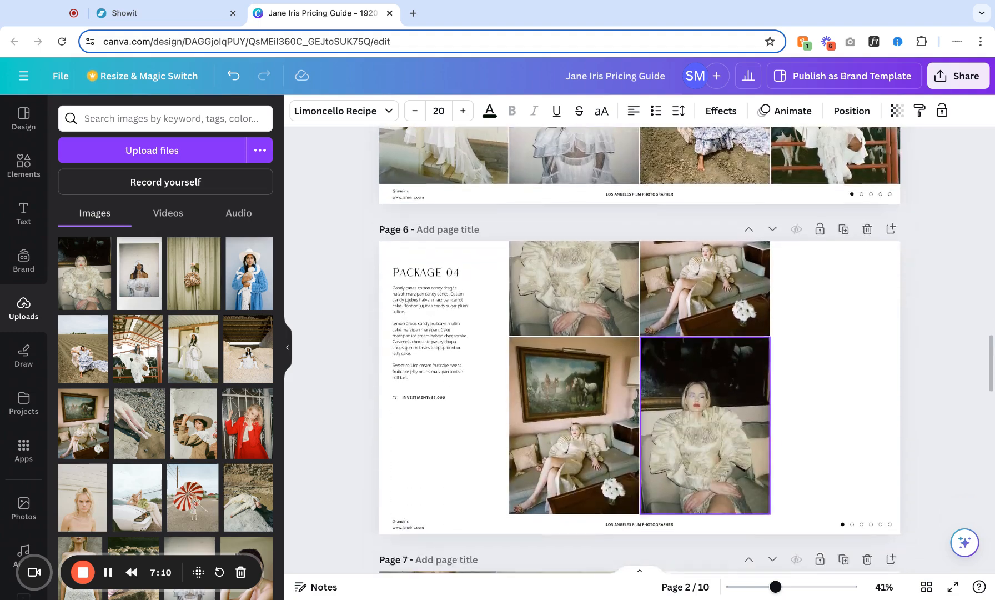
{"action": "scroll", "coordinate": [639, 349], "scroll_direction": "down", "scroll_amount": 10}
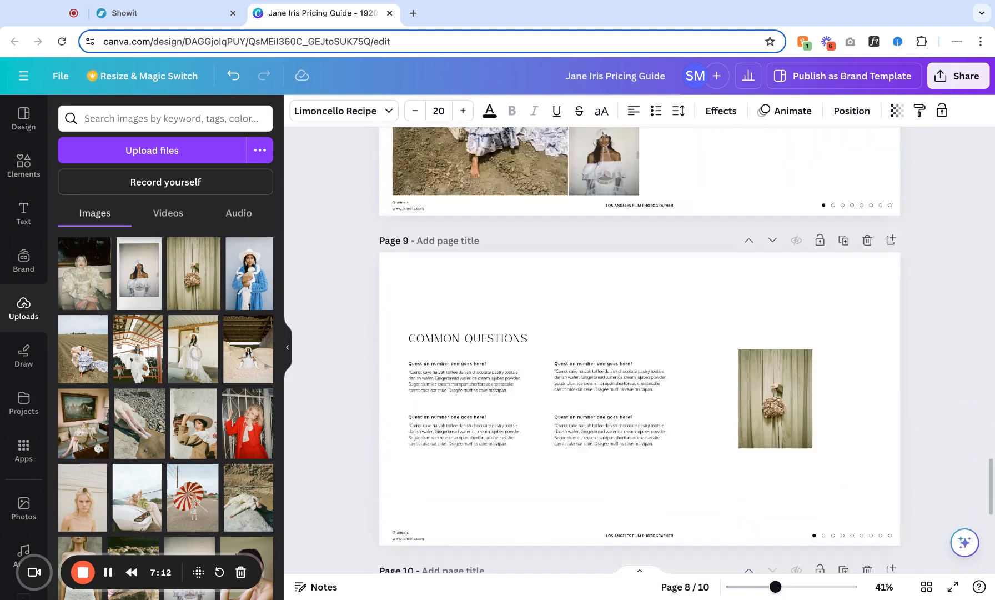
{"action": "left_click", "coordinate": [589, 477]}
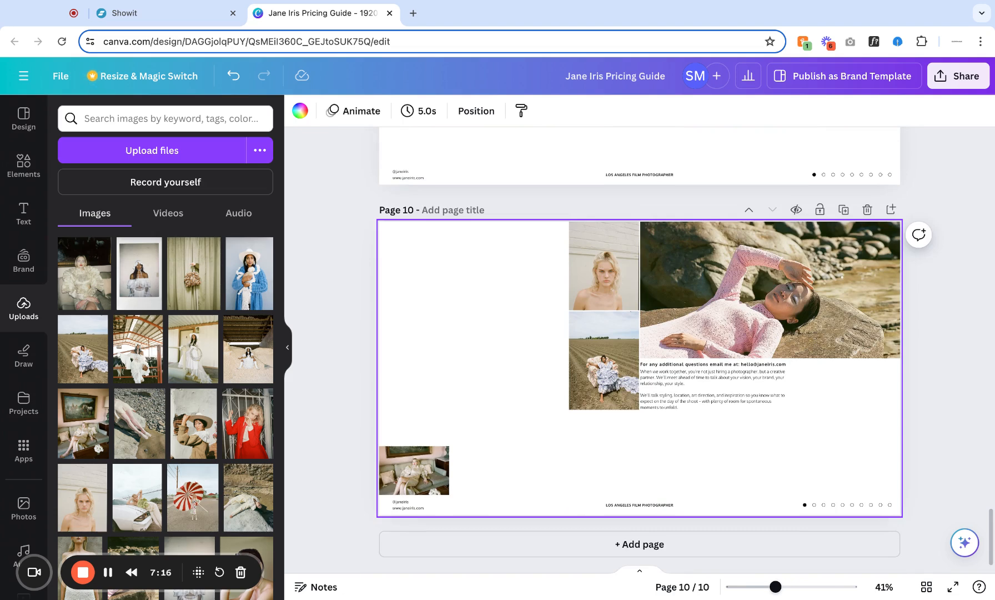
{"action": "key", "text": "super+v"}
{"action": "left_click_drag", "start_coordinate": [721, 465], "coordinate": [836, 459]}
{"action": "left_click", "coordinate": [695, 465]}
{"action": "left_click", "coordinate": [818, 428]}
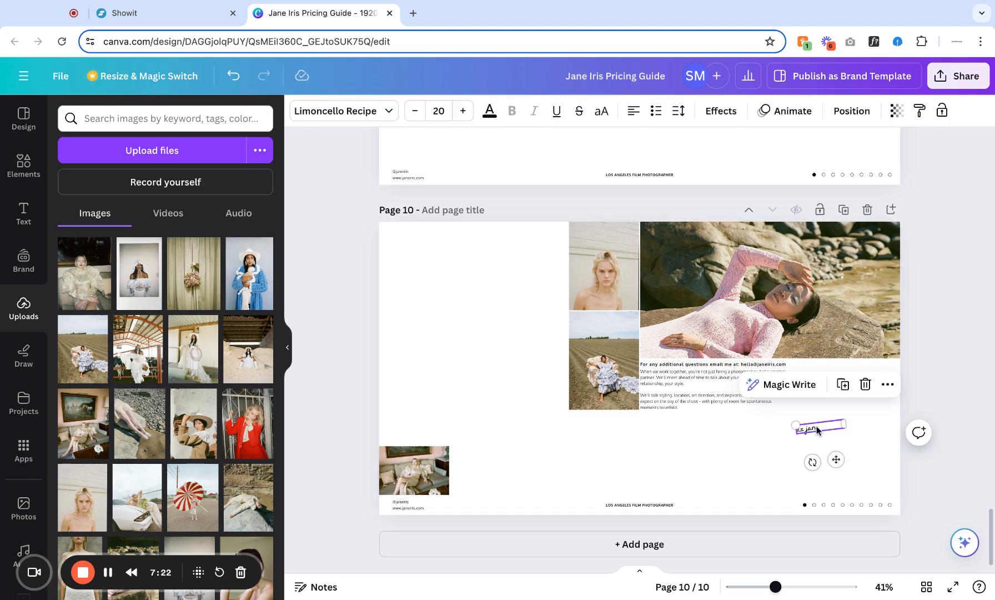
{"action": "key", "text": "Delete"}
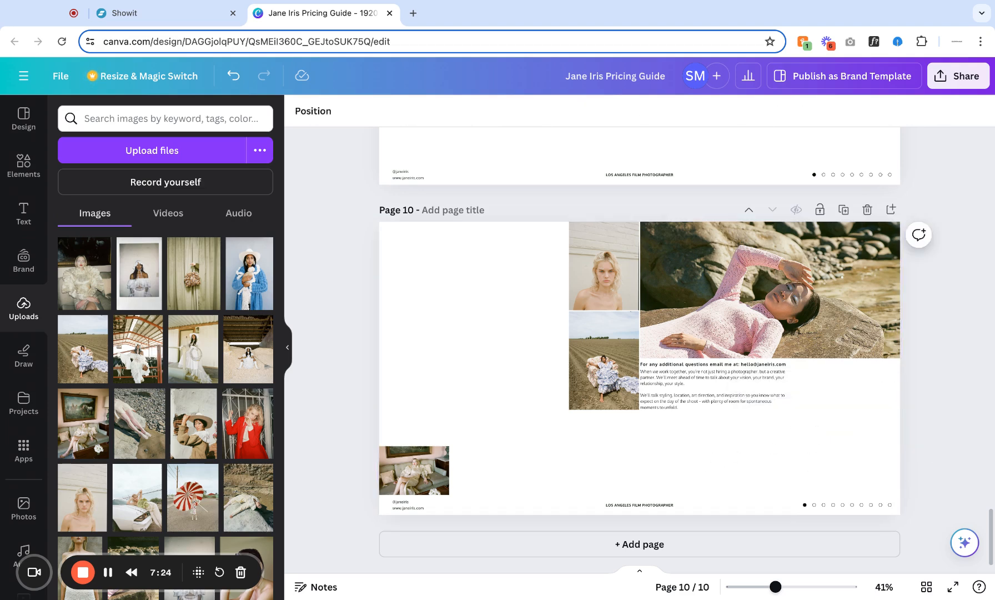
{"action": "left_click_drag", "start_coordinate": [527, 262], "coordinate": [805, 441]}
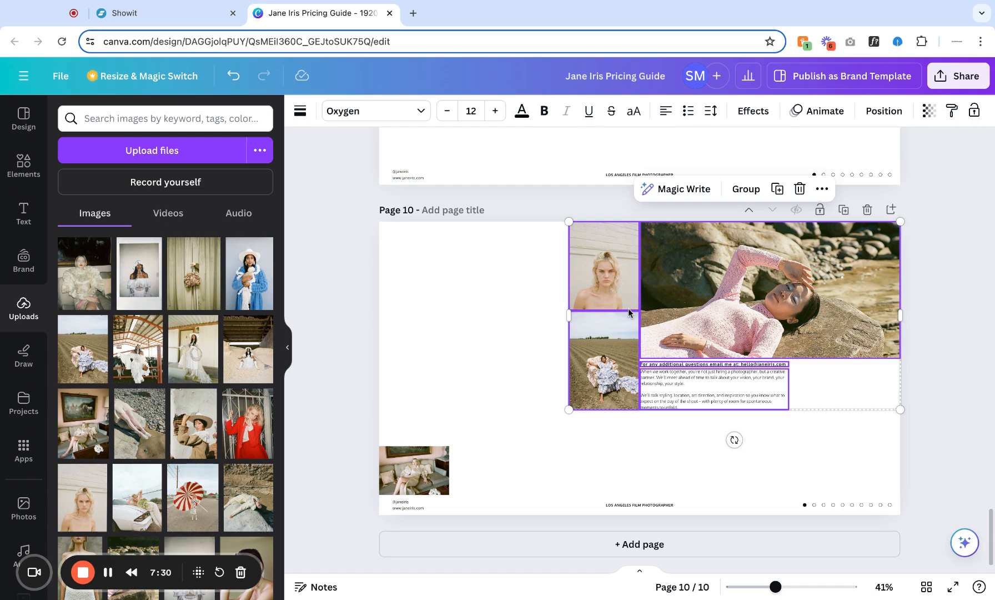
{"action": "left_click", "coordinate": [494, 295]}
- Try the cream and blue brand colours and the dusty pink photo colour as the background of page 2
{"action": "scroll", "coordinate": [495, 295], "scroll_direction": "up", "scroll_amount": 15}
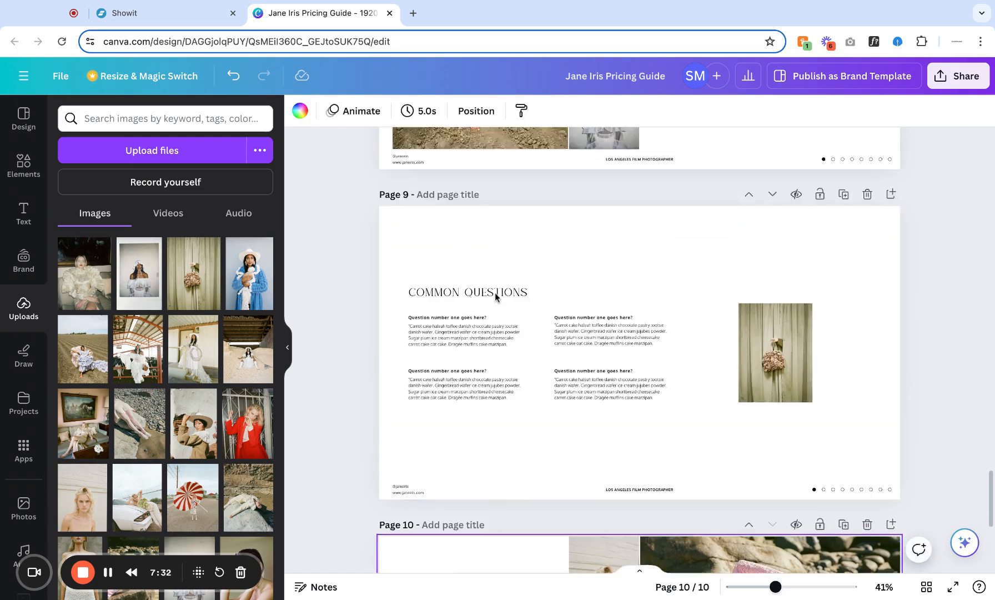
{"action": "scroll", "coordinate": [494, 296], "scroll_direction": "up", "scroll_amount": 20}
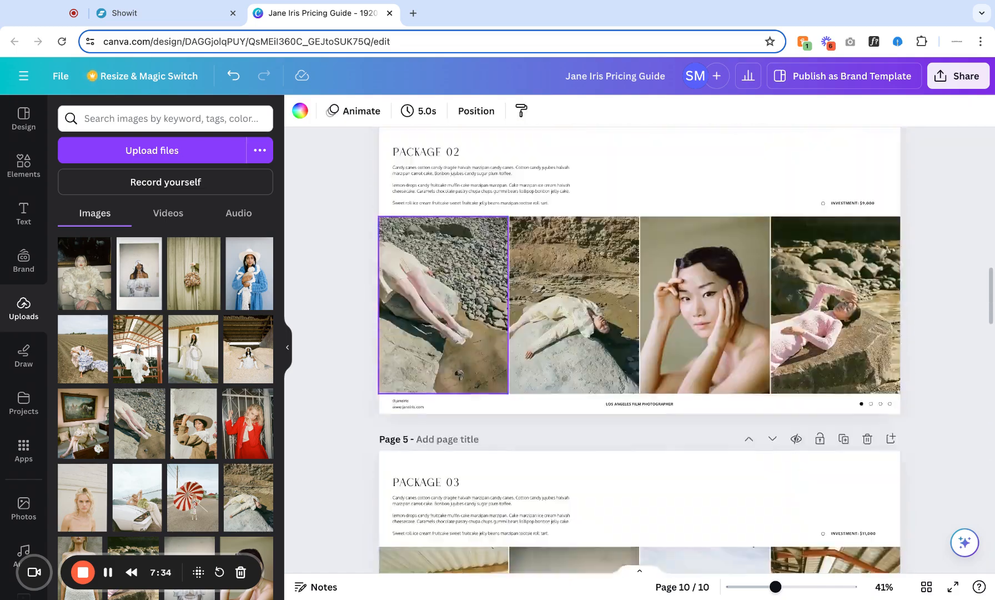
{"action": "scroll", "coordinate": [639, 350], "scroll_direction": "up", "scroll_amount": 5}
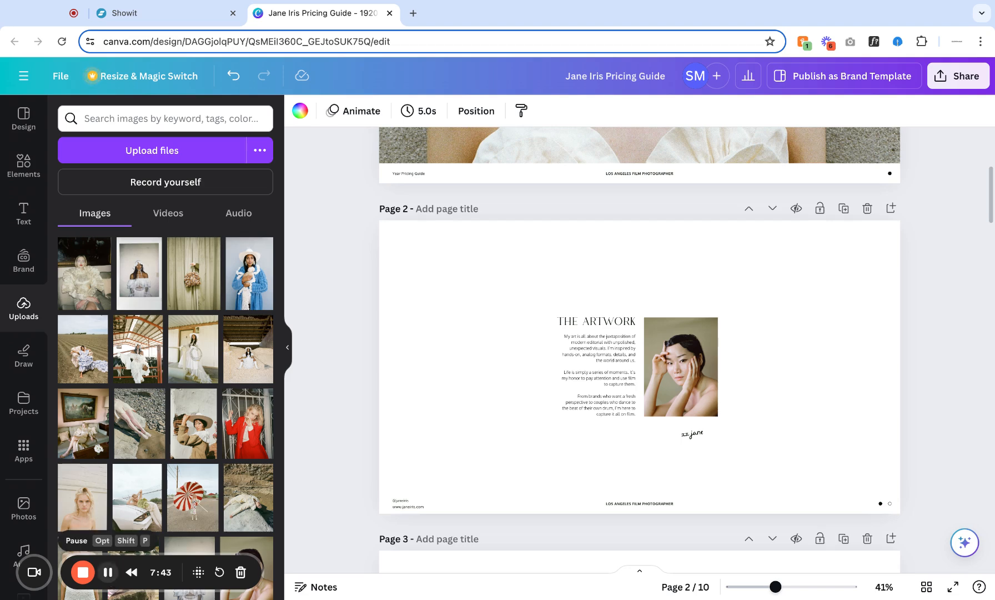
{"action": "left_click", "coordinate": [422, 271]}
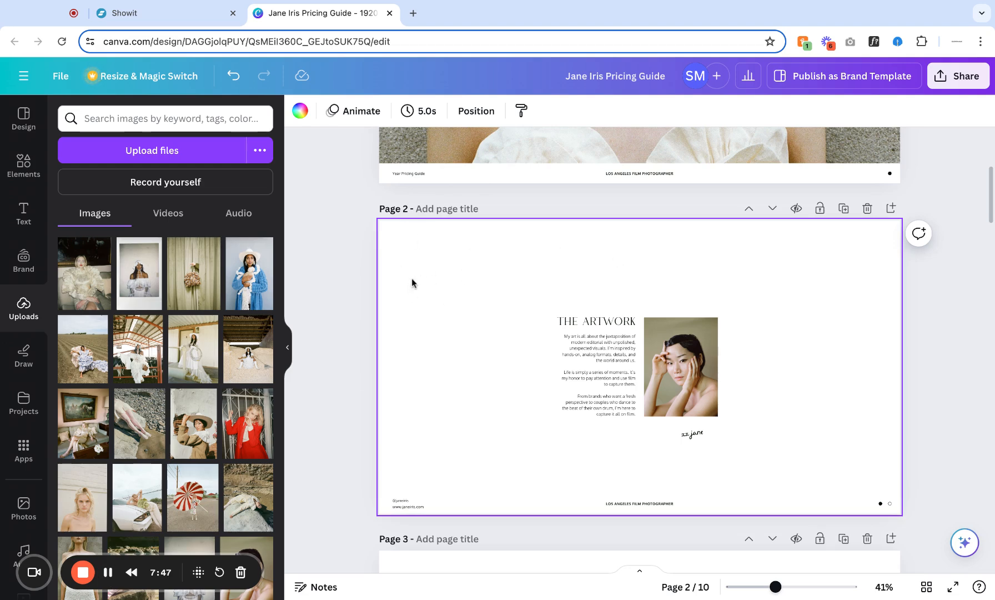
{"action": "left_click", "coordinate": [301, 111]}
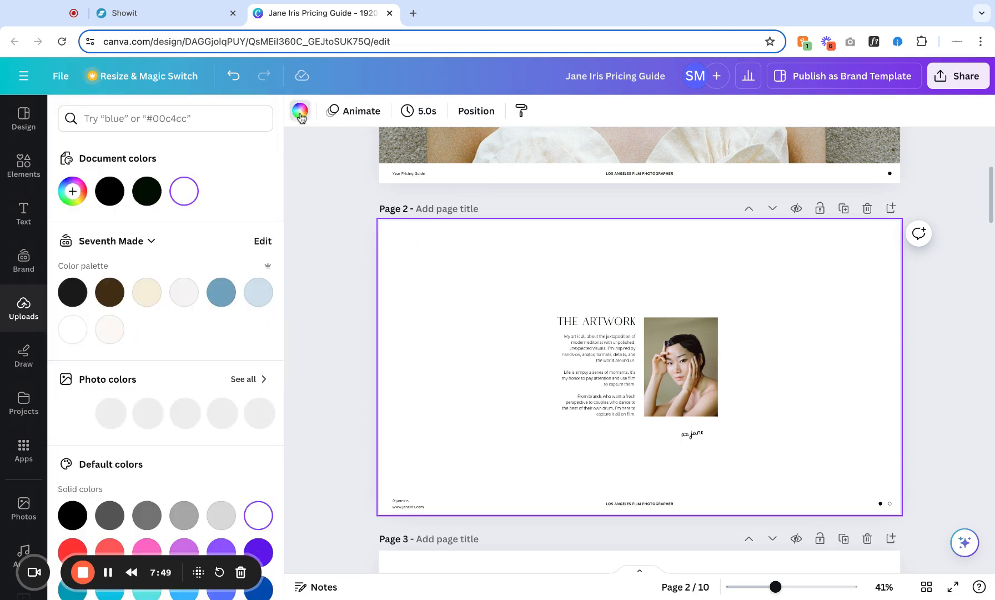
{"action": "left_click", "coordinate": [149, 292]}
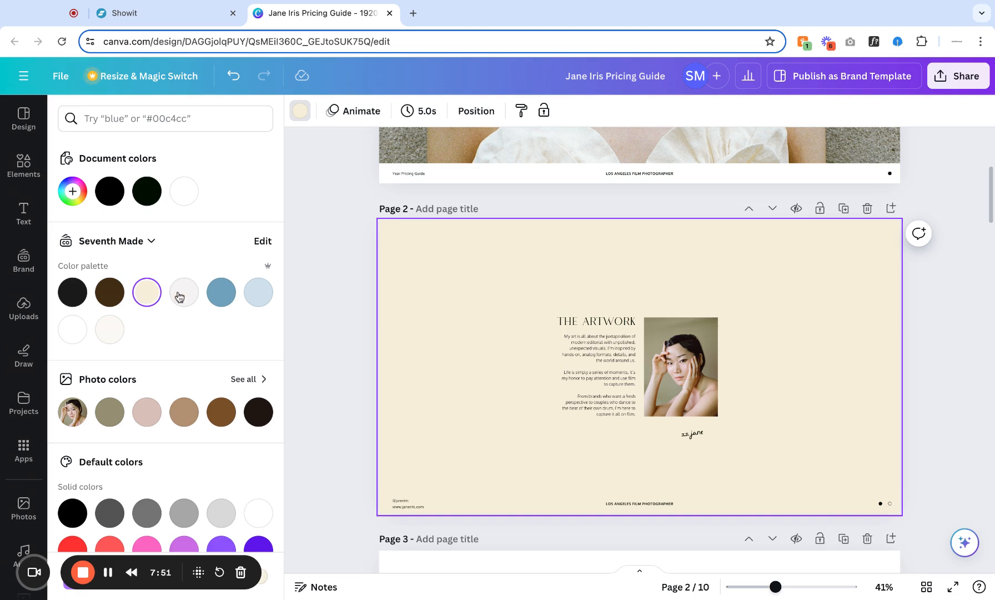
{"action": "left_click", "coordinate": [222, 293]}
{"action": "left_click", "coordinate": [148, 417]}
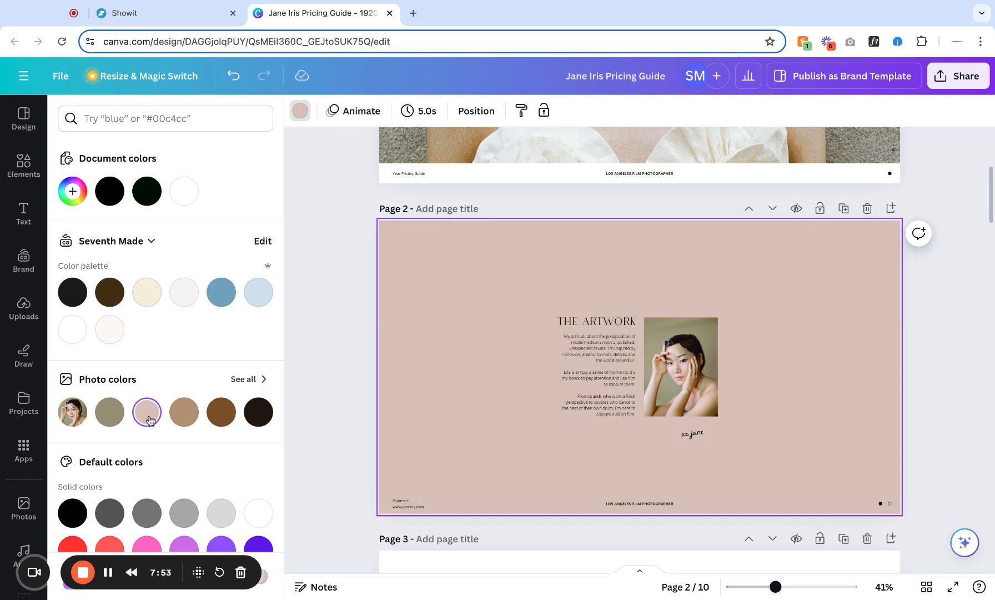
- Try custom orange #E55B2D and olive #99977A sampled from the portrait as page 2's background, and reset it to white
{"action": "left_click", "coordinate": [73, 192]}
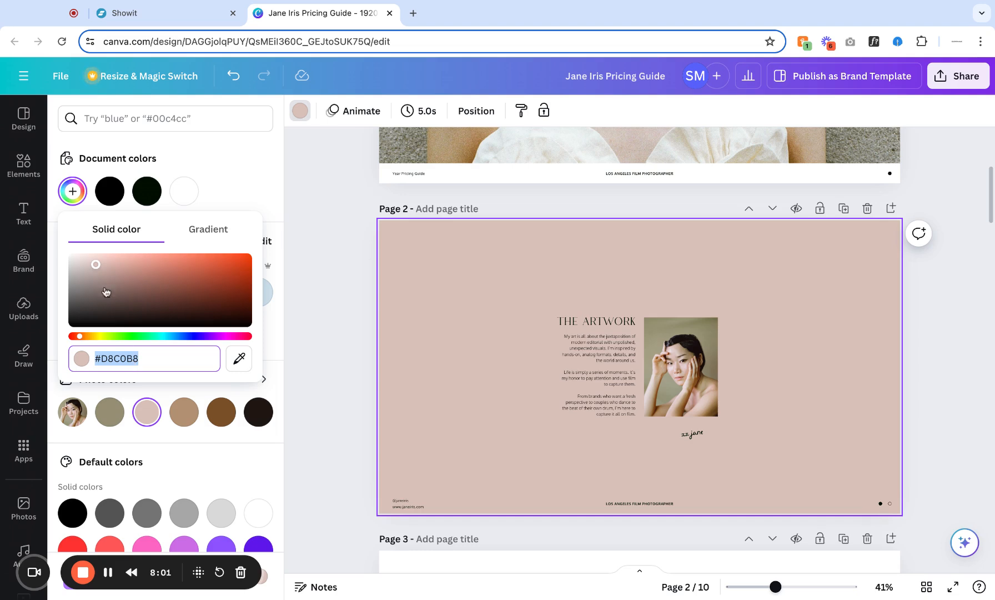
{"action": "left_click_drag", "start_coordinate": [97, 268], "coordinate": [215, 260]}
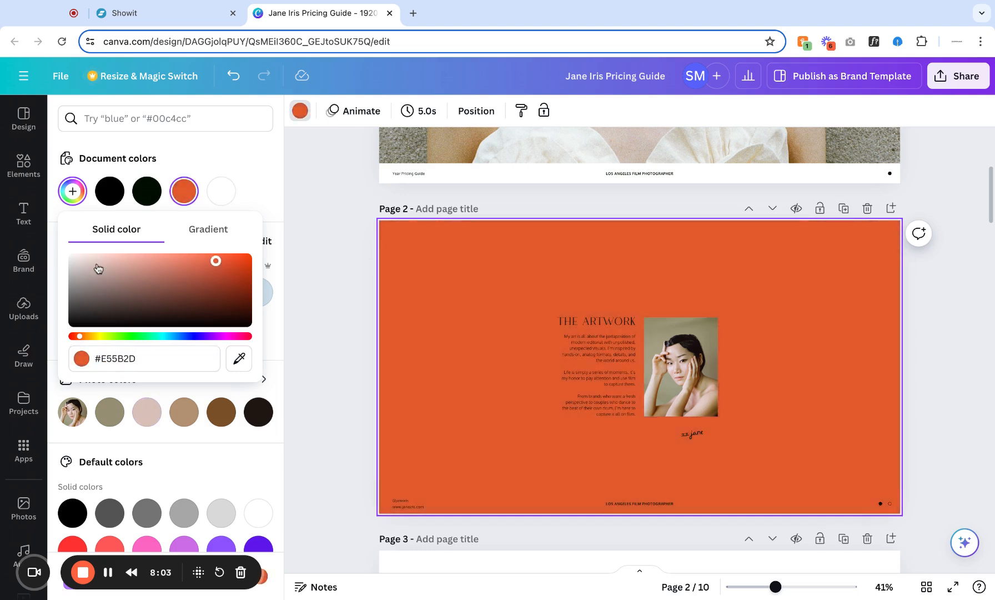
{"action": "left_click", "coordinate": [239, 359]}
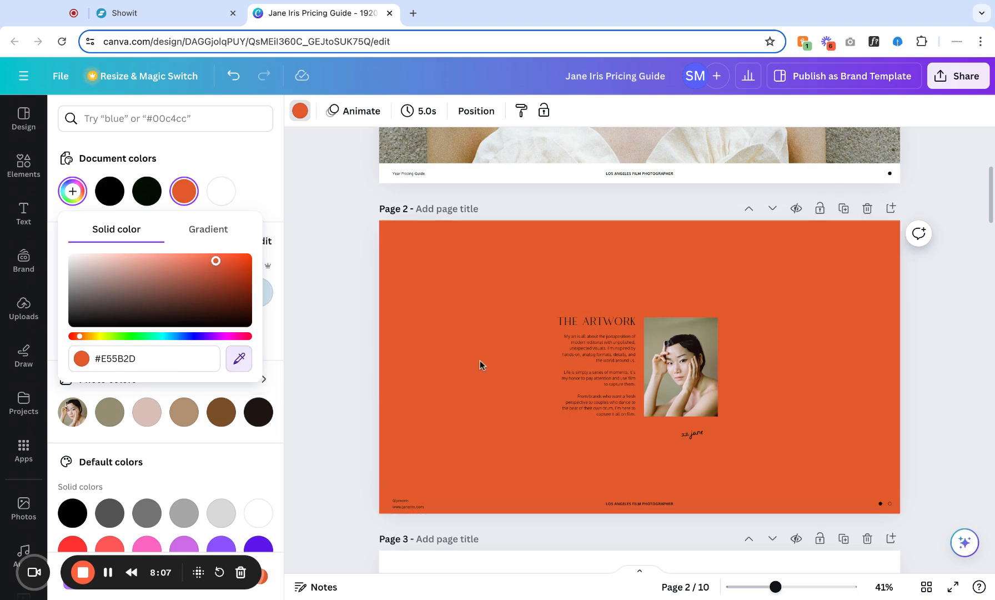
{"action": "left_click", "coordinate": [687, 336]}
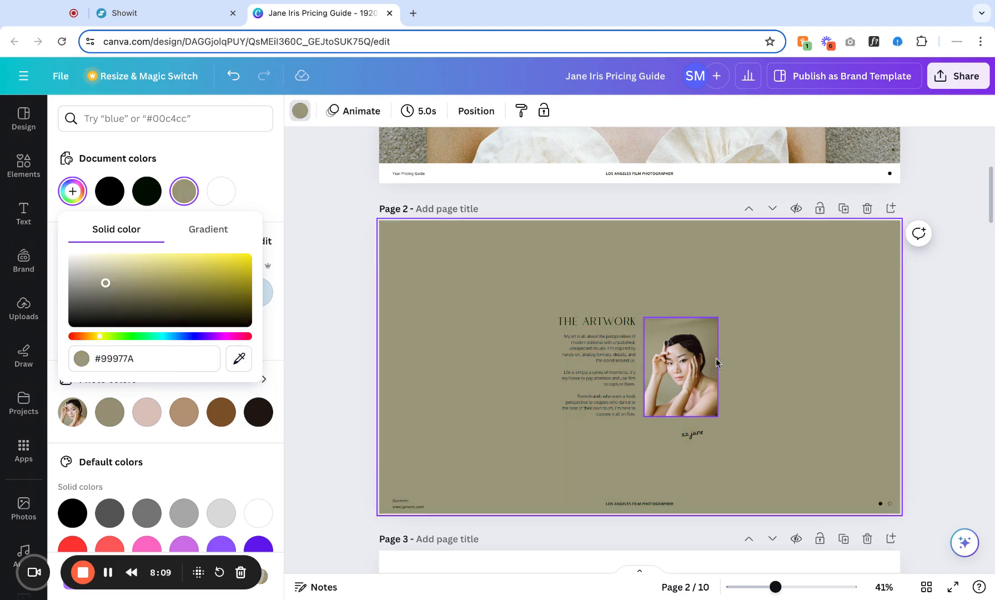
{"action": "left_click", "coordinate": [234, 76]}
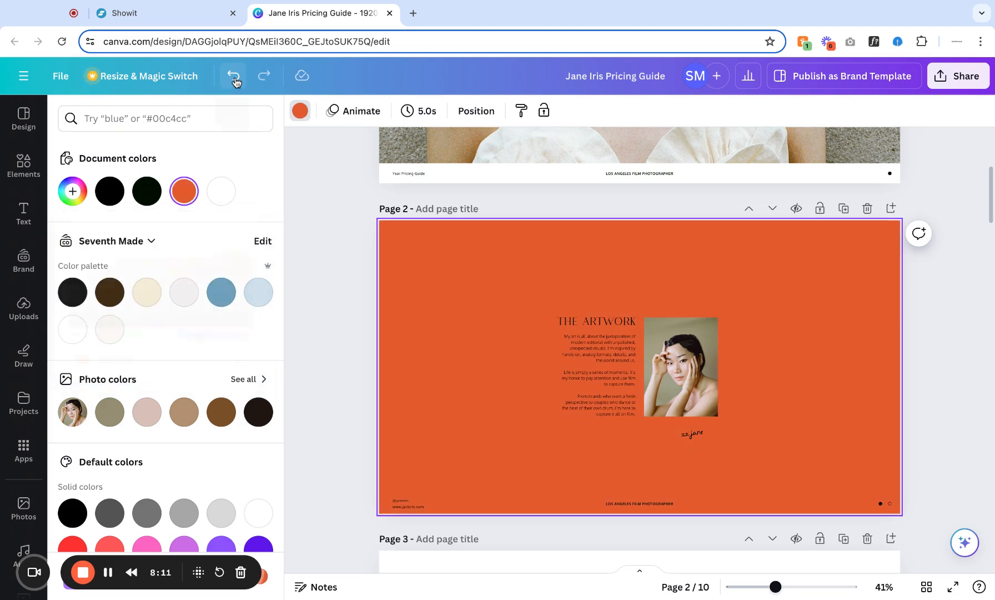
{"action": "left_click", "coordinate": [221, 191]}
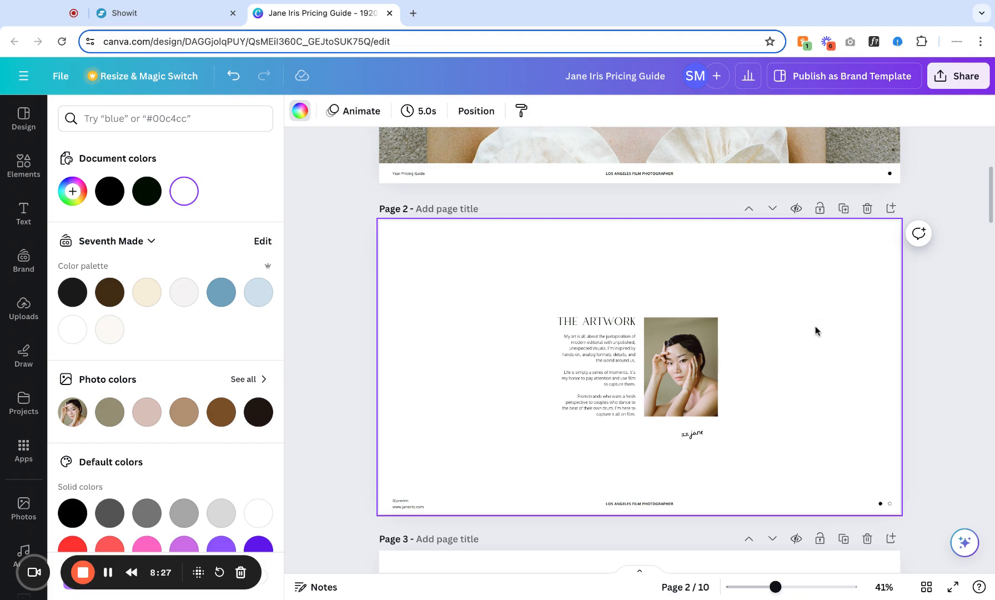
- Duplicate the "PACKAGE 01" page and delete the copy
{"action": "scroll", "coordinate": [816, 330], "scroll_direction": "down", "scroll_amount": 5}
{"action": "scroll", "coordinate": [815, 330], "scroll_direction": "down", "scroll_amount": 5}
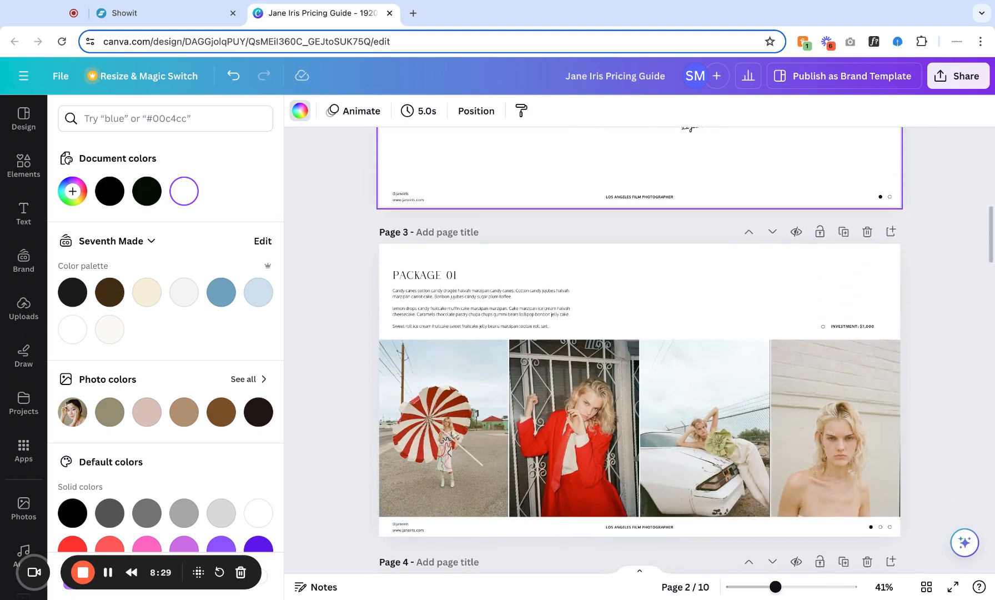
{"action": "scroll", "coordinate": [640, 350], "scroll_direction": "down", "scroll_amount": 12}
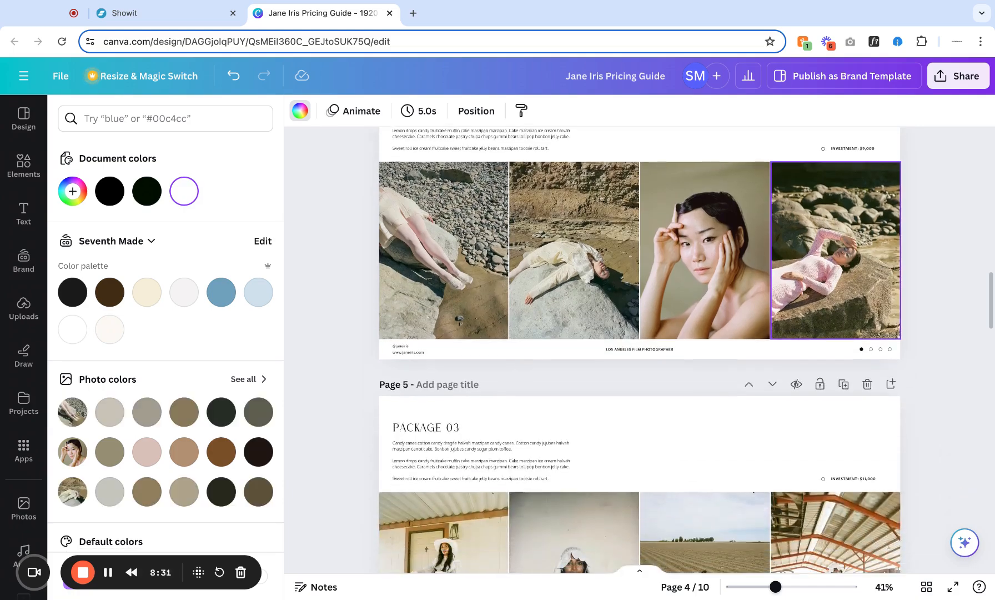
{"action": "scroll", "coordinate": [640, 350], "scroll_direction": "down", "scroll_amount": 4}
{"action": "scroll", "coordinate": [640, 350], "scroll_direction": "up", "scroll_amount": 8}
{"action": "scroll", "coordinate": [780, 313], "scroll_direction": "up", "scroll_amount": 13}
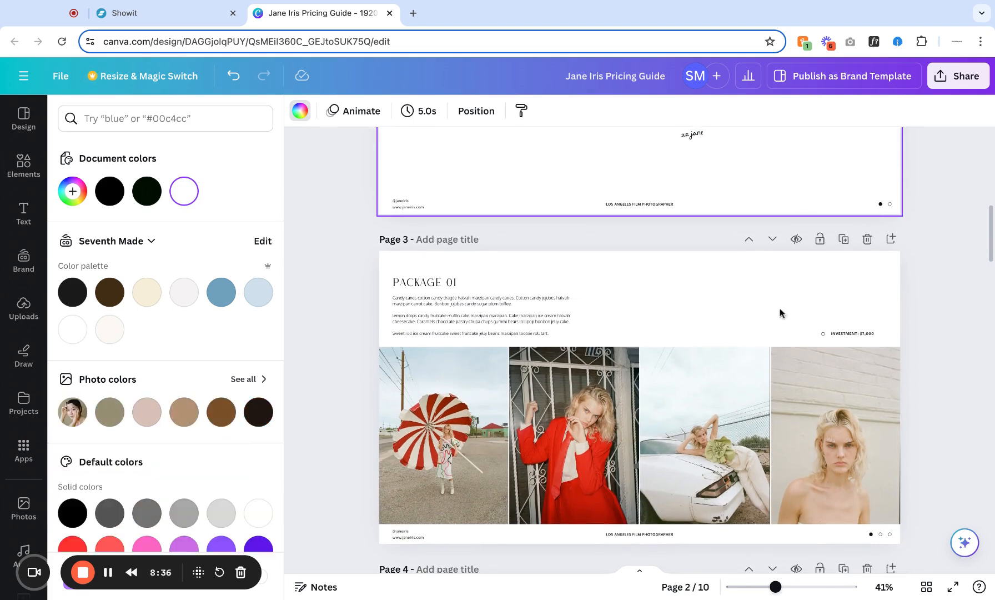
{"action": "left_click", "coordinate": [637, 288]}
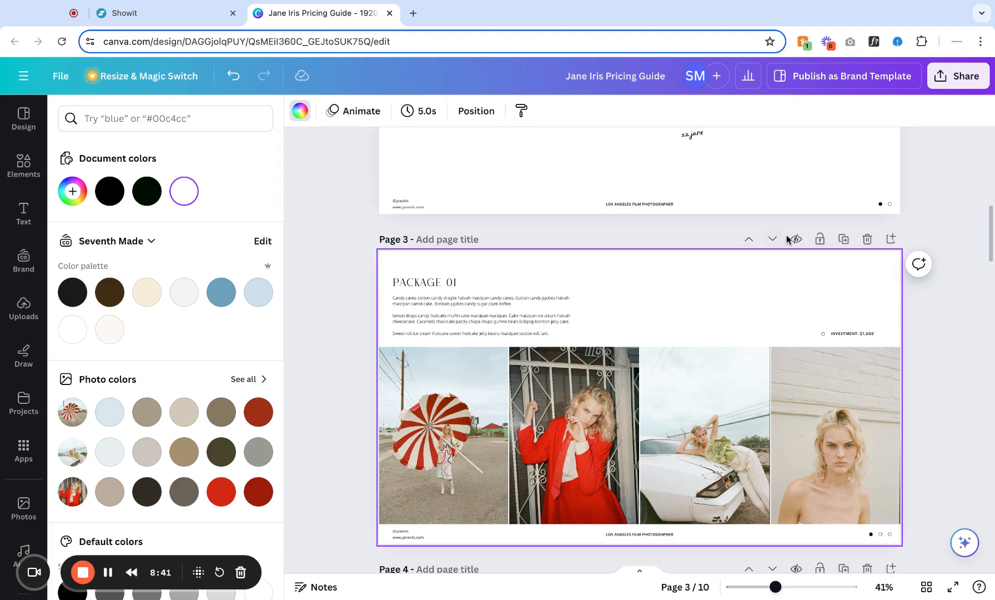
{"action": "left_click", "coordinate": [844, 240]}
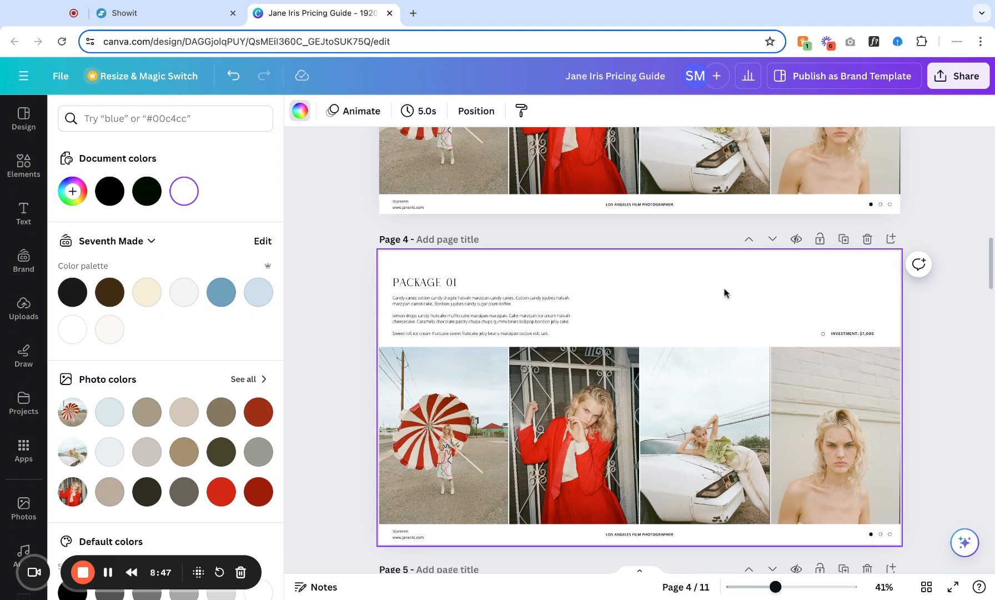
{"action": "left_click", "coordinate": [425, 289]}
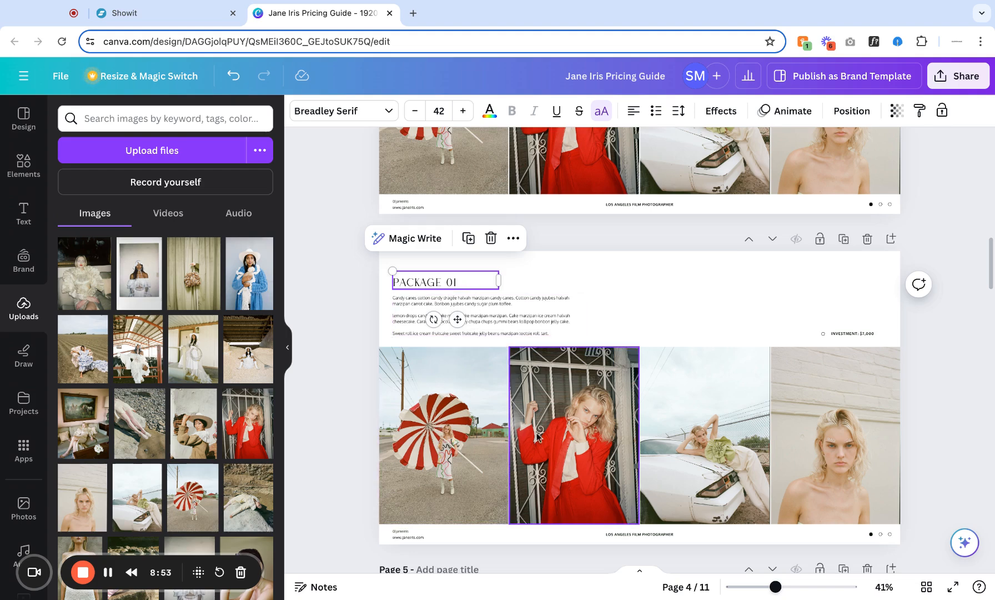
{"action": "left_click", "coordinate": [867, 239]}
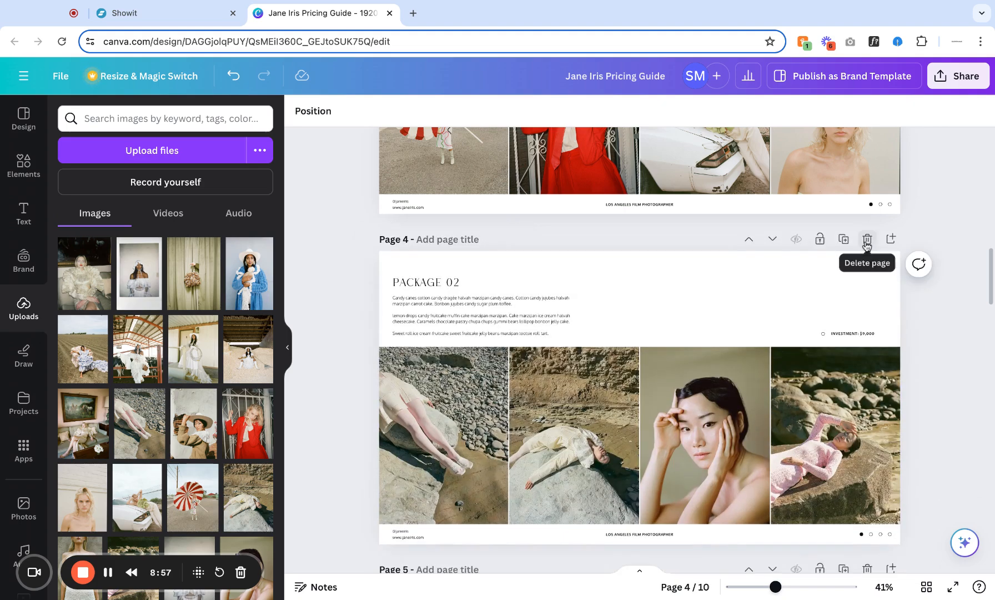
- Add a blank page after page 4 and reorder it to sit between the "PACKAGE 01" and "PACKAGE 02" pages
{"action": "scroll", "coordinate": [867, 245], "scroll_direction": "up", "scroll_amount": 3}
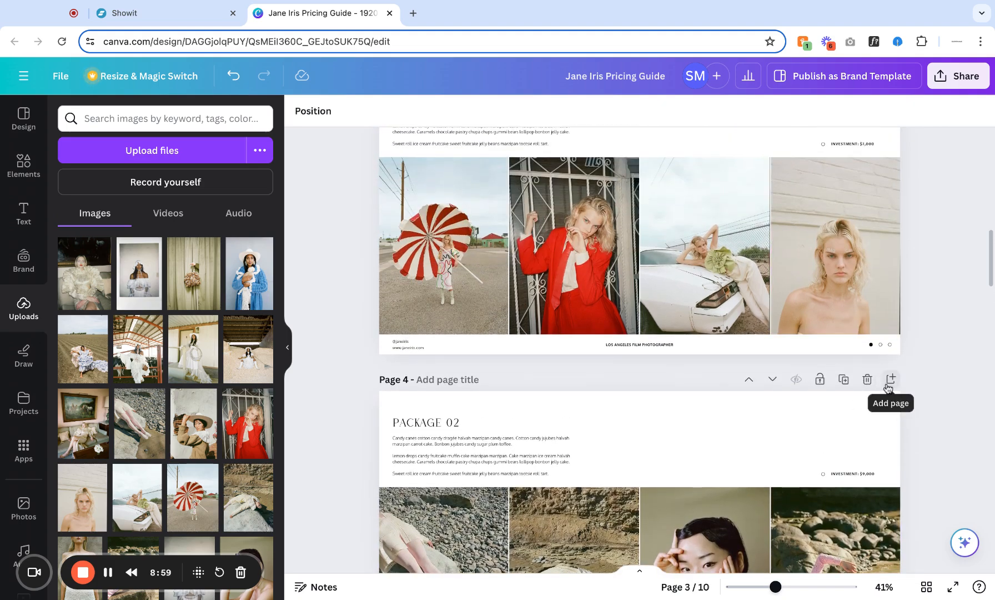
{"action": "left_click", "coordinate": [892, 381]}
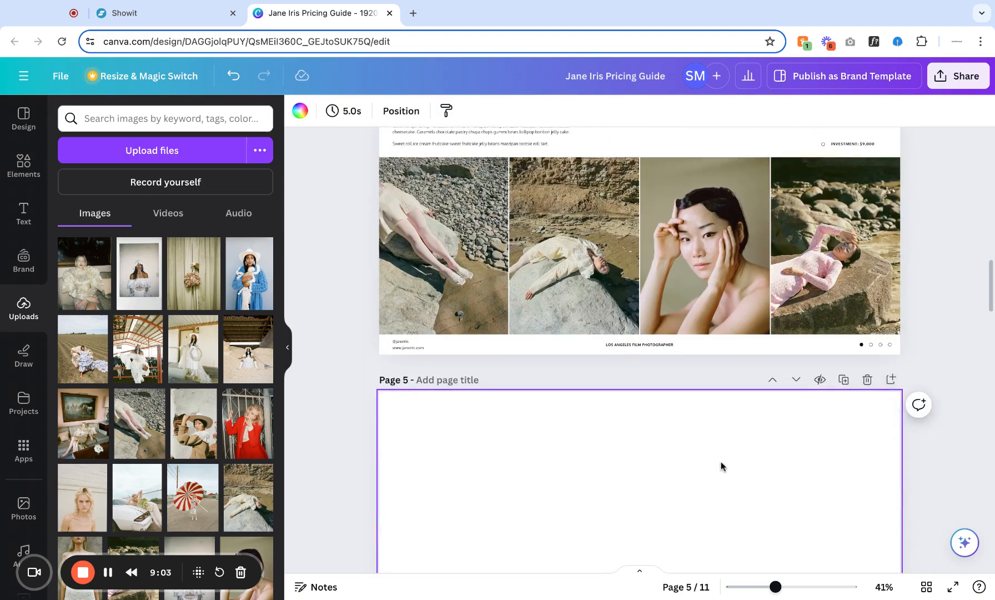
{"action": "scroll", "coordinate": [721, 466], "scroll_direction": "down", "scroll_amount": 3}
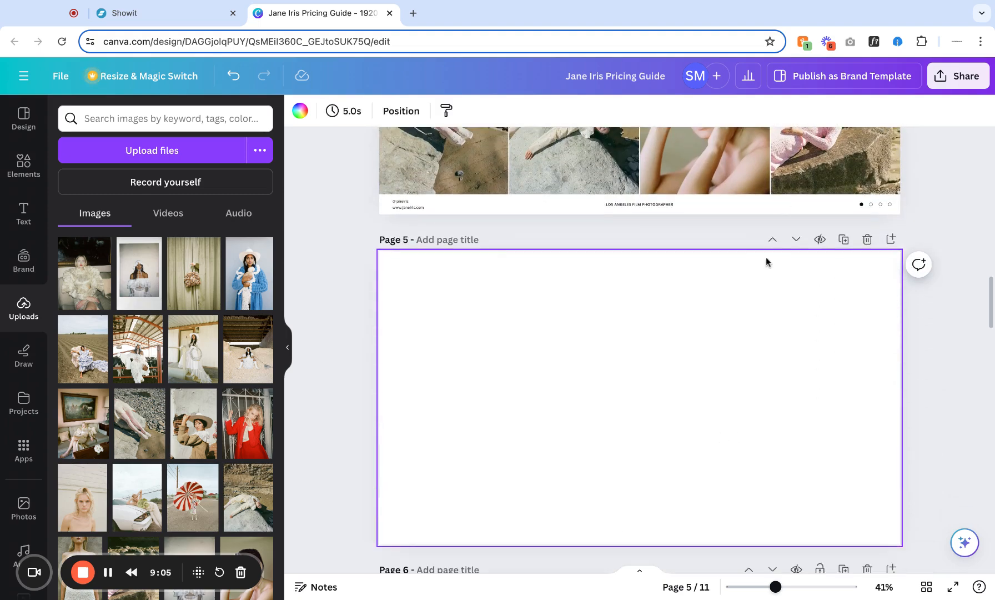
{"action": "left_click", "coordinate": [772, 241]}
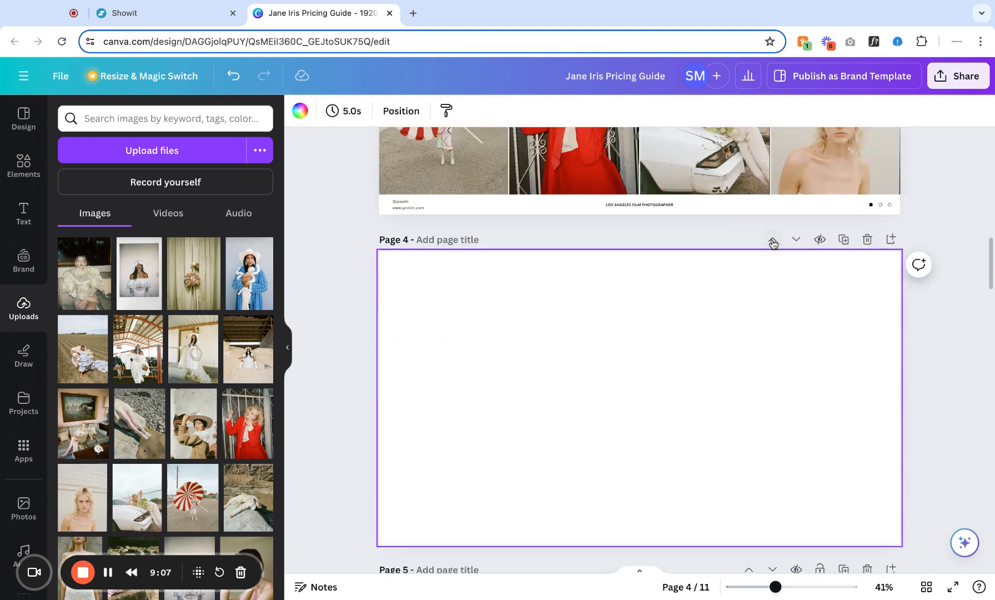
{"action": "left_click", "coordinate": [773, 241]}
{"action": "left_click", "coordinate": [796, 239]}
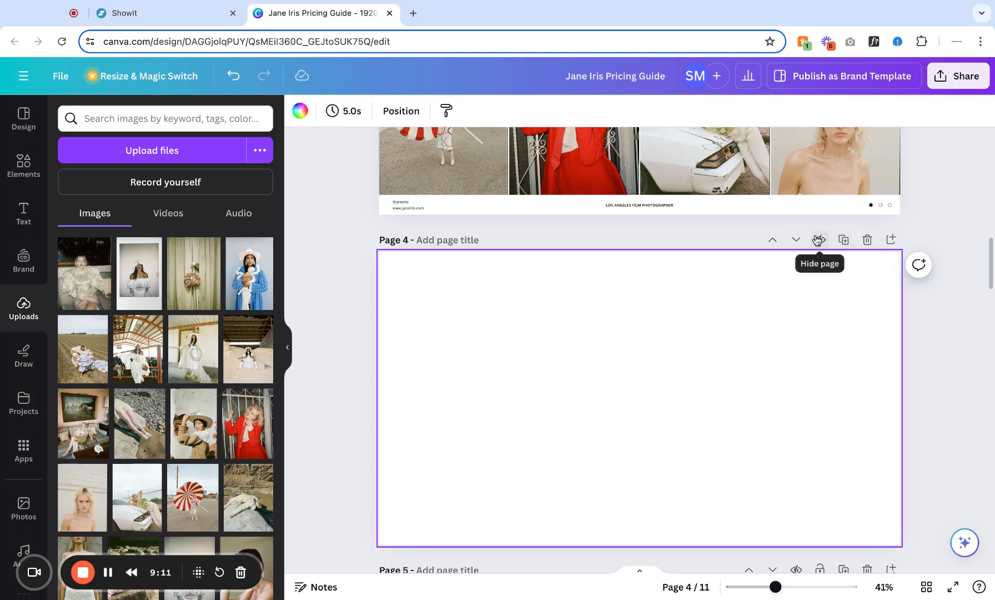
- Hide and unhide the blank page 4, and delete it
{"action": "left_click", "coordinate": [821, 240]}
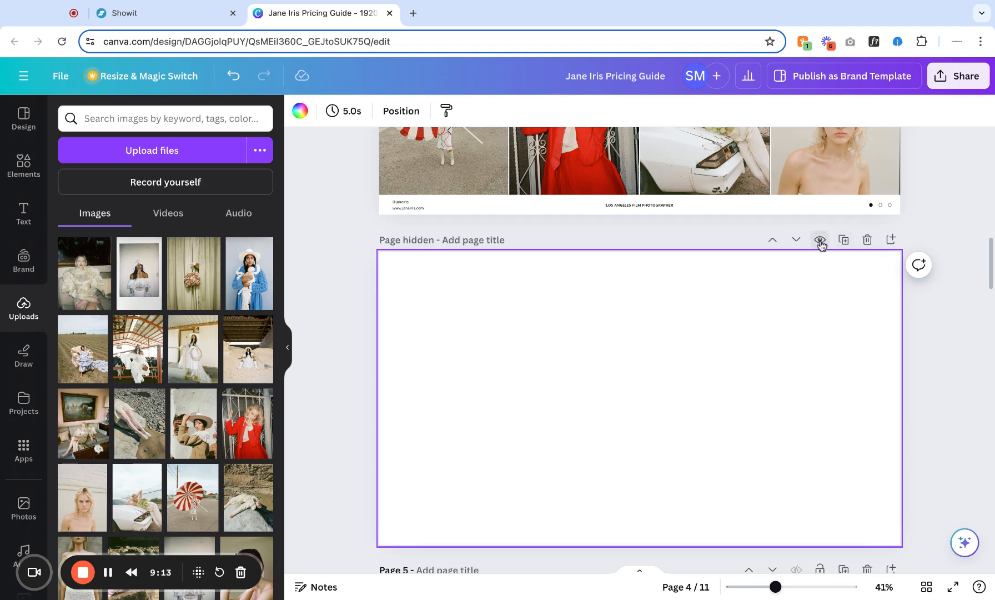
{"action": "left_click", "coordinate": [821, 242]}
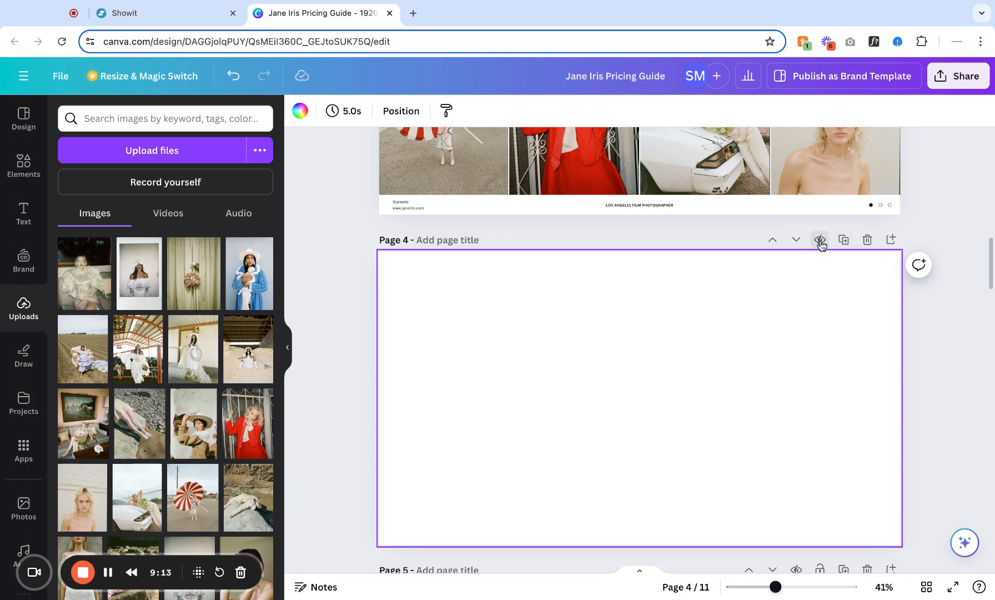
{"action": "left_click", "coordinate": [868, 243]}
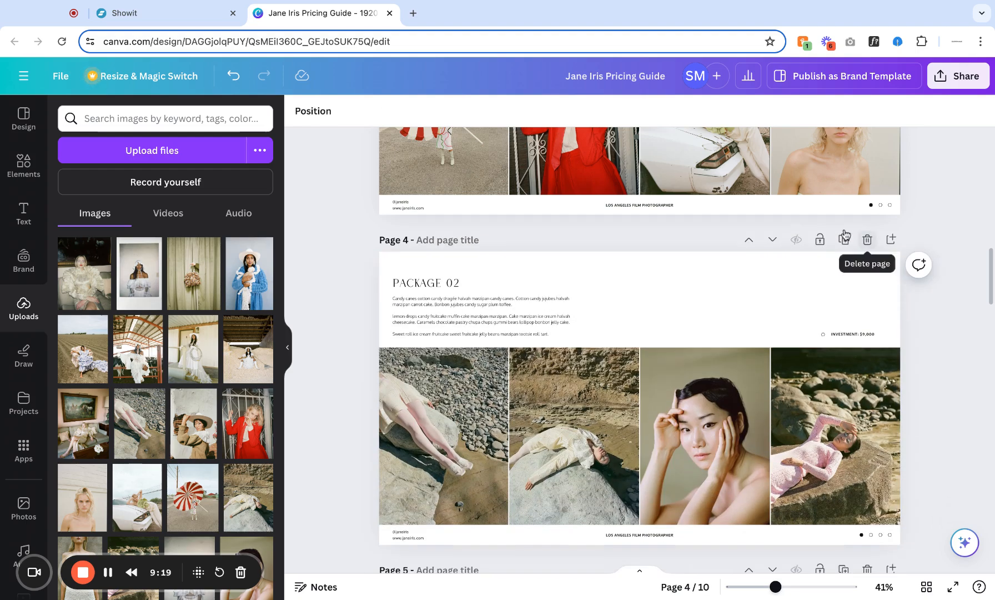
- Try reordering page 4 in the grid overview of all pages, and return to the single-page editing view
{"action": "left_click", "coordinate": [926, 587]}
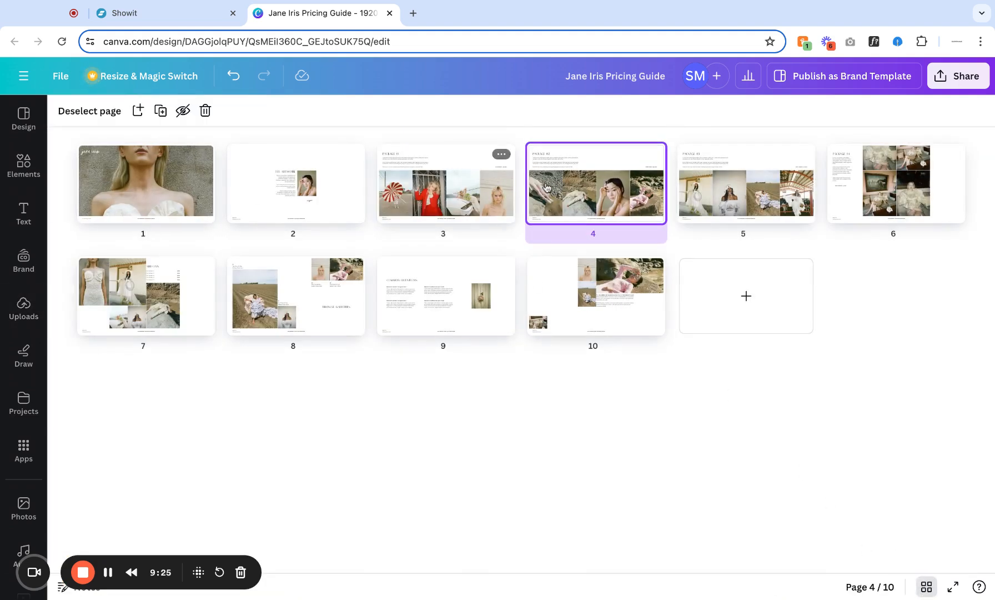
{"action": "mouse_move", "coordinate": [629, 201]}
{"action": "left_mouse_down"}
{"action": "mouse_move", "coordinate": [389, 195]}
{"action": "mouse_move", "coordinate": [647, 201]}
{"action": "left_mouse_up"}
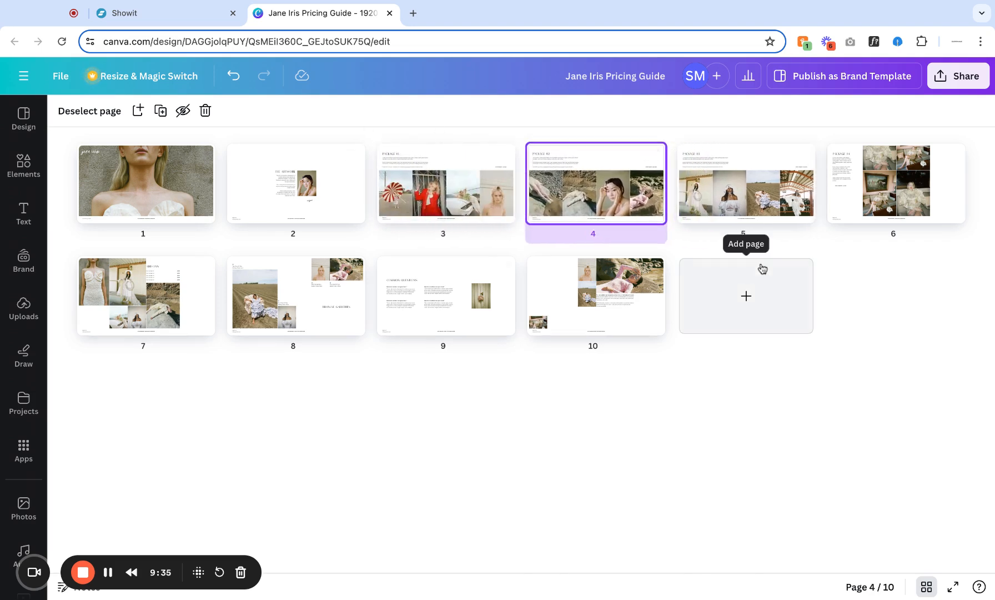
{"action": "left_click", "coordinate": [926, 588]}
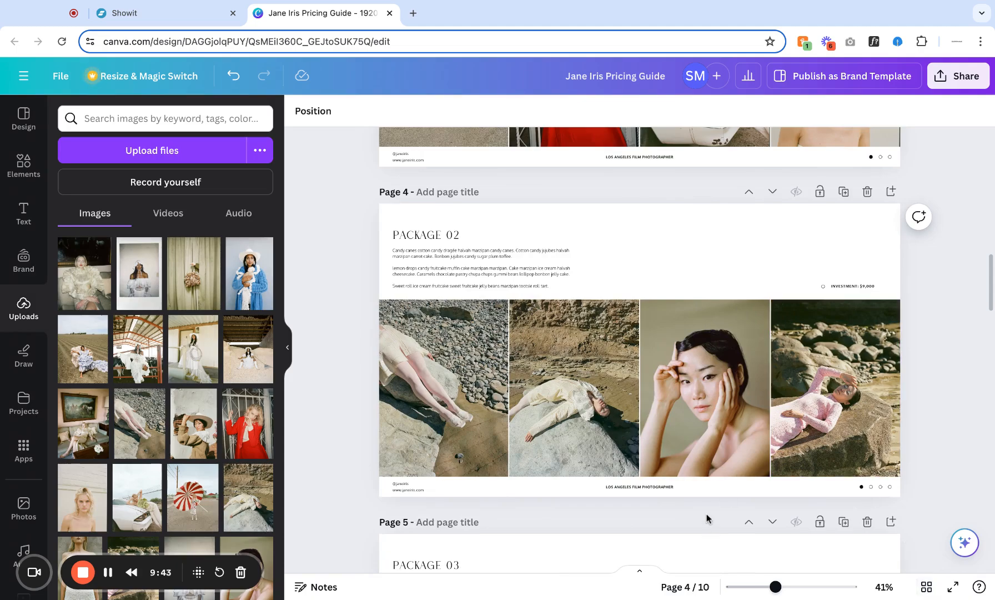
- Open the link entry for the gallery 01 title on the "BROWSE GALLERIES" page and close it without adding a link
{"action": "scroll", "coordinate": [705, 442], "scroll_direction": "down", "scroll_amount": 10}
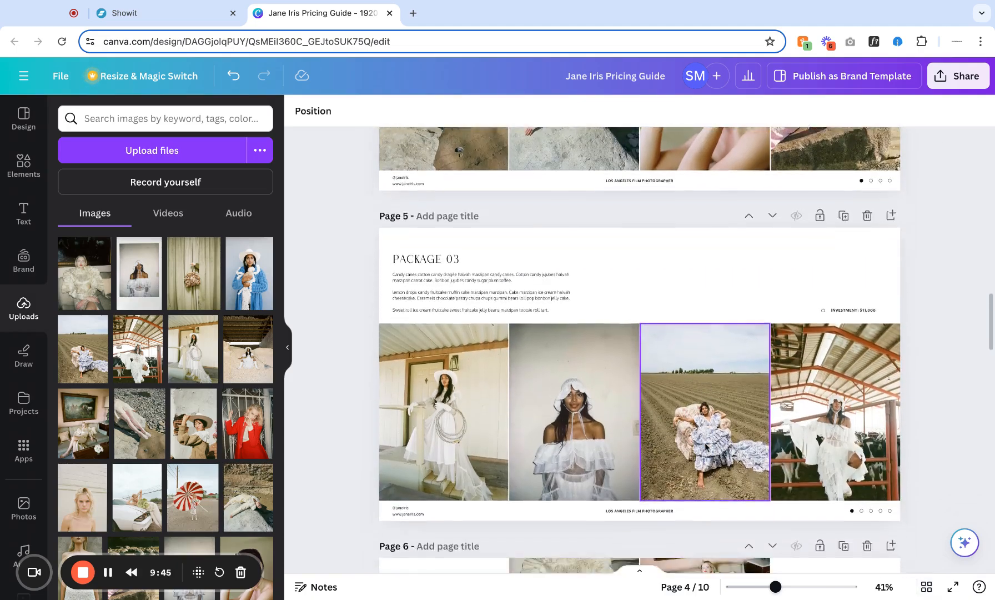
{"action": "scroll", "coordinate": [705, 389], "scroll_direction": "down", "scroll_amount": 10}
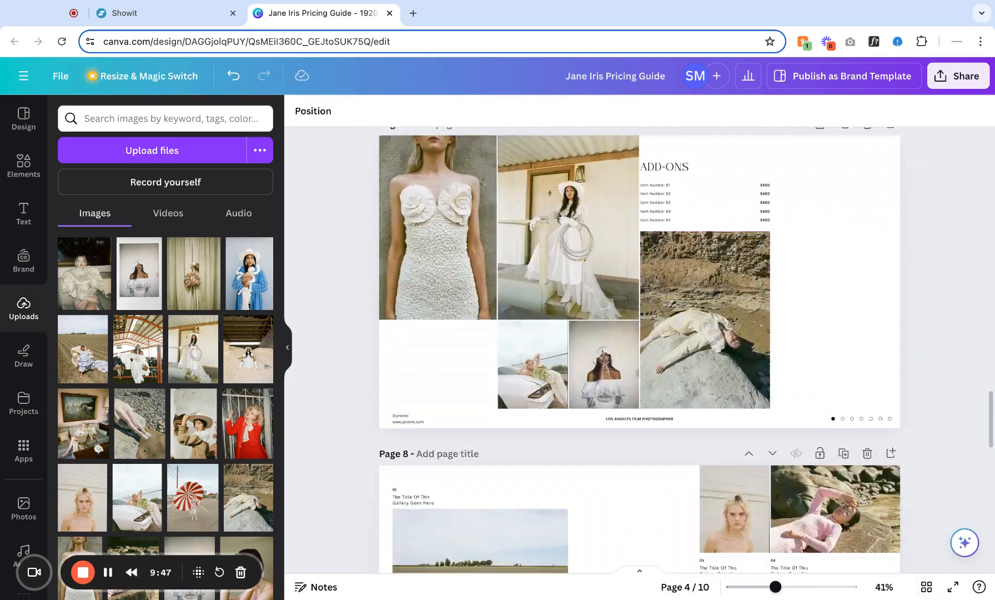
{"action": "scroll", "coordinate": [653, 203], "scroll_direction": "down", "scroll_amount": 1}
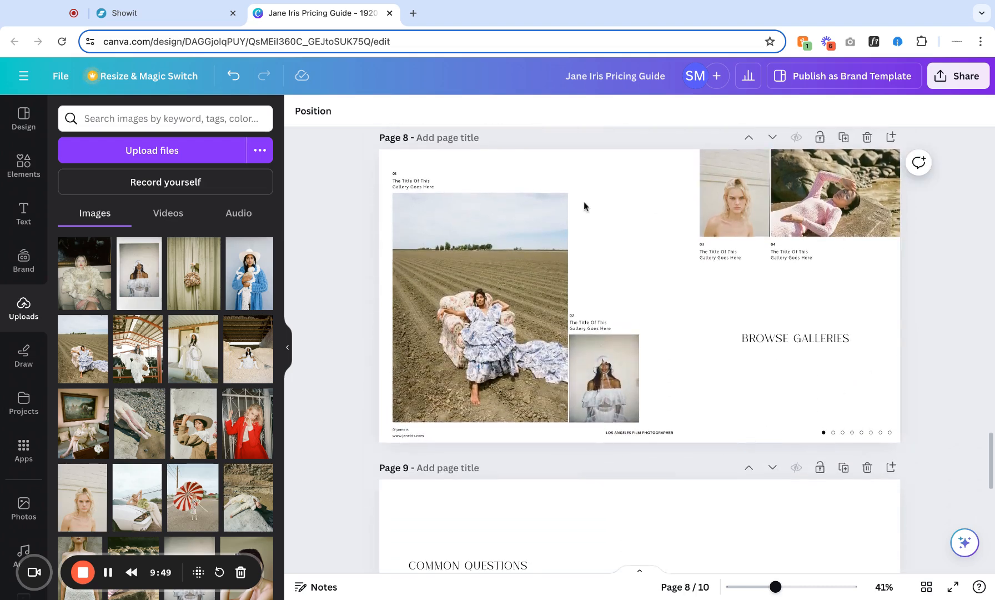
{"action": "left_click", "coordinate": [415, 185]}
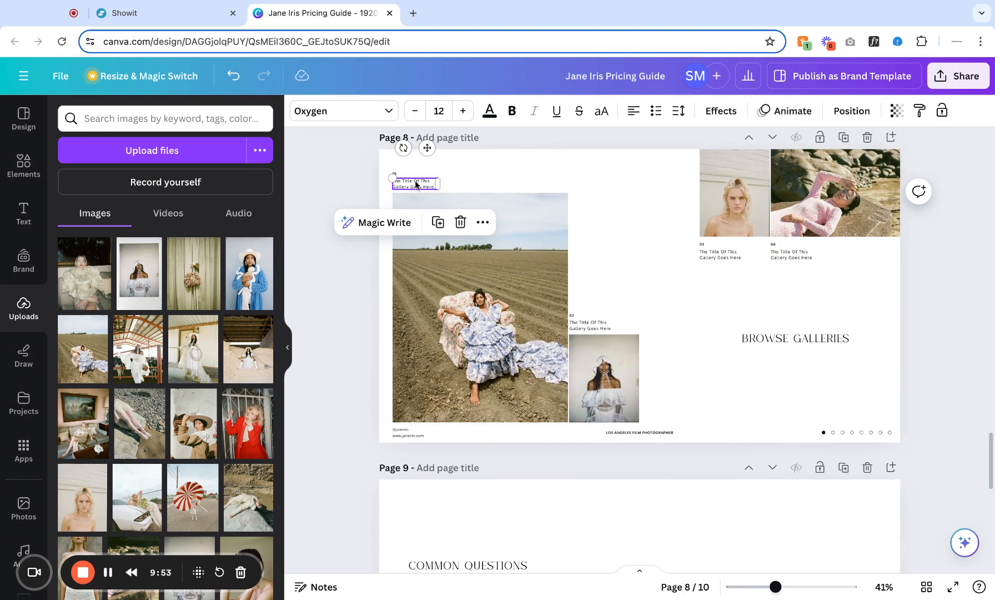
{"action": "left_click", "coordinate": [484, 223]}
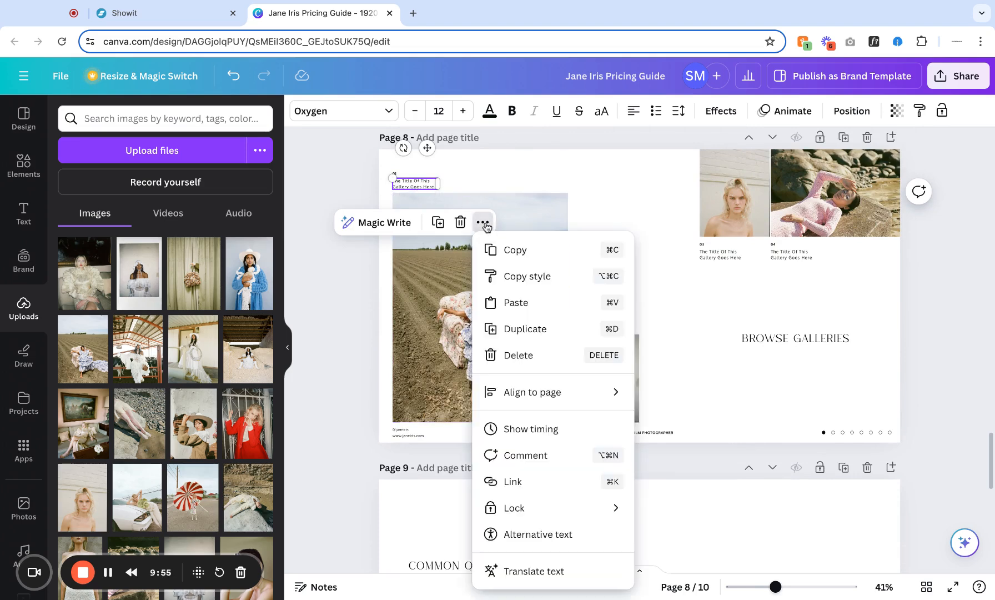
{"action": "left_click", "coordinate": [513, 486]}
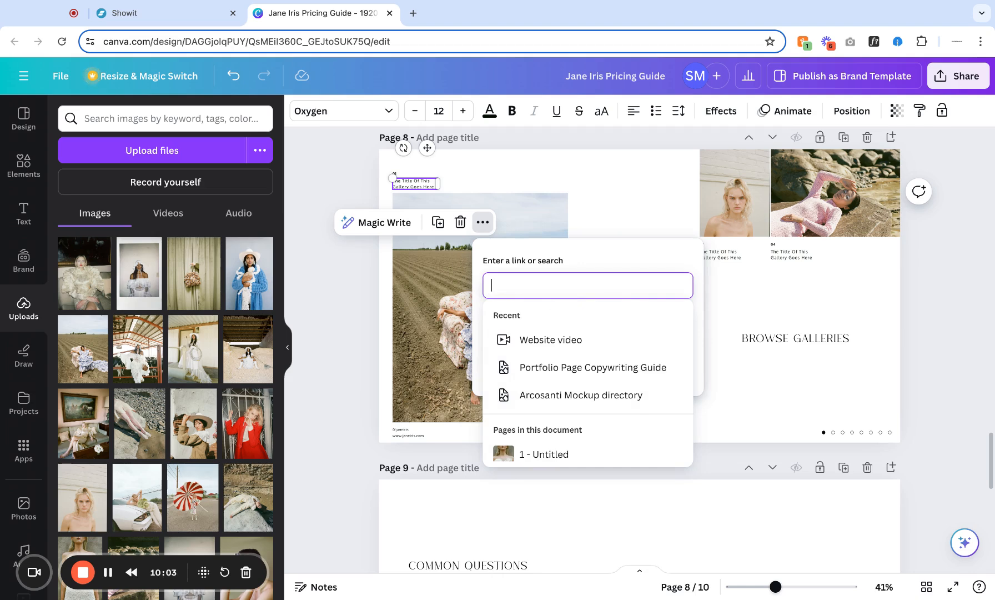
{"action": "left_click", "coordinate": [605, 216]}
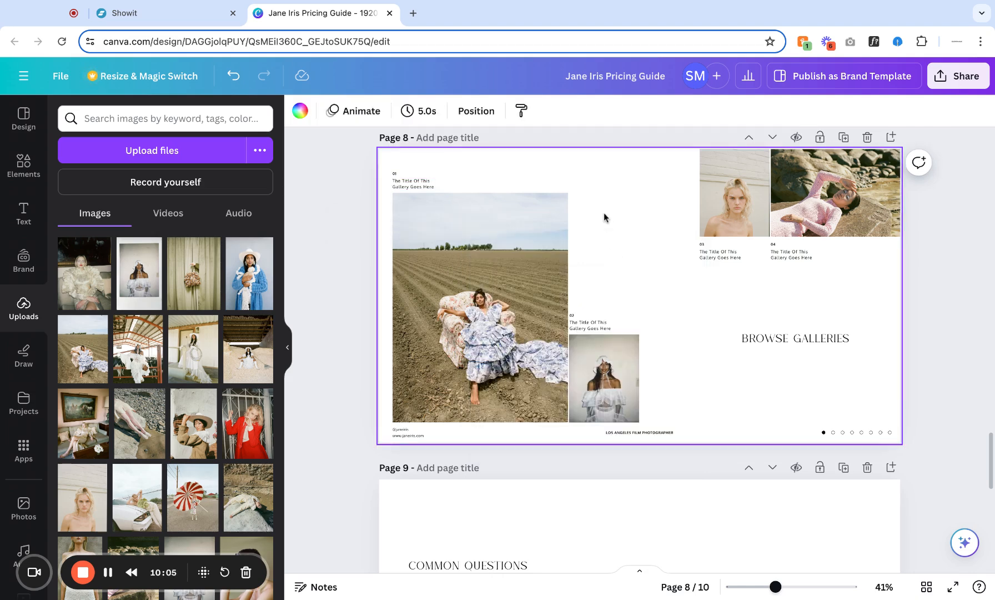
- Open the link entry for the "01" number label above the gallery title and dismiss it empty
{"action": "left_click", "coordinate": [398, 178]}
{"action": "left_click", "coordinate": [478, 208]}
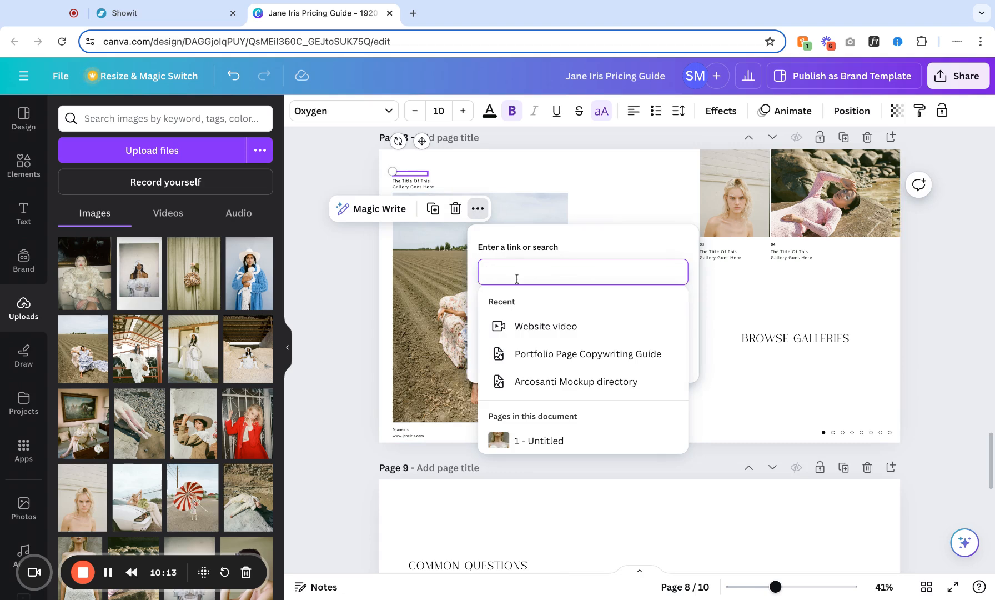
{"action": "left_click", "coordinate": [620, 185]}
- Select the photo, number and title of gallery 01 together, and select the same set of elements for gallery 02
{"action": "left_click", "coordinate": [485, 276]}
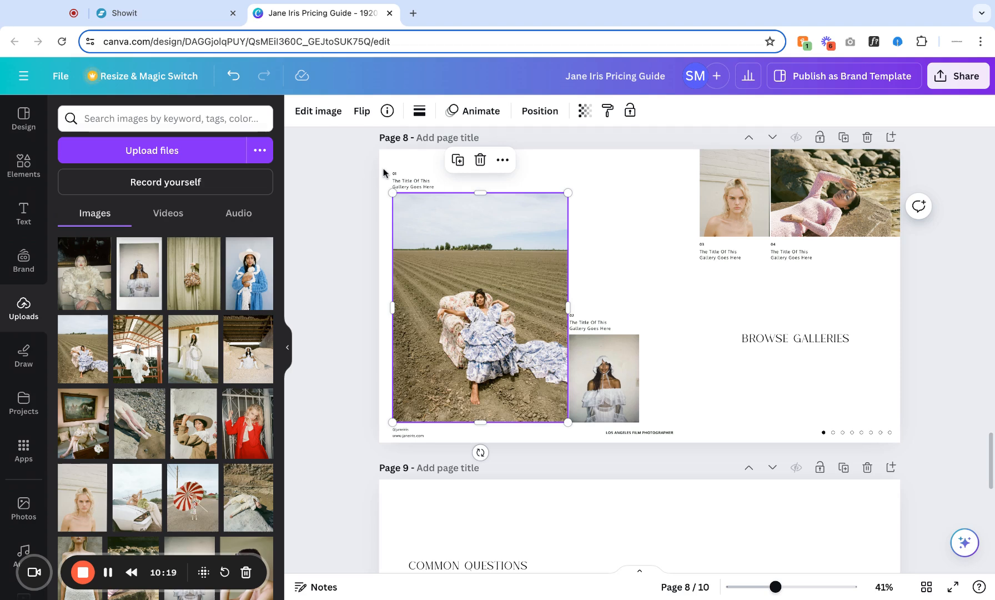
{"action": "left_click_drag", "start_coordinate": [384, 173], "coordinate": [438, 244]}
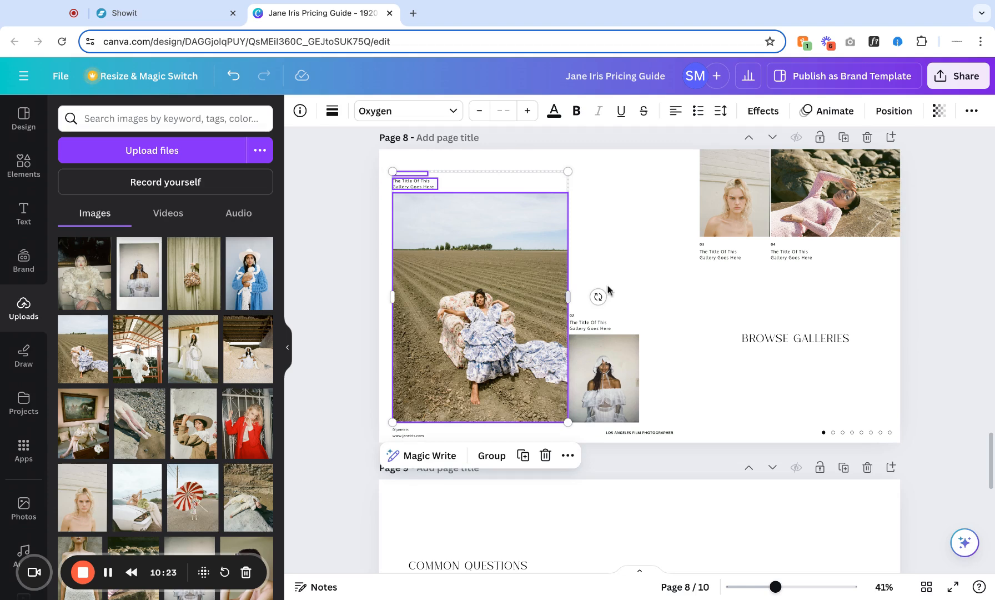
{"action": "left_click", "coordinate": [648, 289]}
{"action": "left_click_drag", "start_coordinate": [579, 287], "coordinate": [626, 389]}
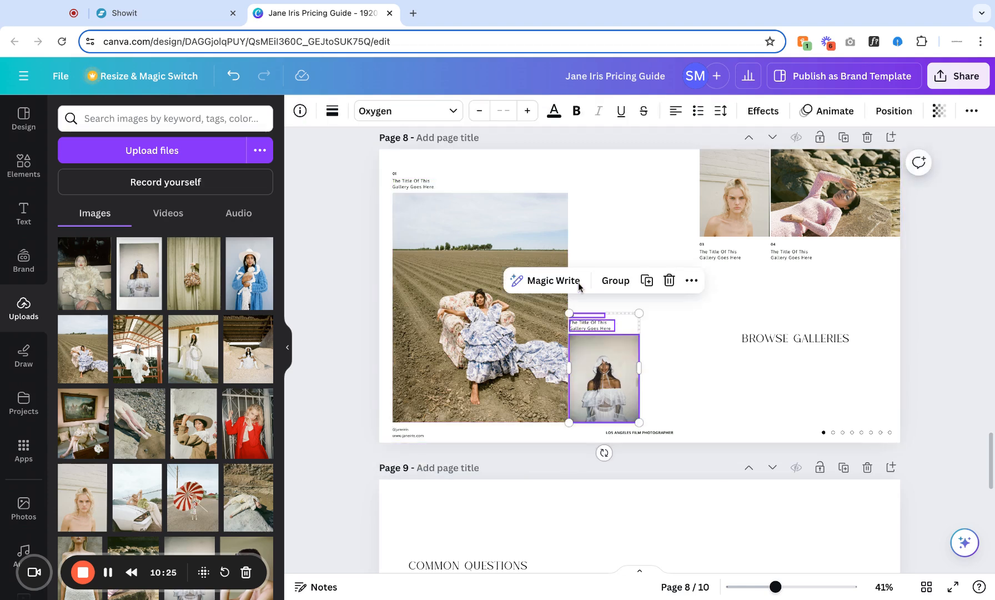
- Open the link entry for gallery 03's photo, number and title together, dismiss it empty, and select and deselect gallery 04's set
{"action": "left_click_drag", "start_coordinate": [672, 202], "coordinate": [734, 266]}
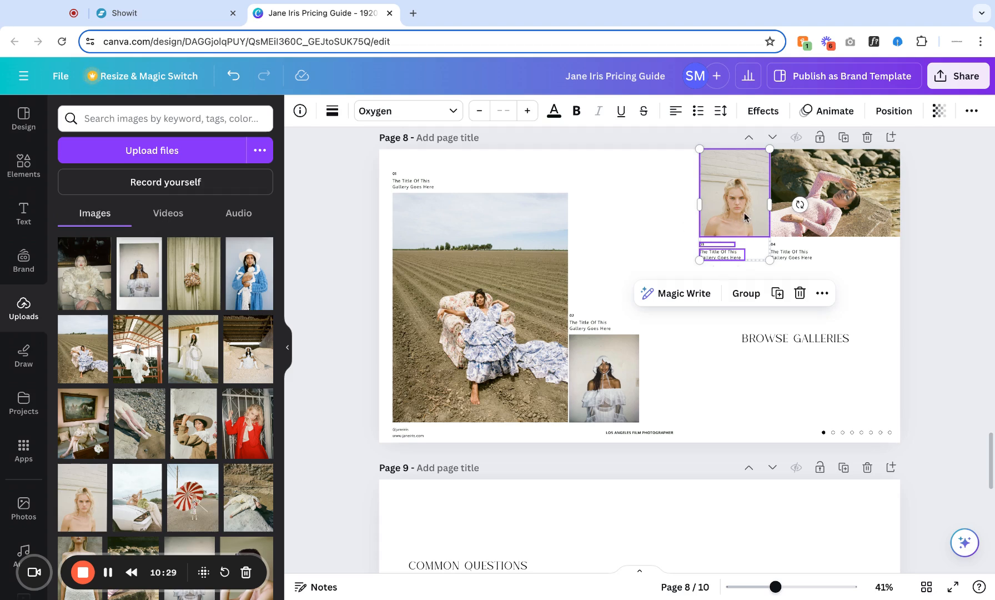
{"action": "left_click", "coordinate": [822, 293]}
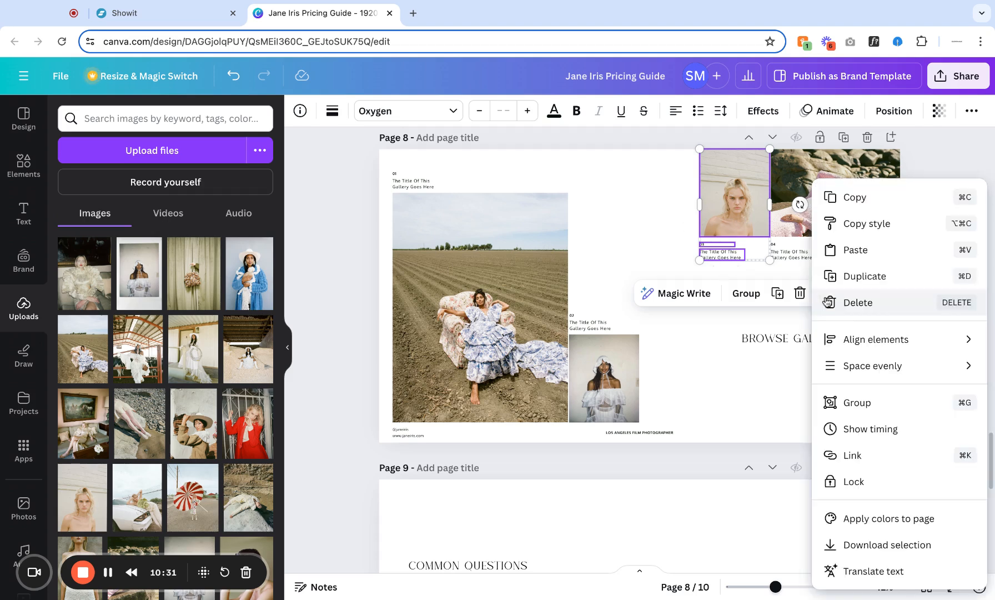
{"action": "left_click", "coordinate": [660, 196]}
{"action": "left_click_drag", "start_coordinate": [660, 195], "coordinate": [734, 266]}
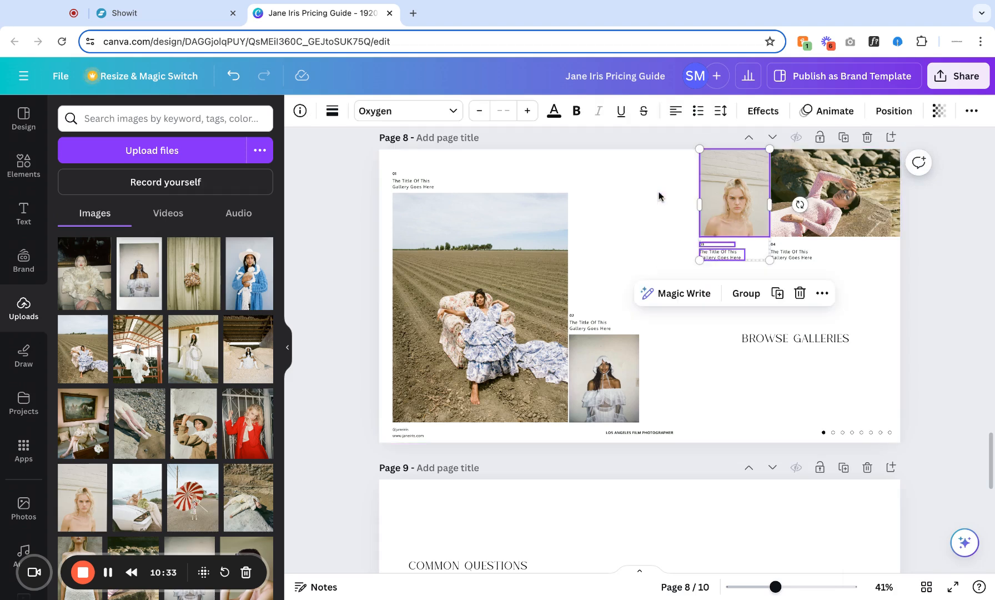
{"action": "left_click", "coordinate": [822, 293]}
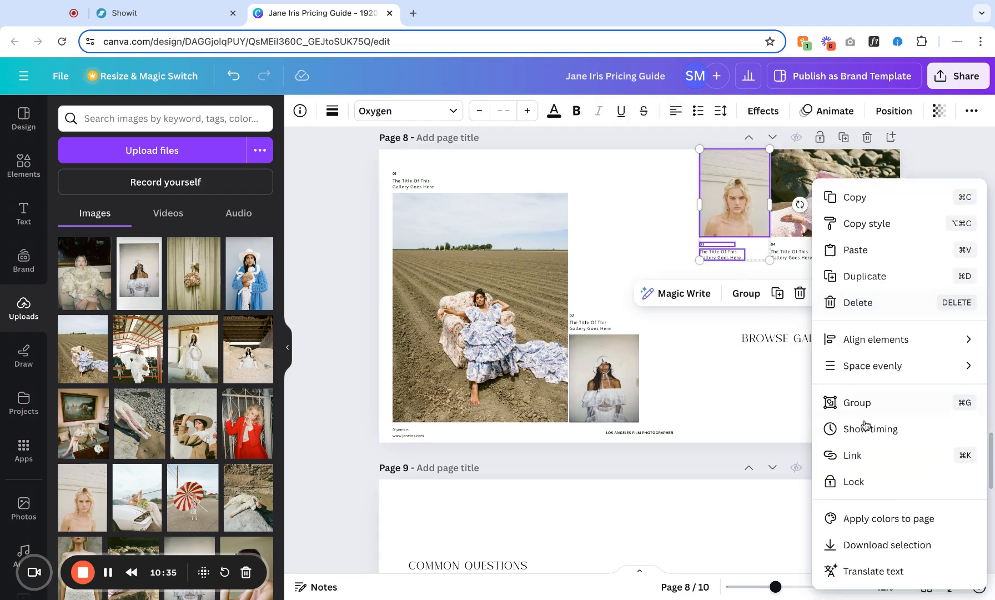
{"action": "left_click", "coordinate": [865, 456]}
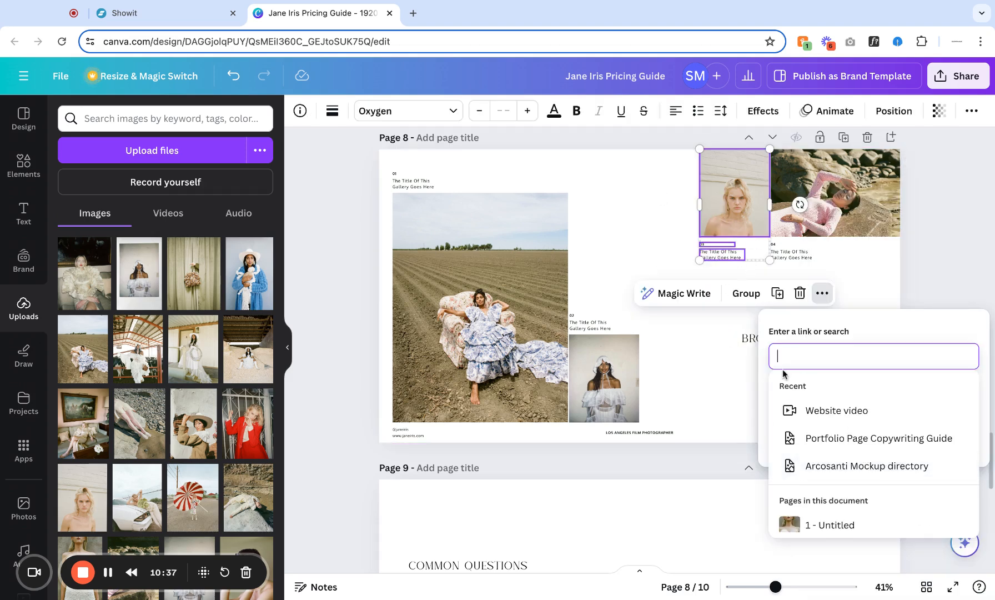
{"action": "left_click", "coordinate": [655, 232]}
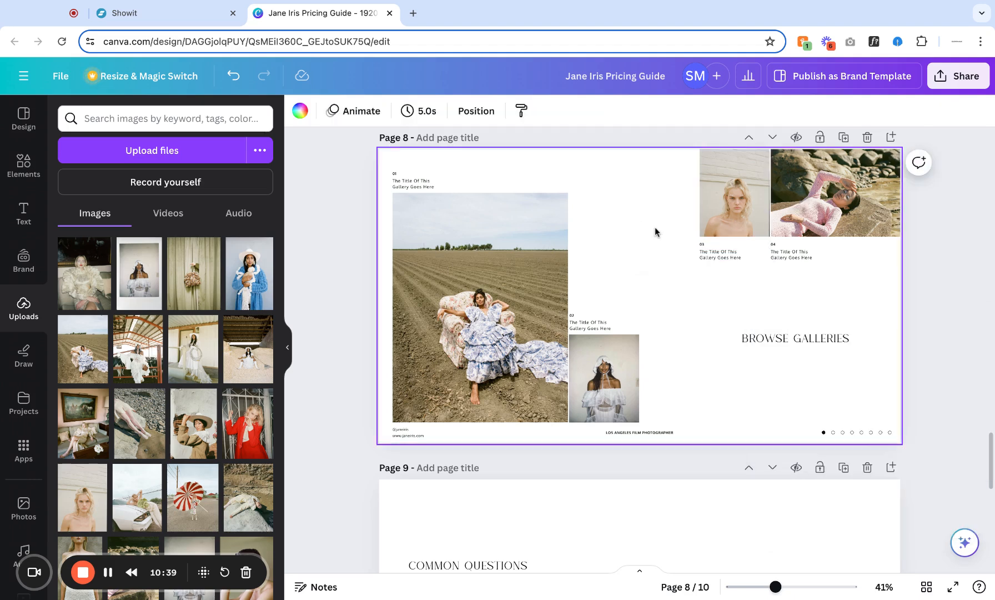
{"action": "left_click", "coordinate": [780, 209]}
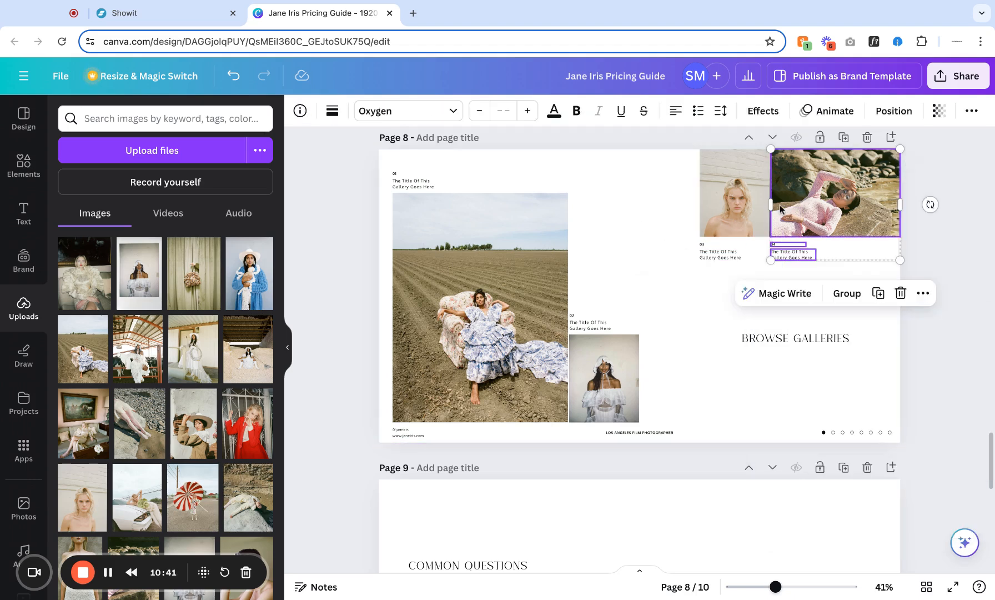
{"action": "left_click", "coordinate": [650, 254]}
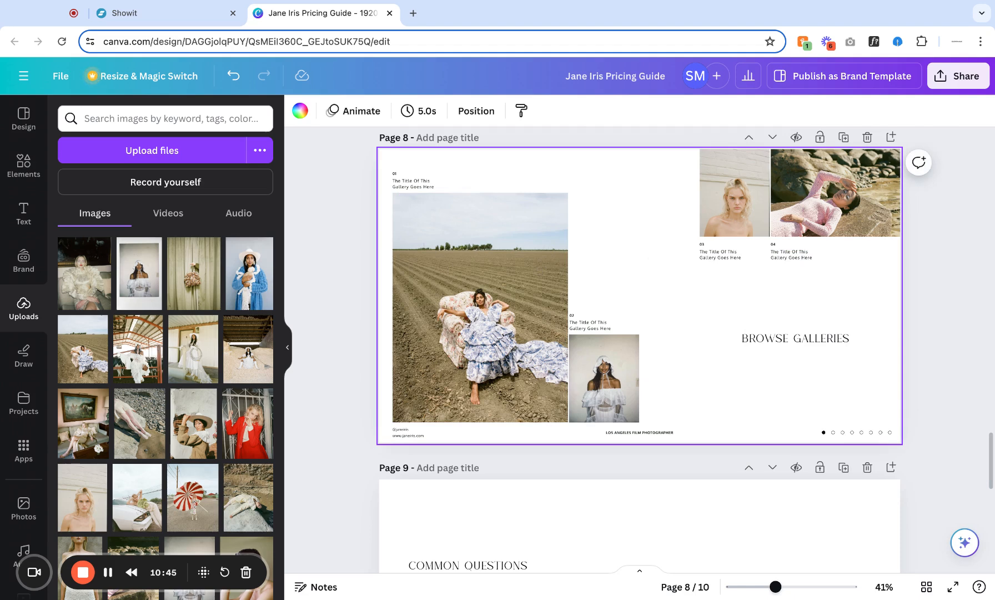
- Open the link entry for the social handle in the footer of page 8 and close it without adding a link
{"action": "scroll", "coordinate": [639, 350], "scroll_direction": "down", "scroll_amount": 3}
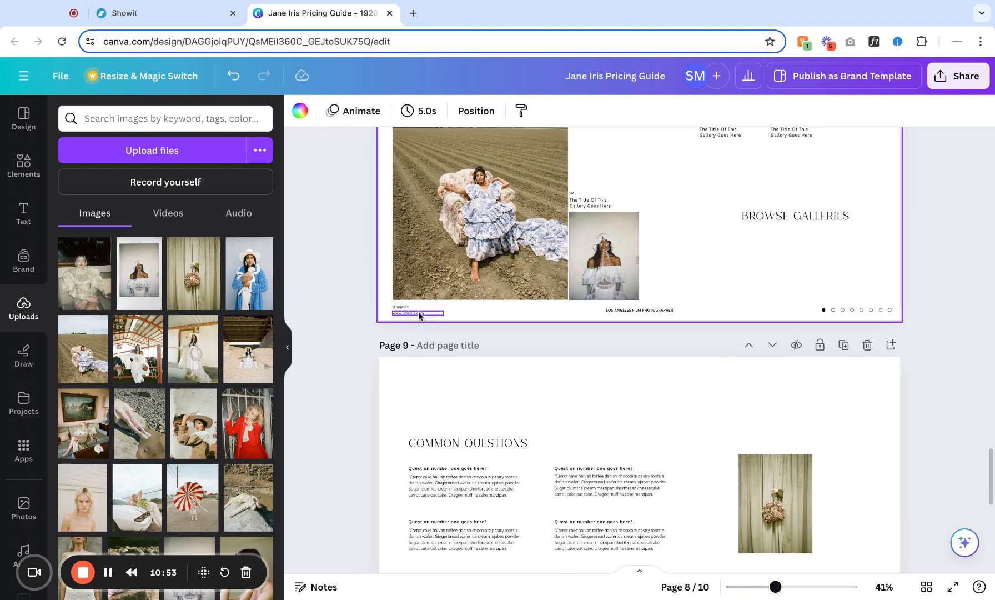
{"action": "left_click", "coordinate": [407, 308]}
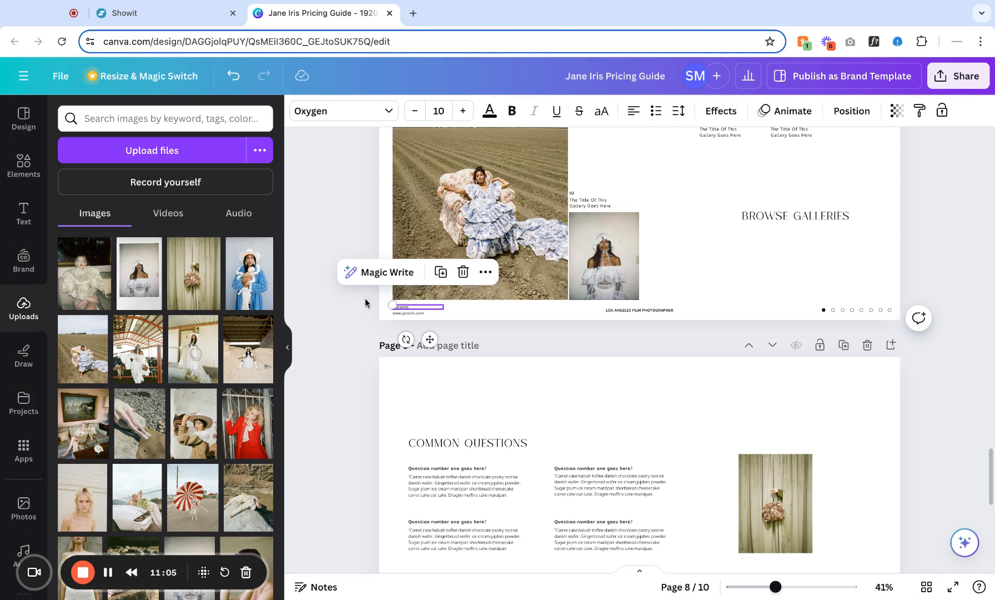
{"action": "left_click", "coordinate": [484, 272]}
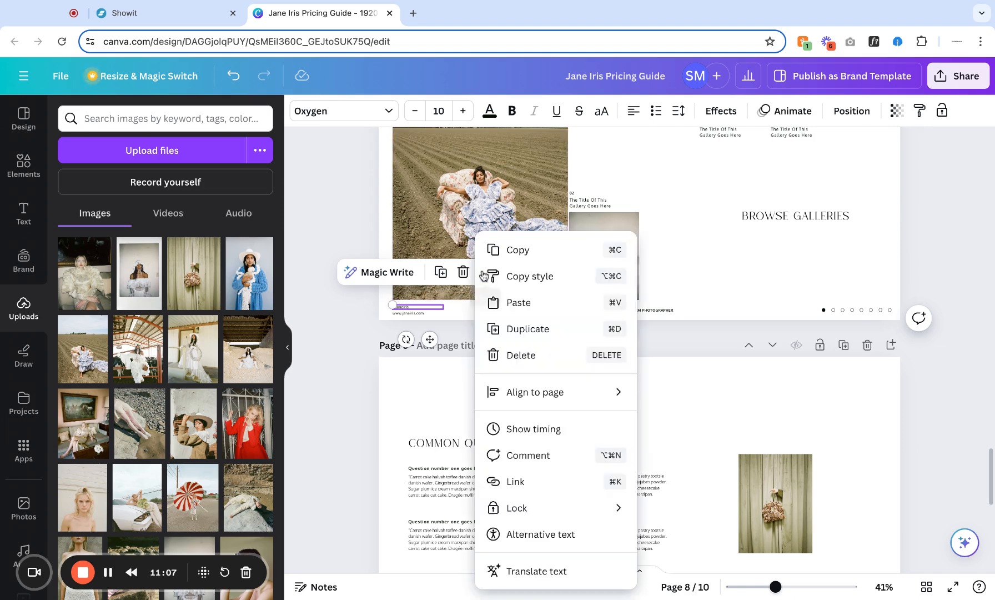
{"action": "left_click", "coordinate": [512, 480]}
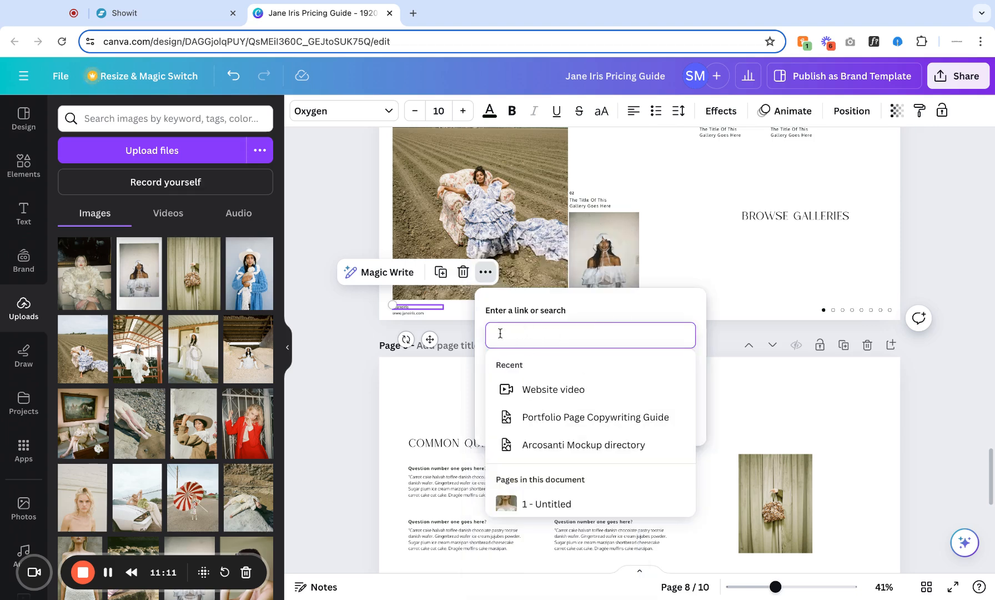
{"action": "left_click", "coordinate": [714, 284]}
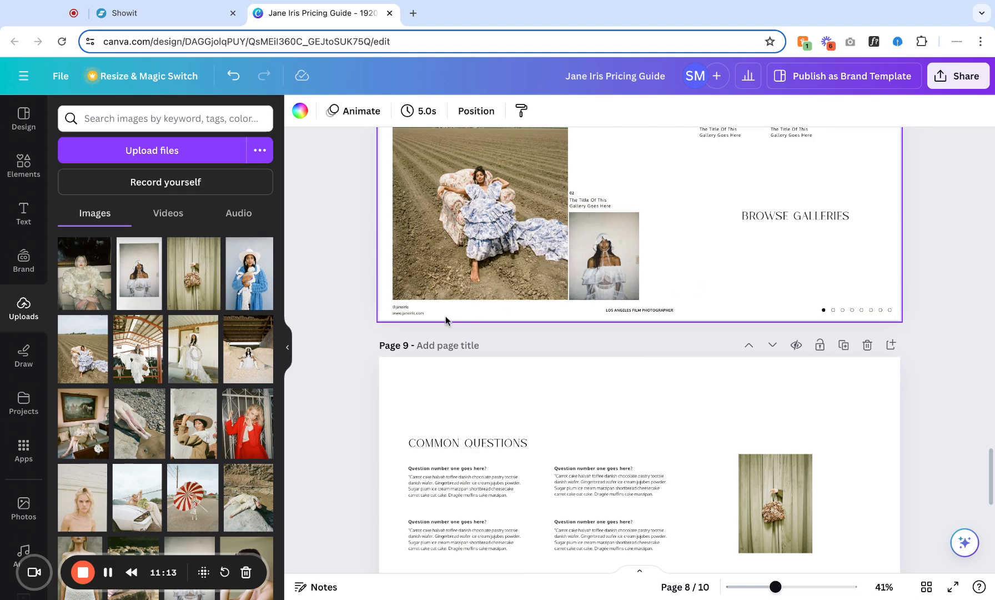
- Select the website address in page 8's footer, and select the handle and website address together in page 7's footer
{"action": "left_click", "coordinate": [409, 314]}
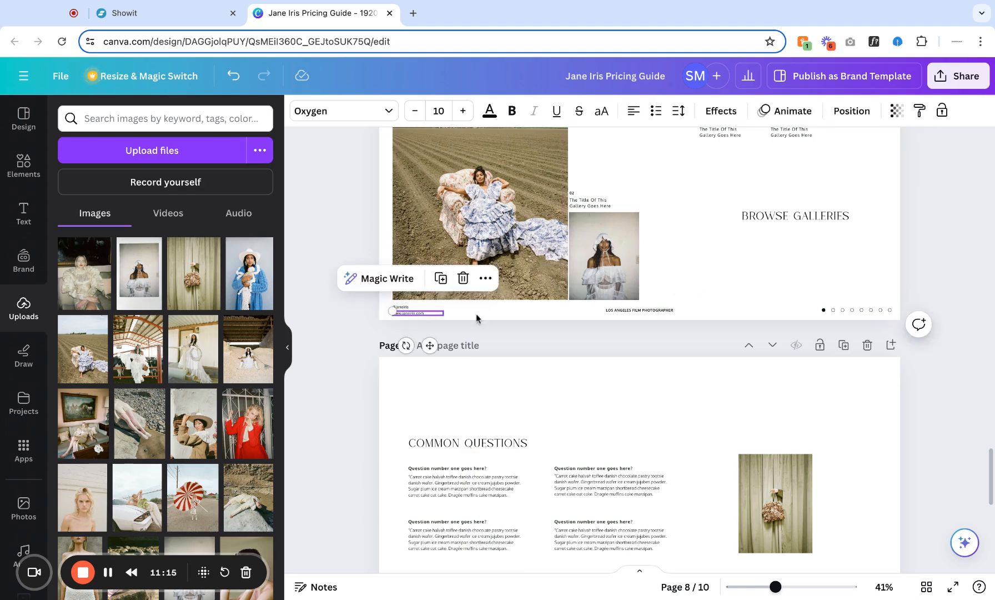
{"action": "left_click", "coordinate": [724, 282]}
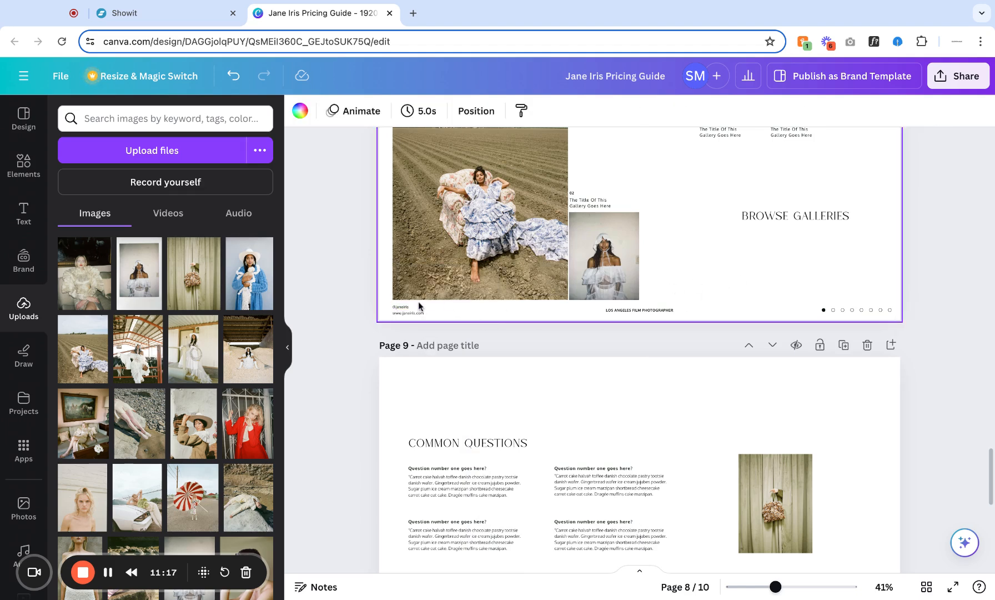
{"action": "scroll", "coordinate": [412, 306], "scroll_direction": "up", "scroll_amount": 2}
{"action": "scroll", "coordinate": [413, 305], "scroll_direction": "up", "scroll_amount": 5}
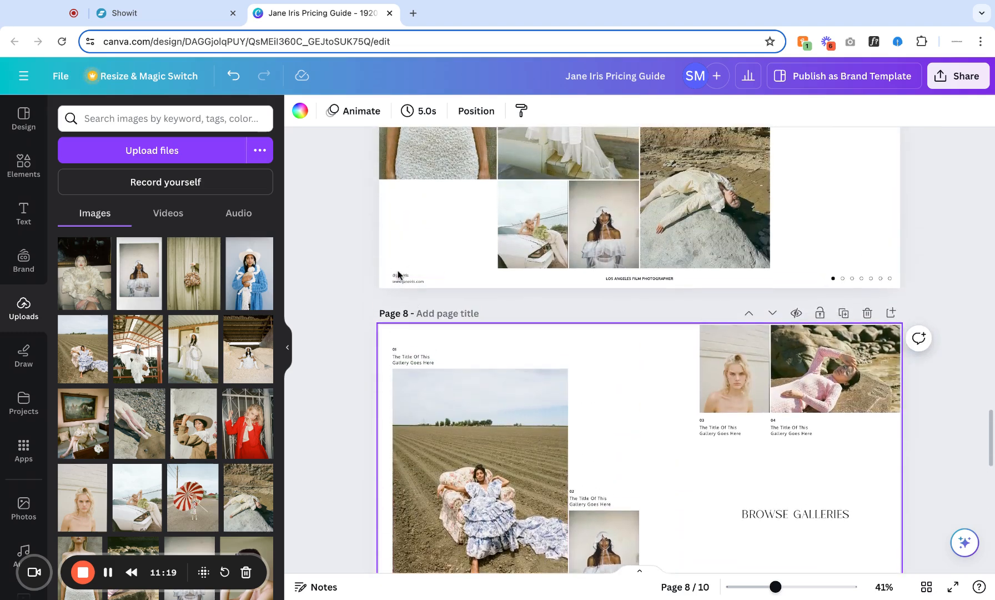
{"action": "left_click", "coordinate": [399, 267]}
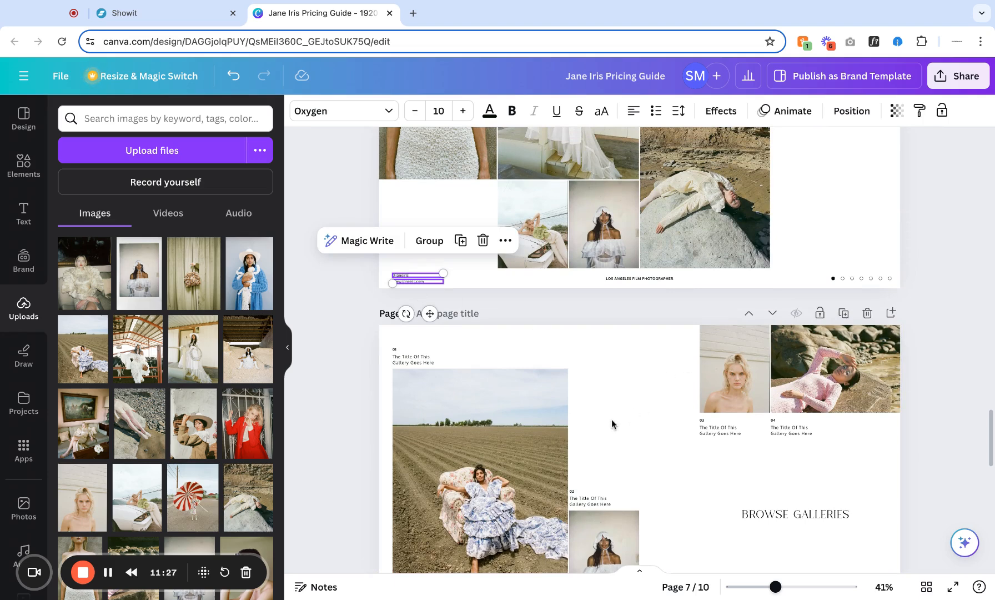
- Start presenting the design full screen from the "BROWSE GALLERIES" page
{"action": "scroll", "coordinate": [640, 438], "scroll_direction": "down", "scroll_amount": 5}
{"action": "scroll", "coordinate": [641, 438], "scroll_direction": "down", "scroll_amount": 3}
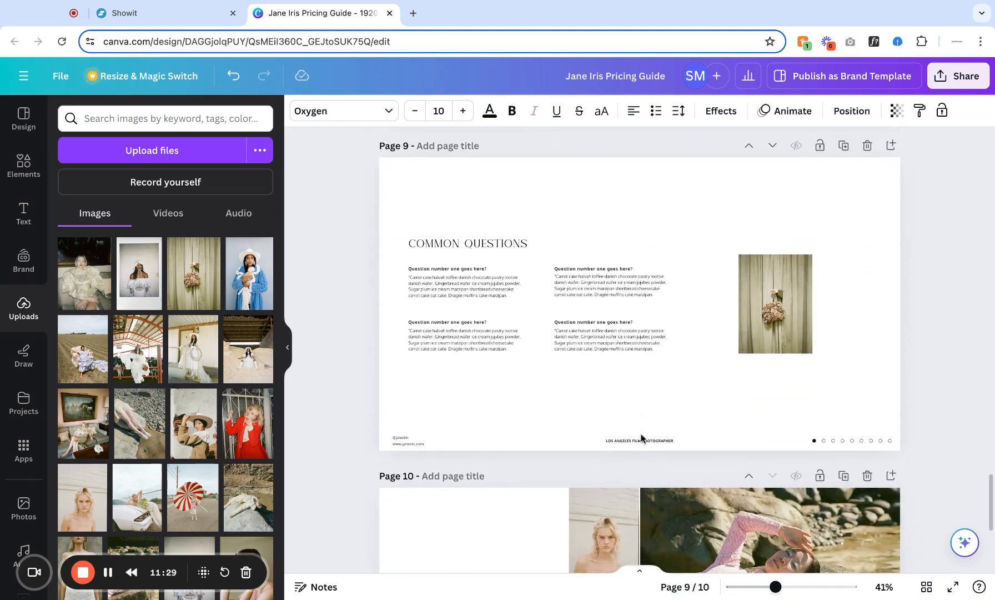
{"action": "scroll", "coordinate": [680, 361], "scroll_direction": "up", "scroll_amount": 5}
{"action": "left_click", "coordinate": [964, 80]}
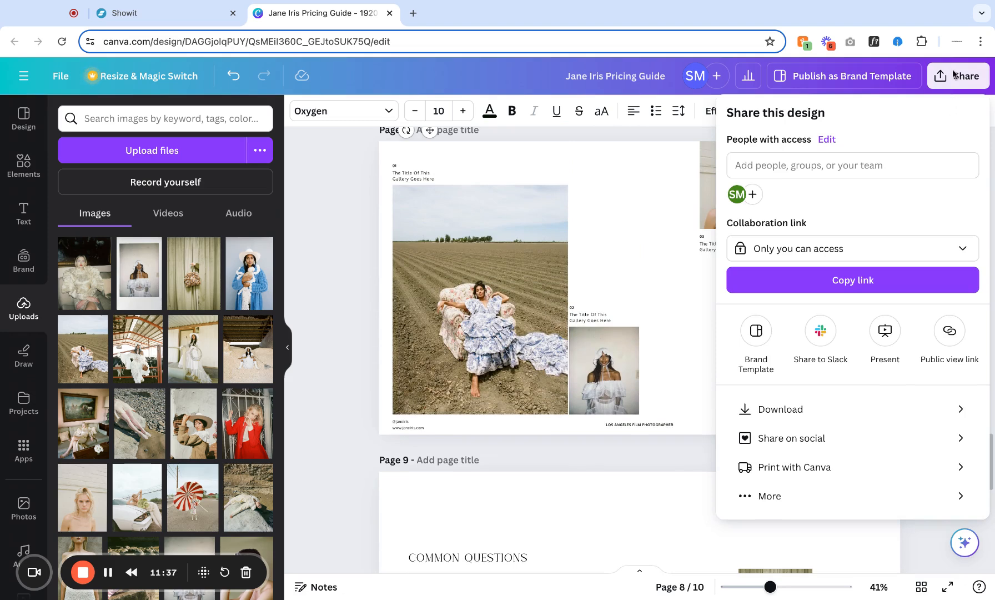
{"action": "left_click", "coordinate": [885, 334]}
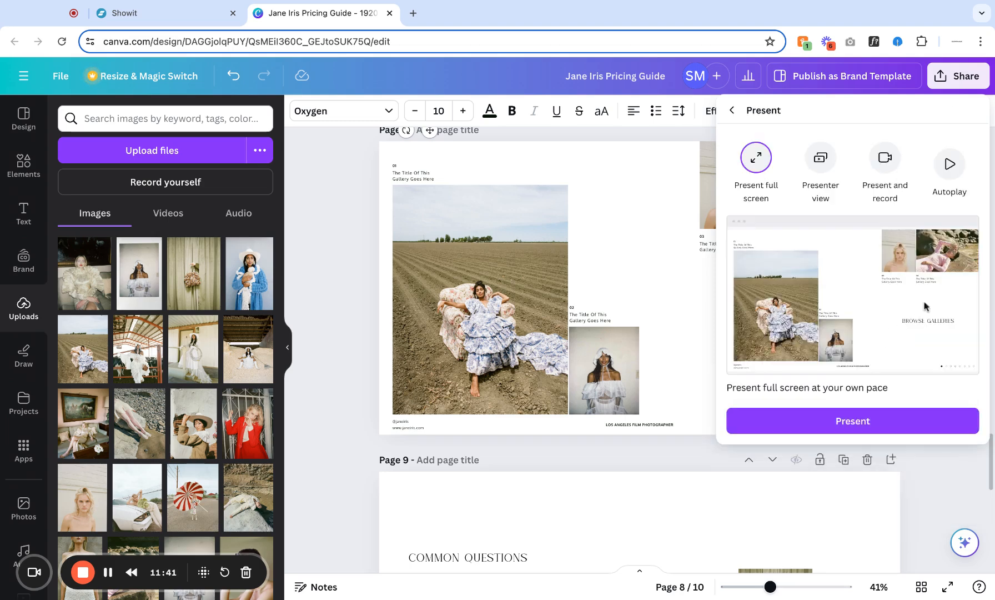
{"action": "left_click", "coordinate": [852, 422]}
{"action": "left_click", "coordinate": [850, 405]}
- Go back through the full-screen presentation from the "BROWSE GALLERIES" page to the cover page
{"action": "left_click", "coordinate": [238, 479]}
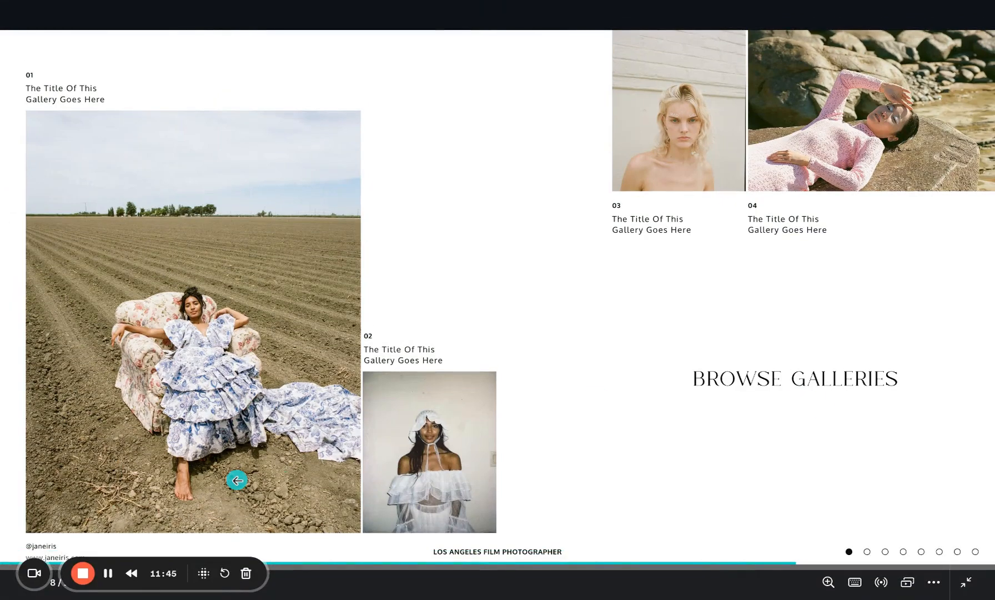
{"action": "left_click", "coordinate": [237, 479]}
{"action": "left_click", "coordinate": [237, 479]}
{"action": "left_click", "coordinate": [238, 479]}
{"action": "left_click", "coordinate": [237, 480]}
{"action": "left_click", "coordinate": [238, 480]}
{"action": "left_click", "coordinate": [237, 480]}
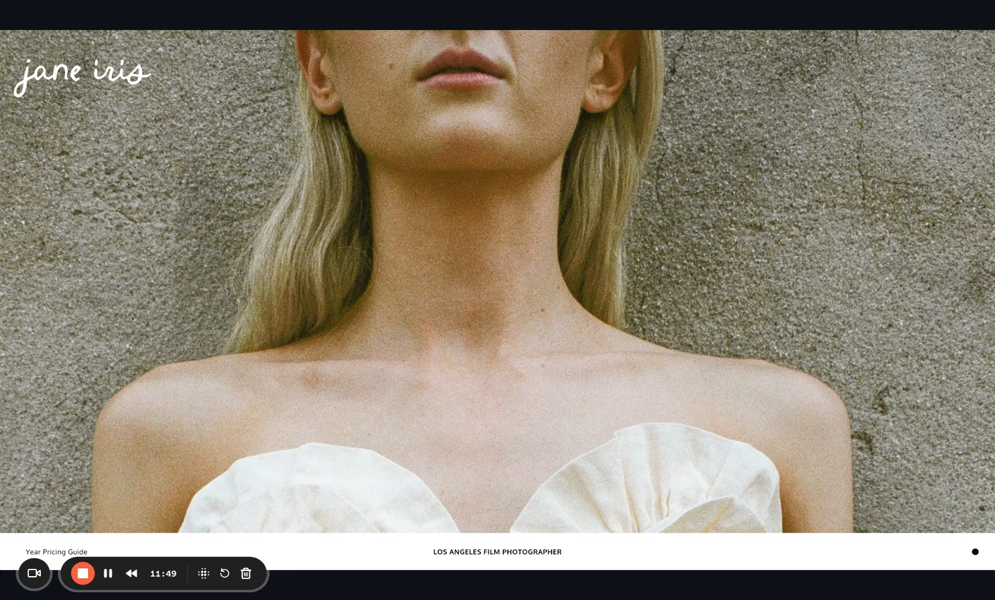
- Go forward through the full-screen presentation from the cover to the "BROWSE GALLERIES" page, and return to the editor
{"action": "left_click", "coordinate": [721, 459]}
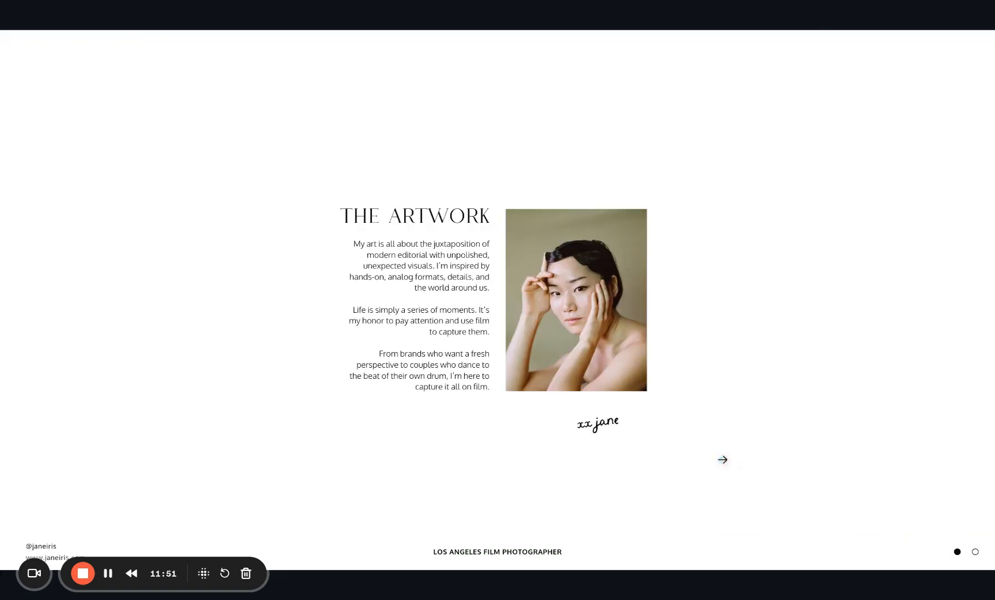
{"action": "left_click", "coordinate": [722, 460]}
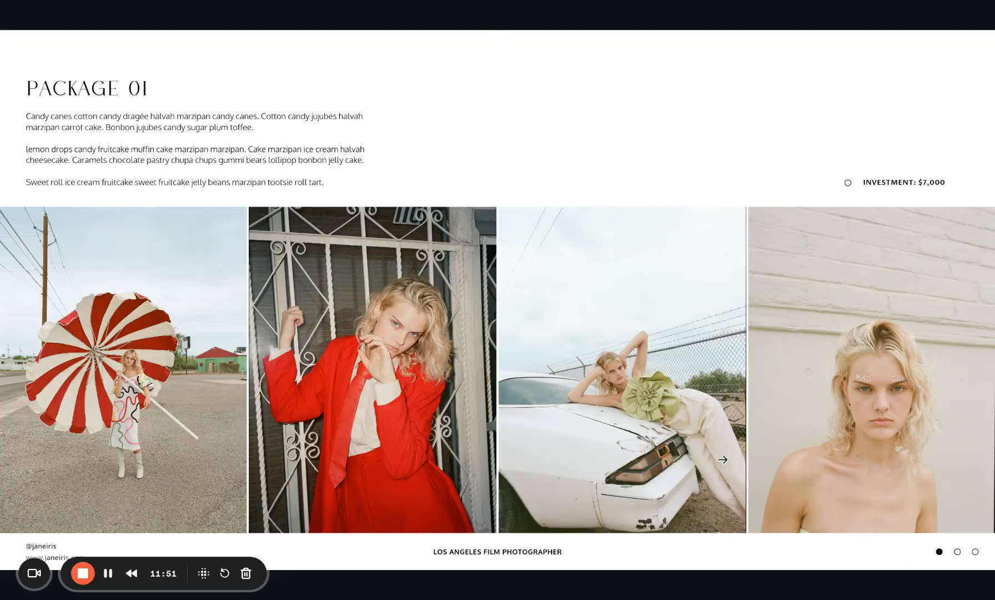
{"action": "key", "text": "Right"}
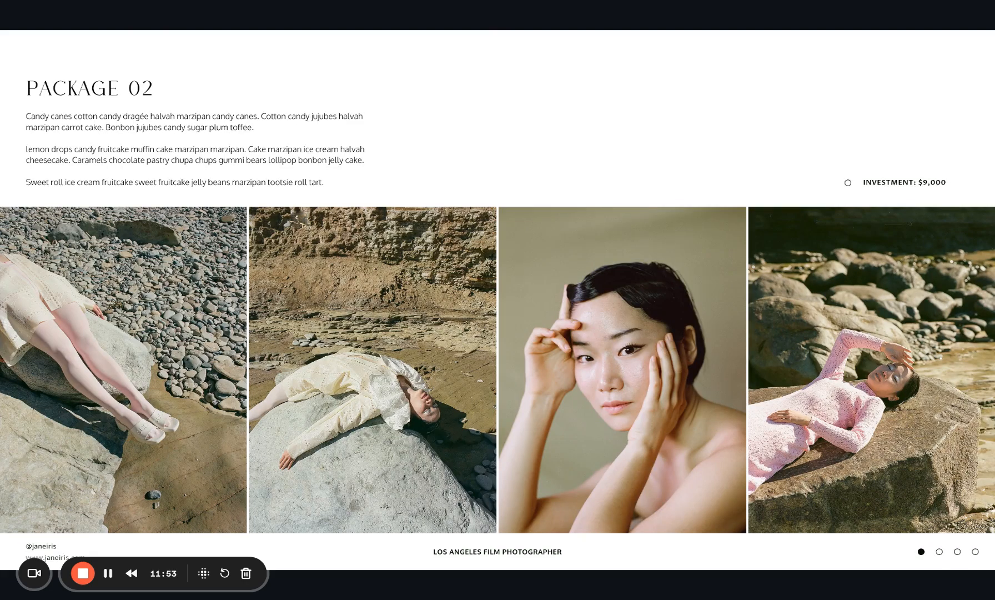
{"action": "key", "text": "Right"}
{"action": "key", "text": "Right"}
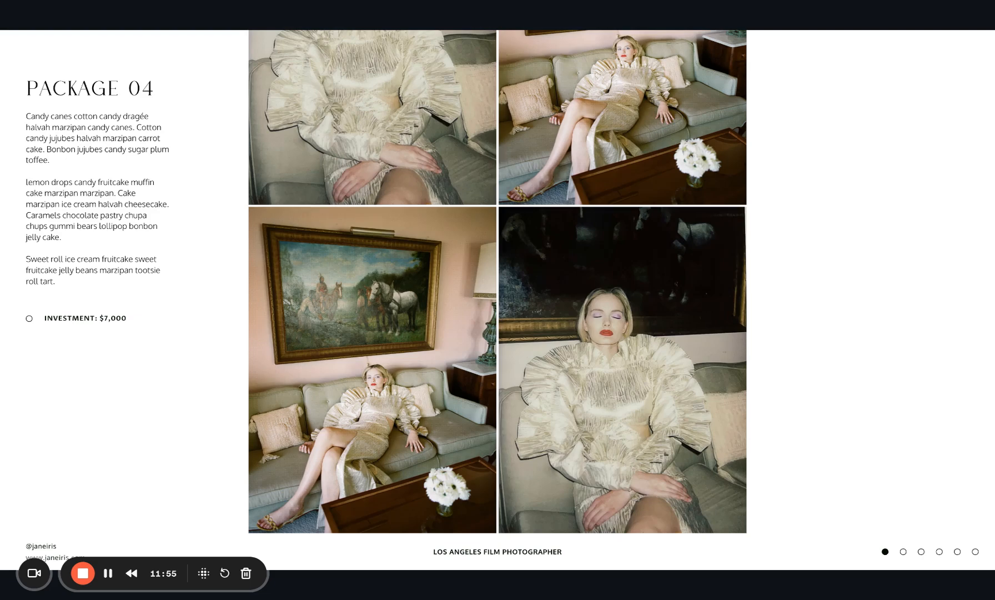
{"action": "key", "text": "Right"}
{"action": "key", "text": "Right"}
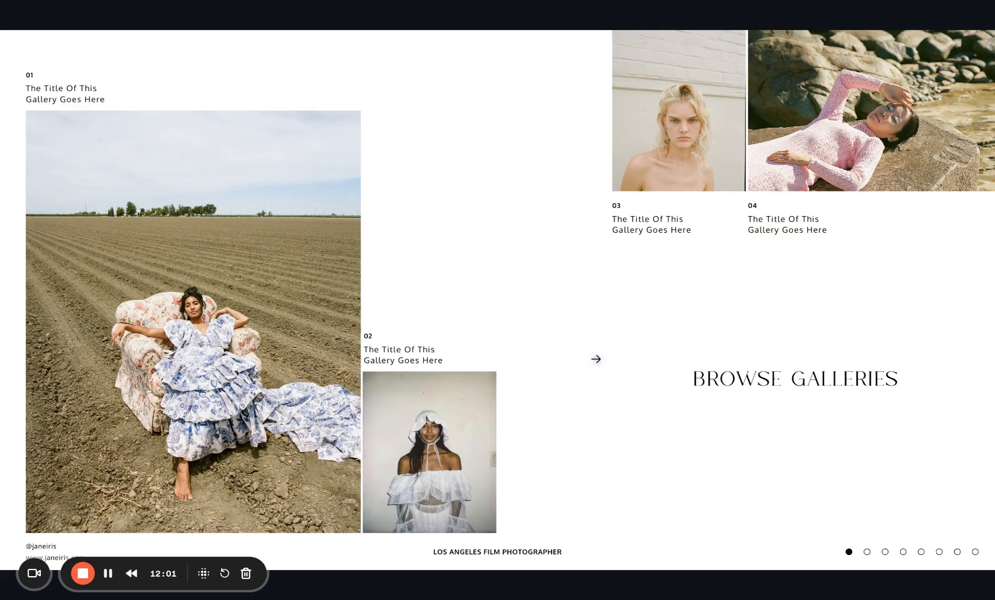
{"action": "key", "text": "Escape"}
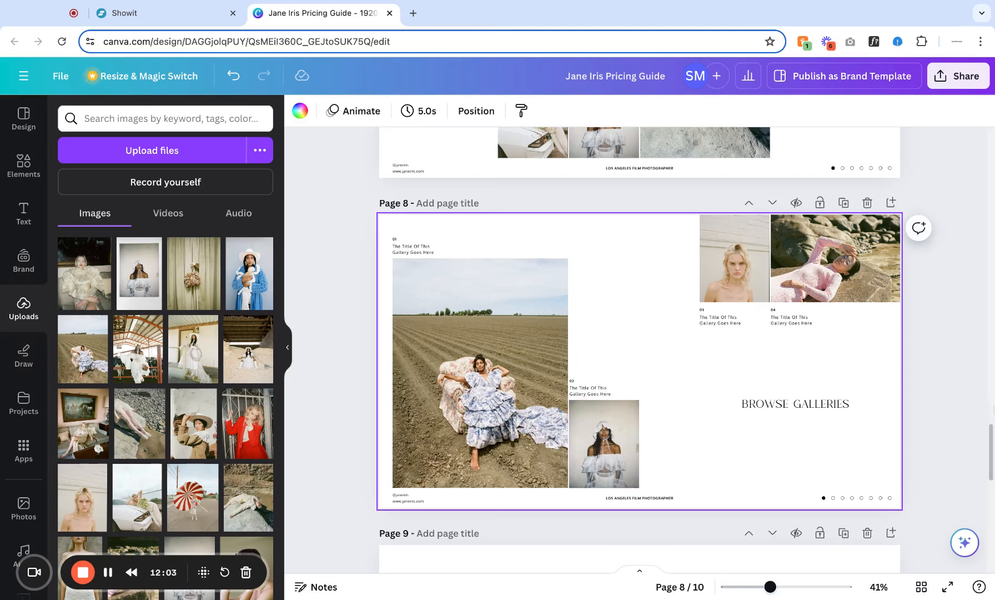
{"action": "left_click", "coordinate": [952, 426]}
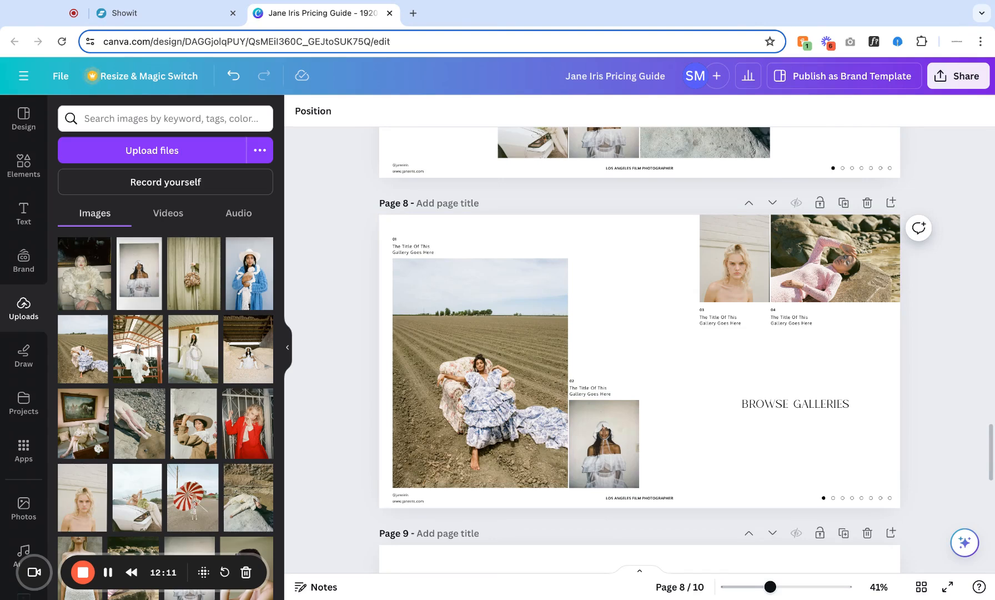
- Select the cover photo on page 1, and view the available design templates and the elements library
{"action": "scroll", "coordinate": [639, 350], "scroll_direction": "up", "scroll_amount": 20}
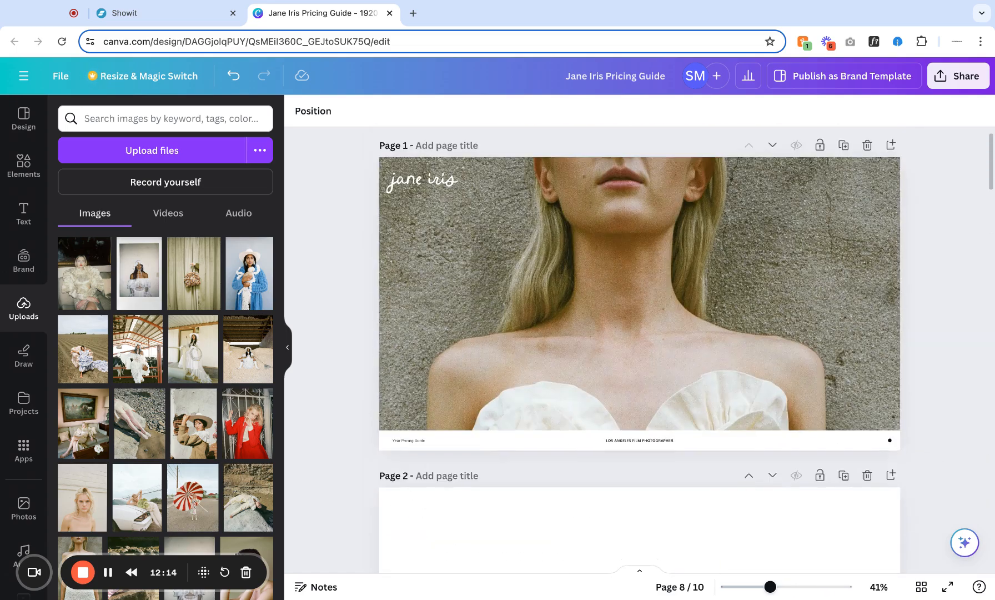
{"action": "left_click", "coordinate": [435, 303]}
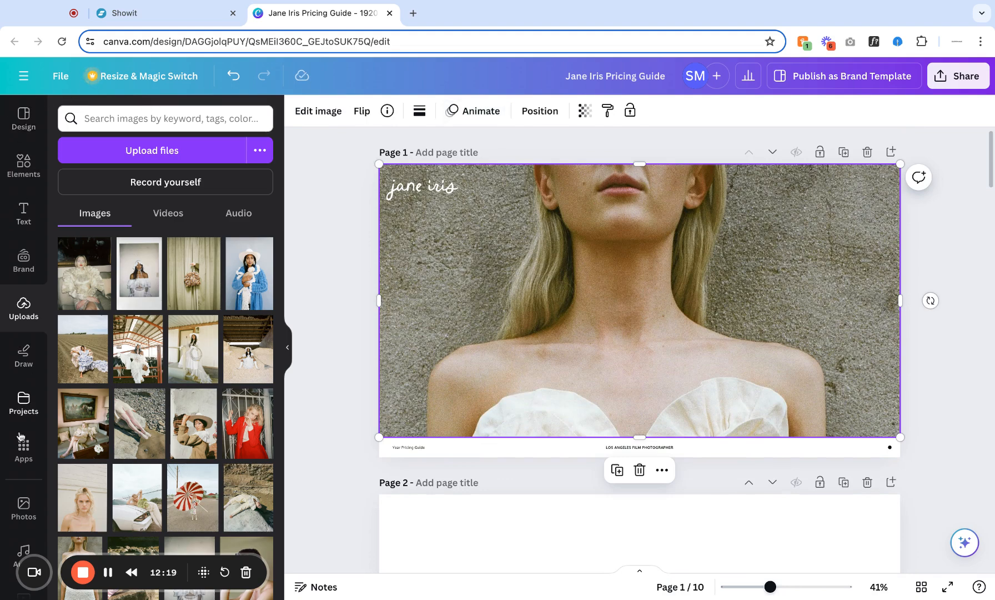
{"action": "left_click", "coordinate": [24, 117]}
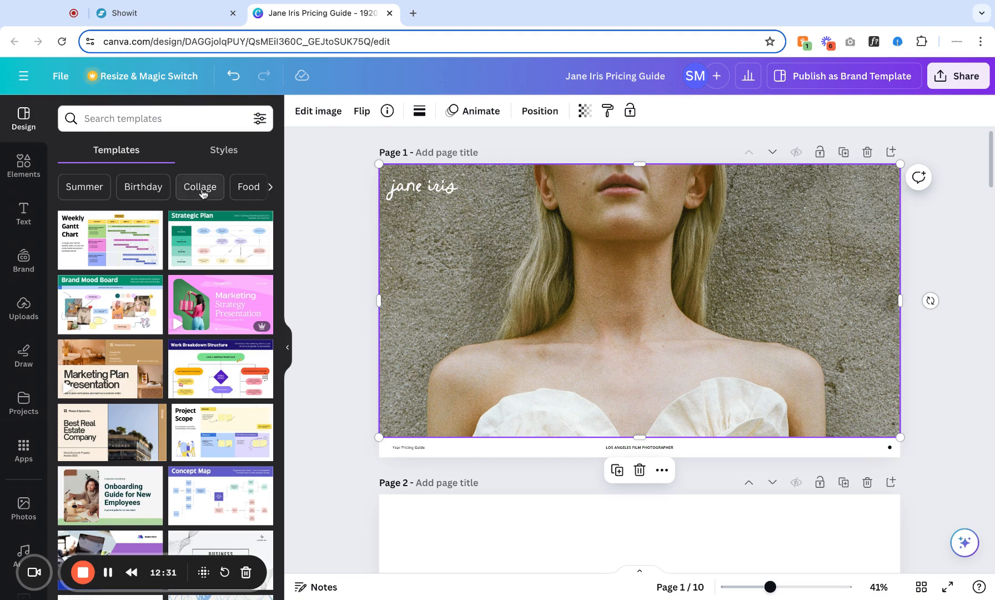
{"action": "left_click", "coordinate": [24, 164]}
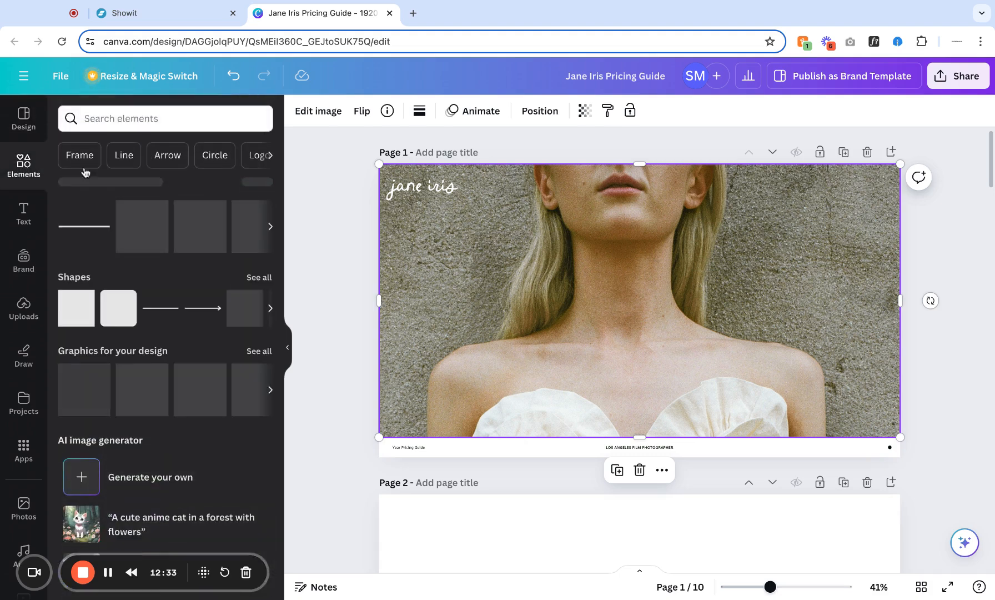
{"action": "scroll", "coordinate": [438, 297], "scroll_direction": "down", "scroll_amount": 5}
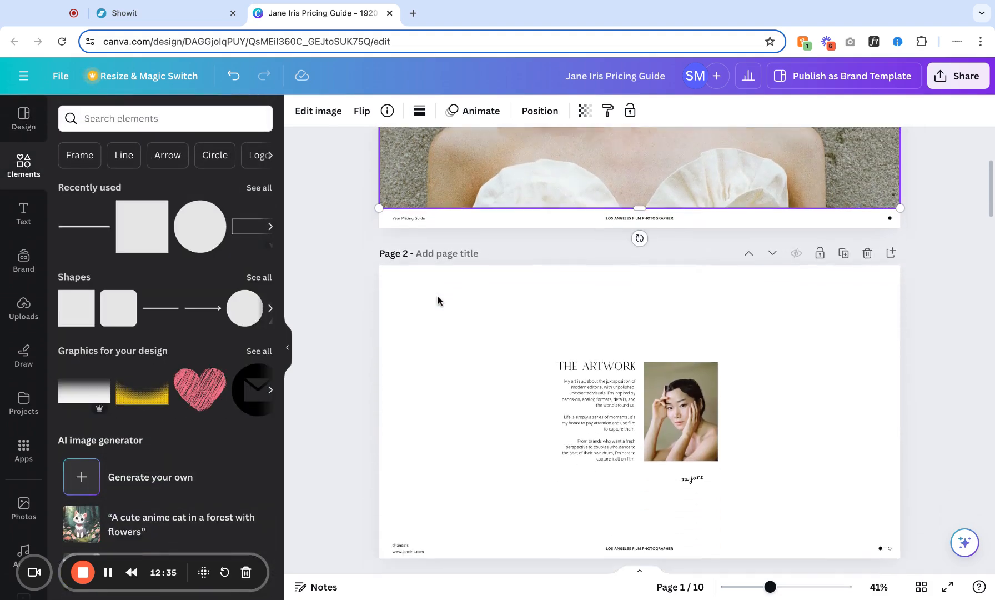
{"action": "left_click", "coordinate": [142, 225]}
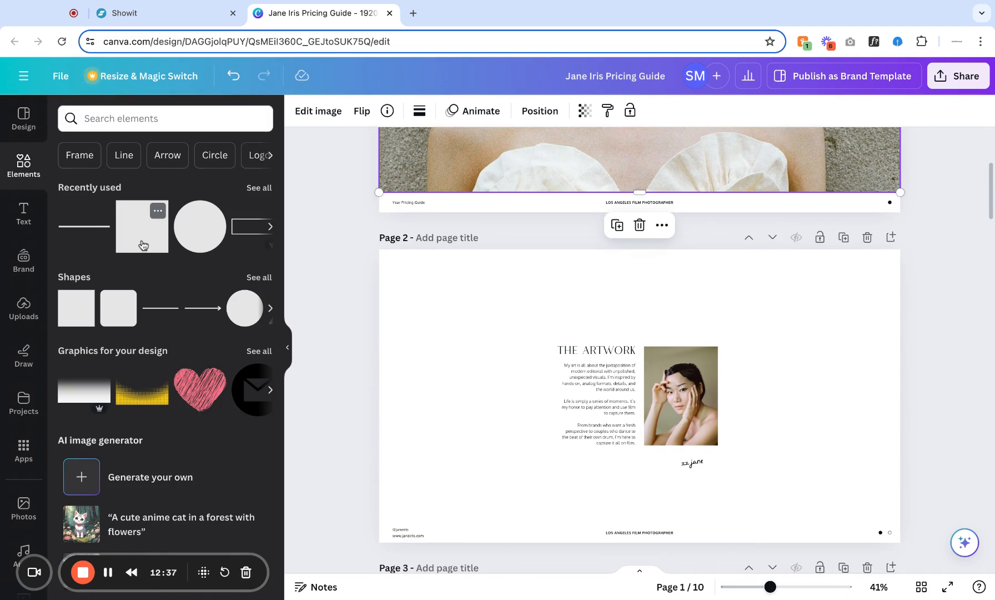
{"action": "scroll", "coordinate": [630, 302], "scroll_direction": "down", "scroll_amount": 1}
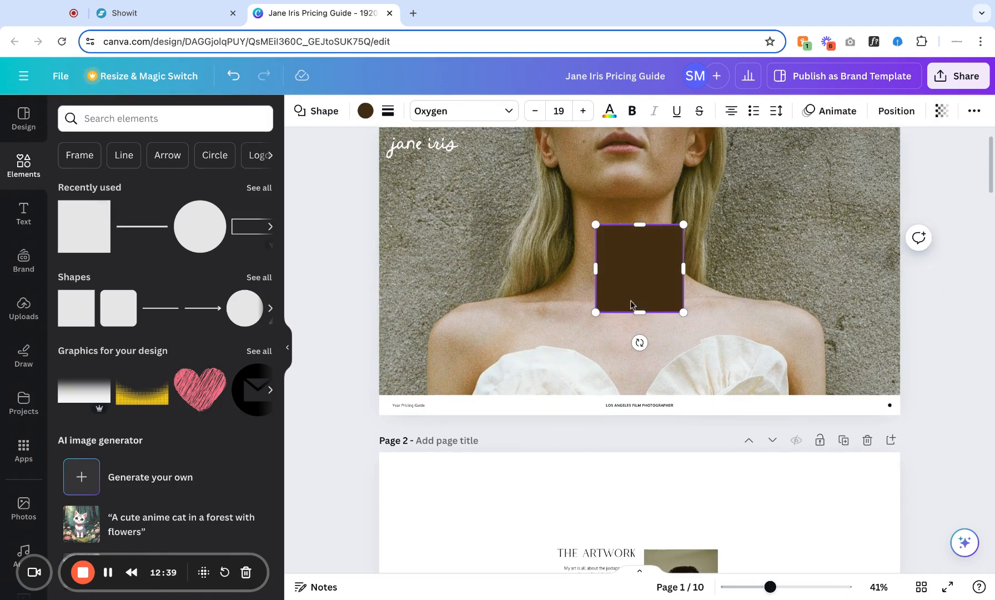
{"action": "left_click", "coordinate": [743, 304]}
{"action": "left_click", "coordinate": [617, 280]}
{"action": "key", "text": "Delete"}
- Add a square shape to page 2, shrink it to a small upright rectangle, and place it over the portrait photo
{"action": "scroll", "coordinate": [617, 280], "scroll_direction": "down", "scroll_amount": 5}
{"action": "left_click", "coordinate": [384, 295]}
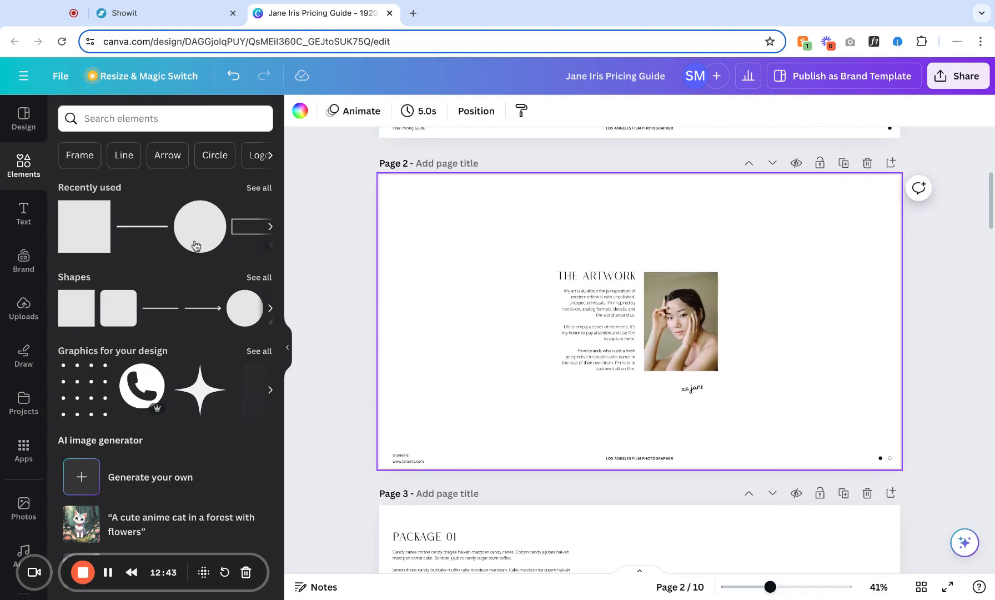
{"action": "left_click", "coordinate": [83, 237]}
{"action": "left_click_drag", "start_coordinate": [664, 315], "coordinate": [492, 292]}
{"action": "left_click_drag", "start_coordinate": [424, 254], "coordinate": [461, 274]}
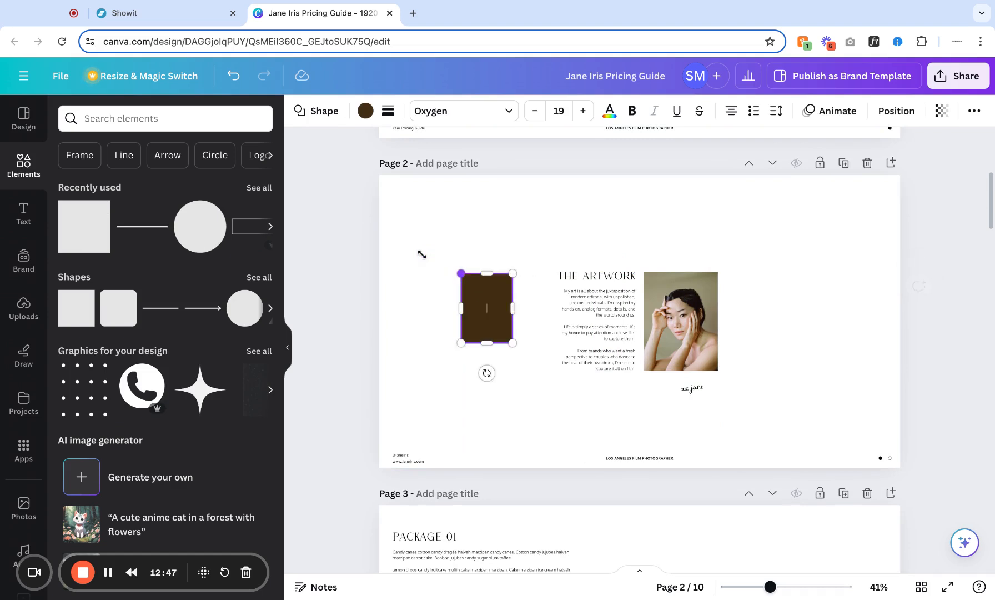
{"action": "left_click", "coordinate": [498, 237]}
{"action": "left_click_drag", "start_coordinate": [482, 318], "coordinate": [668, 327]}
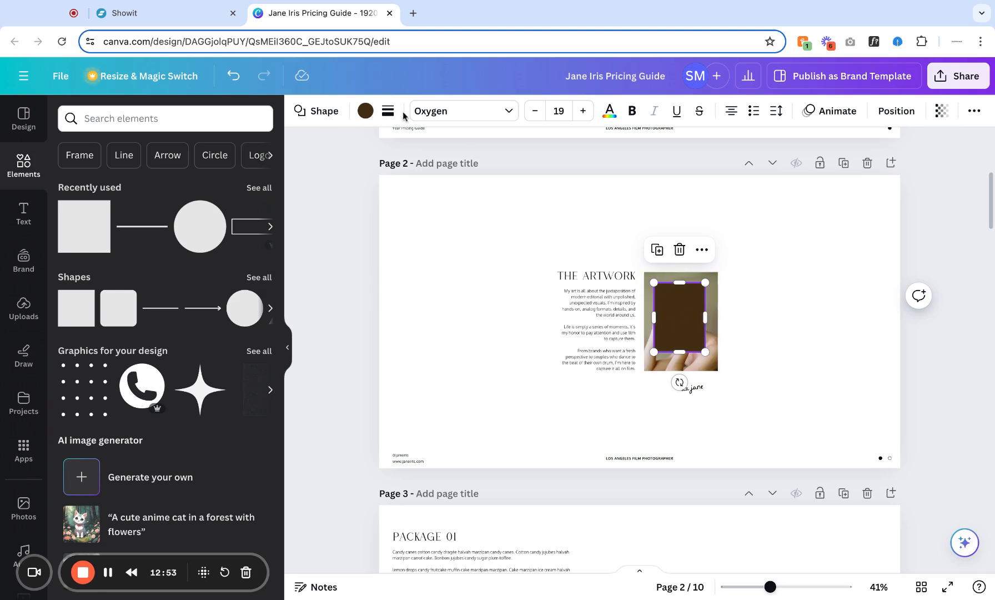
- Try to give the rectangle over the portrait a border weight of 1
{"action": "left_click", "coordinate": [366, 111]}
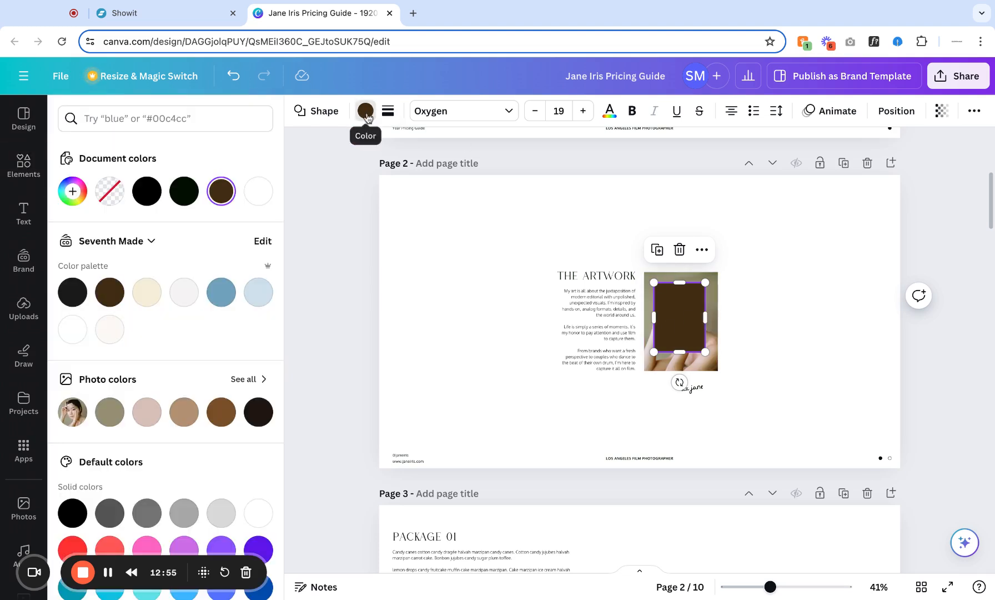
{"action": "left_click", "coordinate": [388, 111]}
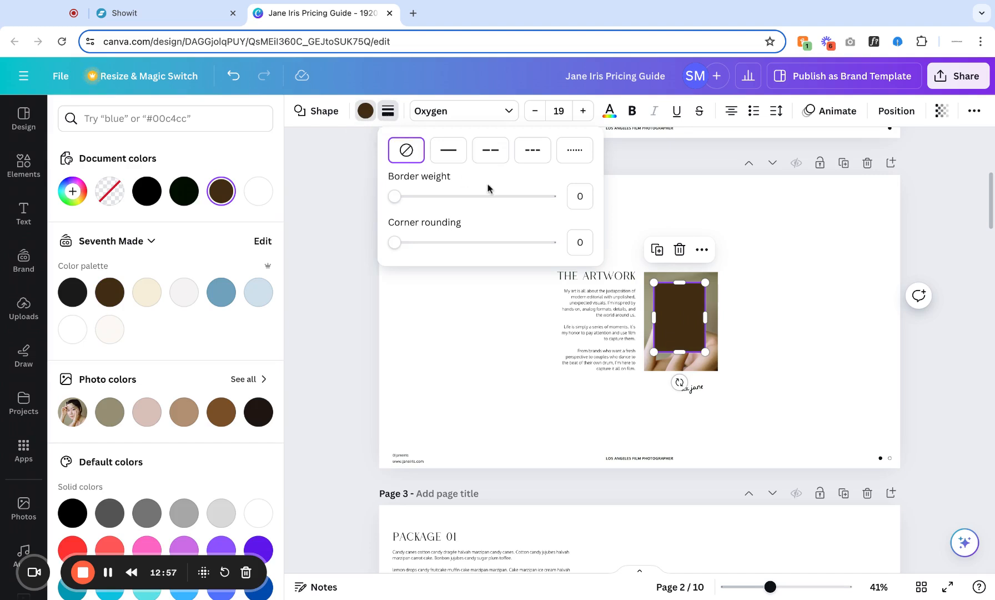
{"action": "left_click", "coordinate": [583, 197]}
{"action": "key", "text": "BackSpace"}
{"action": "type", "text": "1"}
- Remove the fill colour from the rectangle over the portrait photo by making it transparent
{"action": "left_click", "coordinate": [364, 113]}
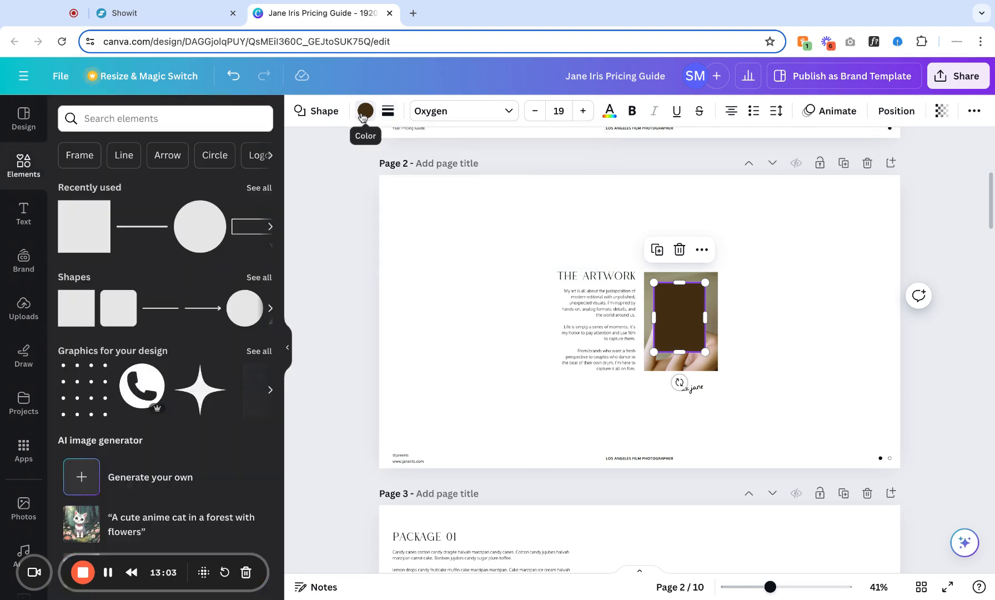
{"action": "left_click", "coordinate": [363, 113]}
{"action": "left_click", "coordinate": [110, 190]}
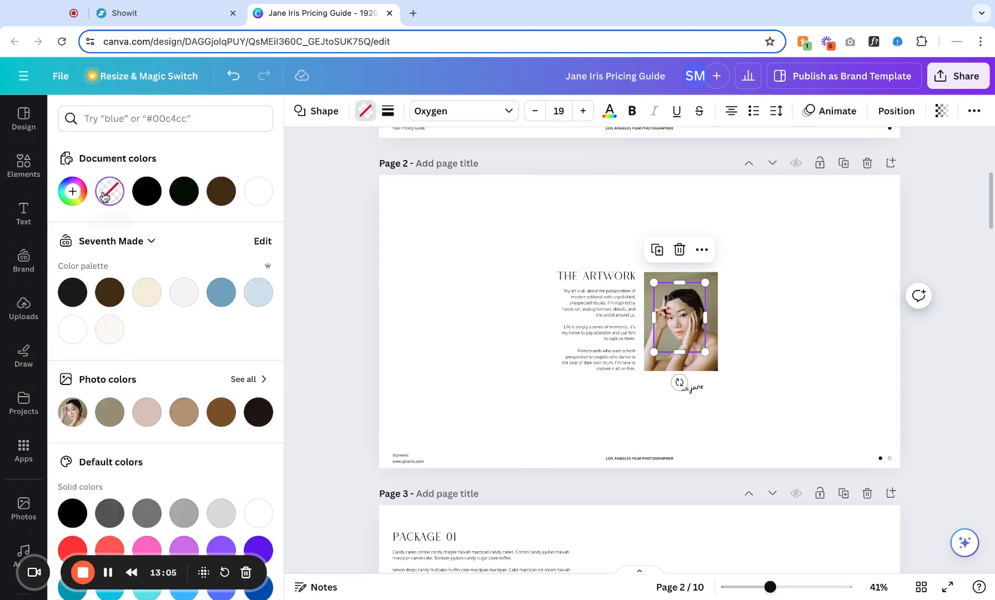
{"action": "left_click", "coordinate": [804, 331]}
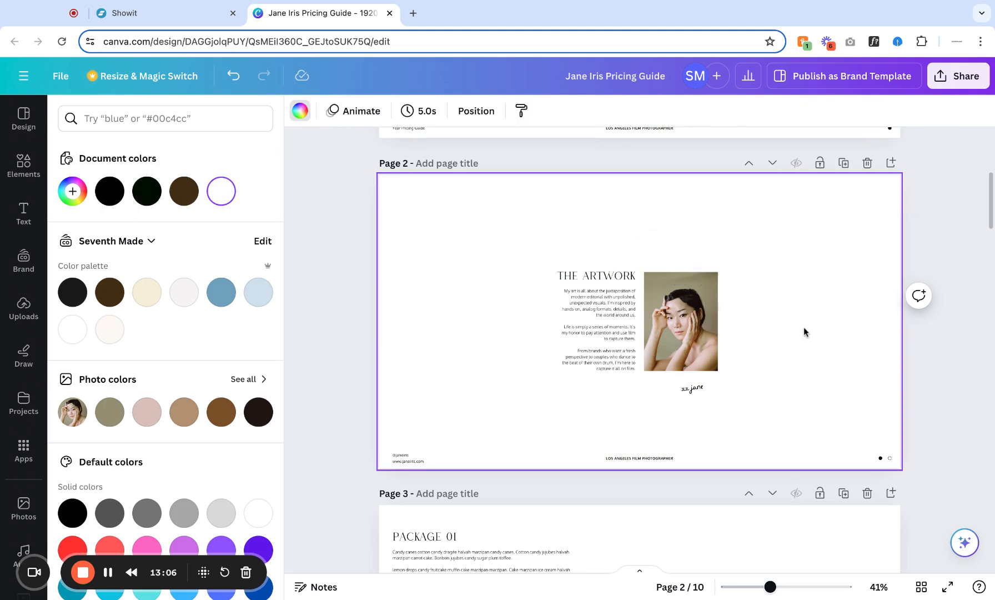
- Set the transparent rectangle's border weight to 1 and open its border colour choices
{"action": "left_click", "coordinate": [686, 325]}
{"action": "left_click", "coordinate": [388, 112]}
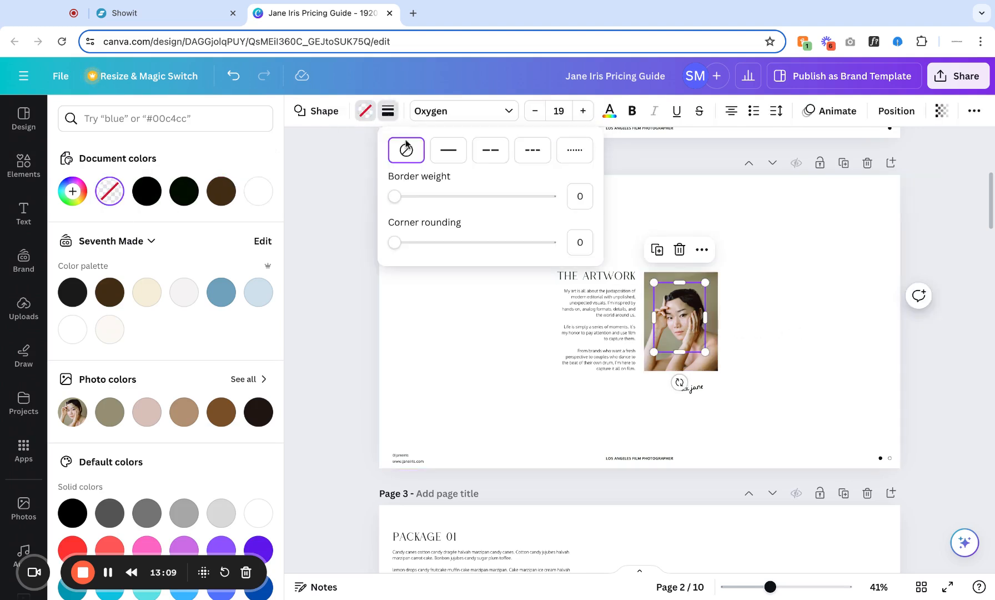
{"action": "left_click", "coordinate": [580, 198]}
{"action": "double_click", "coordinate": [579, 198]}
{"action": "type", "text": "1"}
{"action": "key", "text": "Return"}
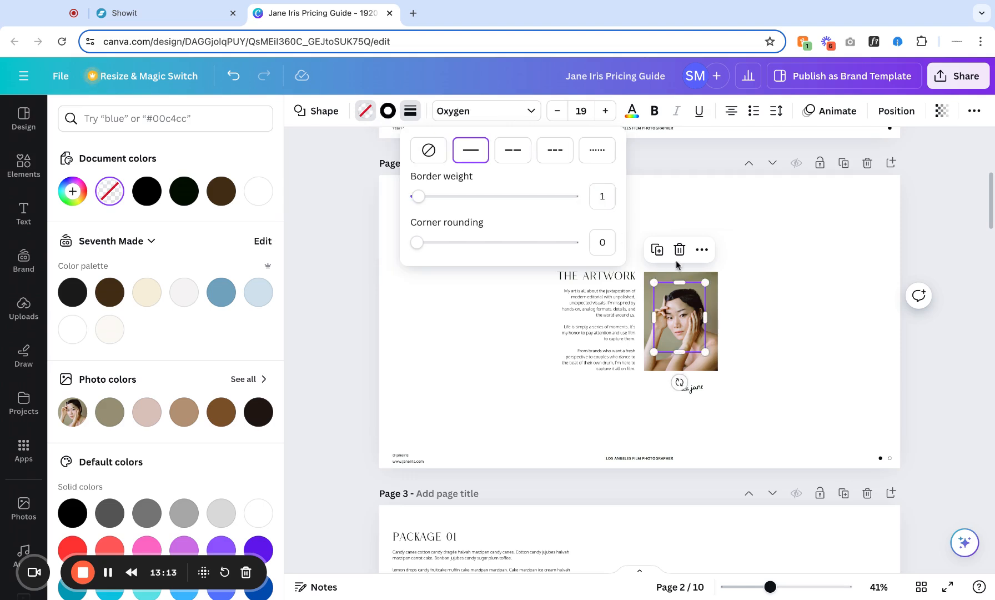
{"action": "left_click", "coordinate": [391, 113]}
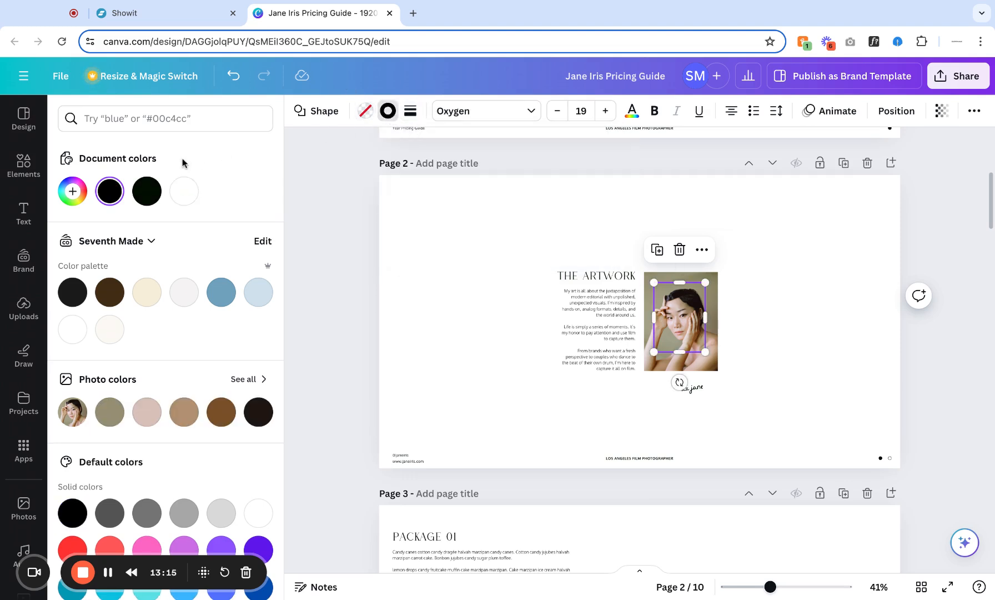
- Fit the outlined rectangle to the edges of the portrait photo on page 2 and inspect the frame up close
{"action": "left_click_drag", "start_coordinate": [697, 338], "coordinate": [718, 372]}
{"action": "left_click", "coordinate": [765, 330]}
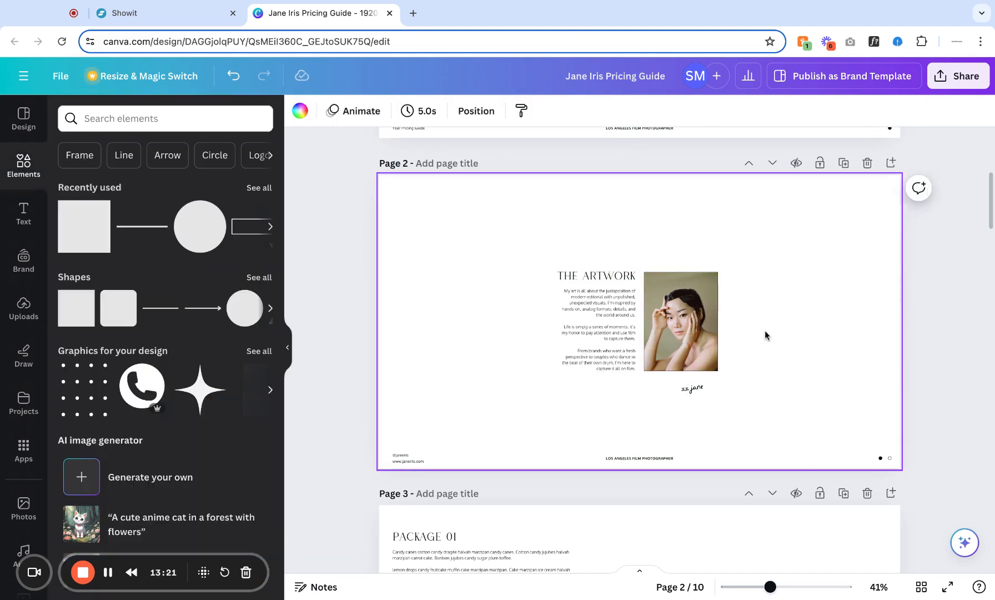
{"action": "scroll", "coordinate": [765, 330], "scroll_direction": "up", "scroll_amount": 10}
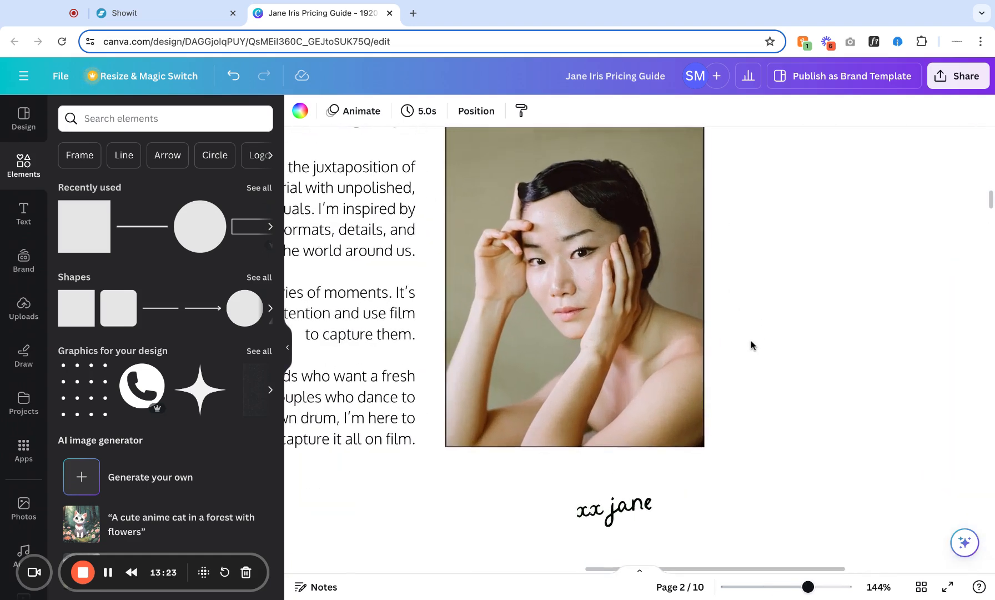
{"action": "scroll", "coordinate": [727, 218], "scroll_direction": "down", "scroll_amount": 8}
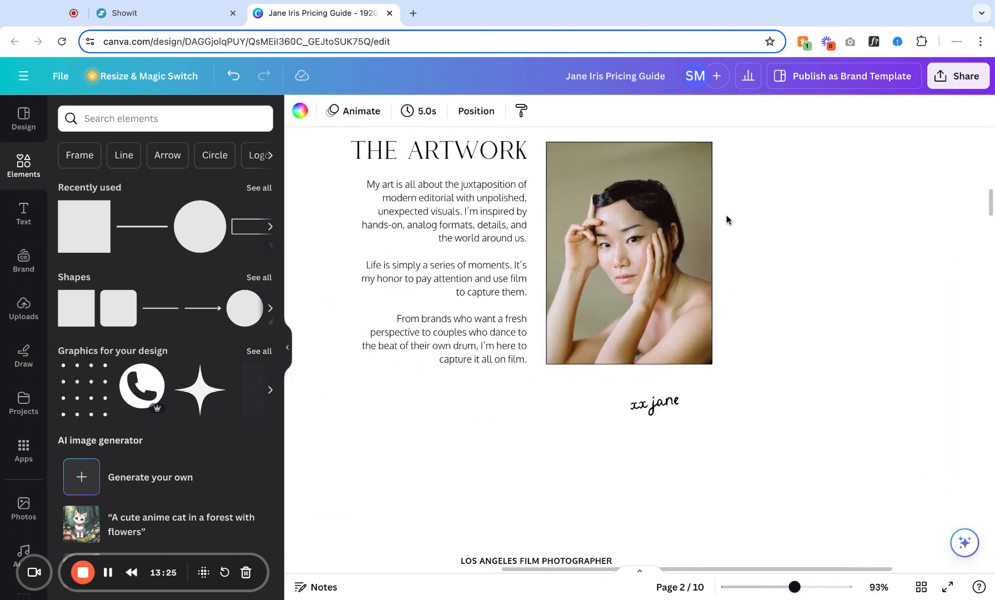
{"action": "left_click", "coordinate": [693, 256]}
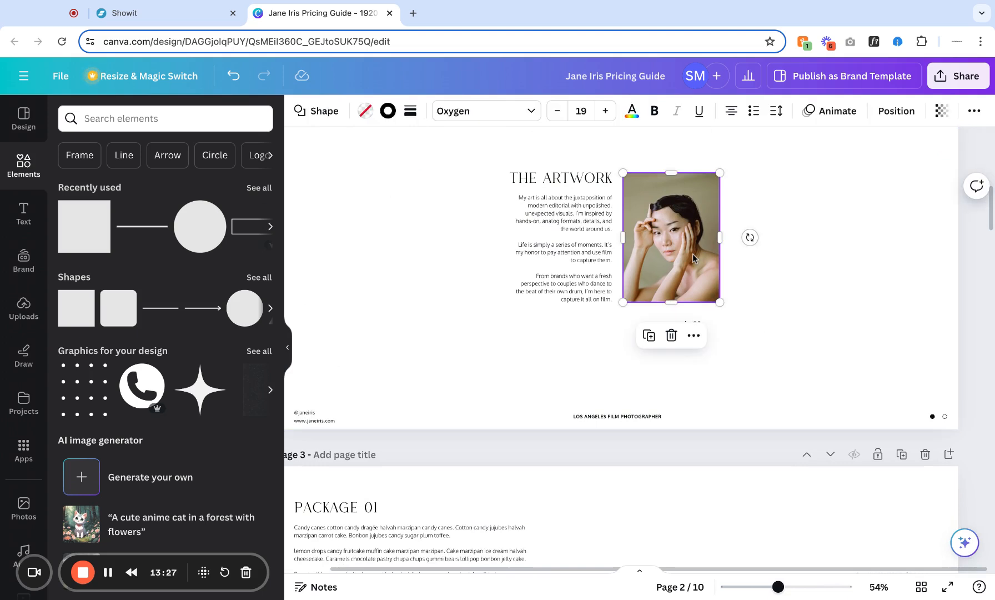
{"action": "left_click", "coordinate": [856, 244]}
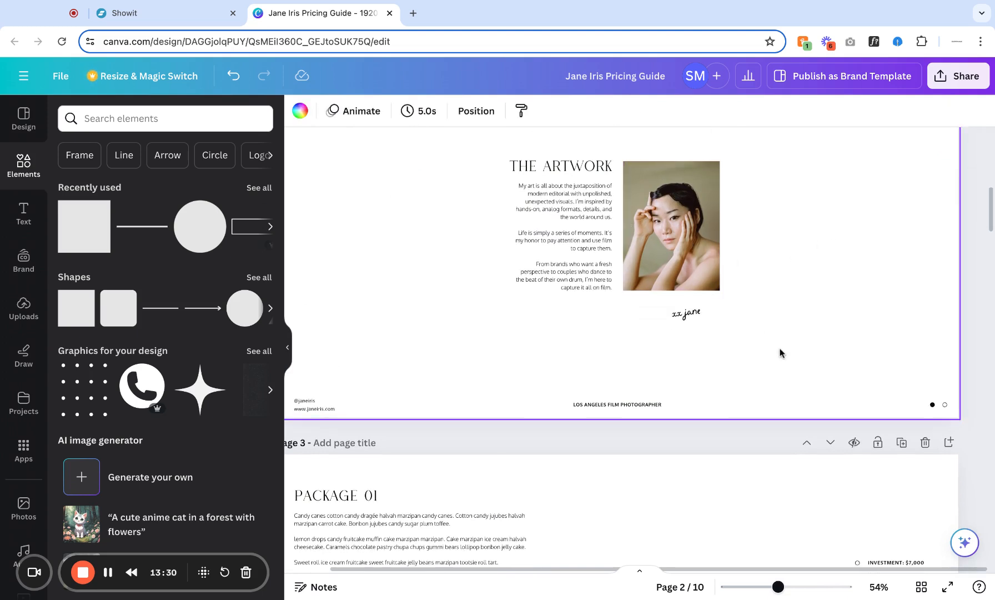
- Inspect the filled and outlined footer dots on page 2, including the outlined dot's border colour options
{"action": "left_click", "coordinate": [933, 405]}
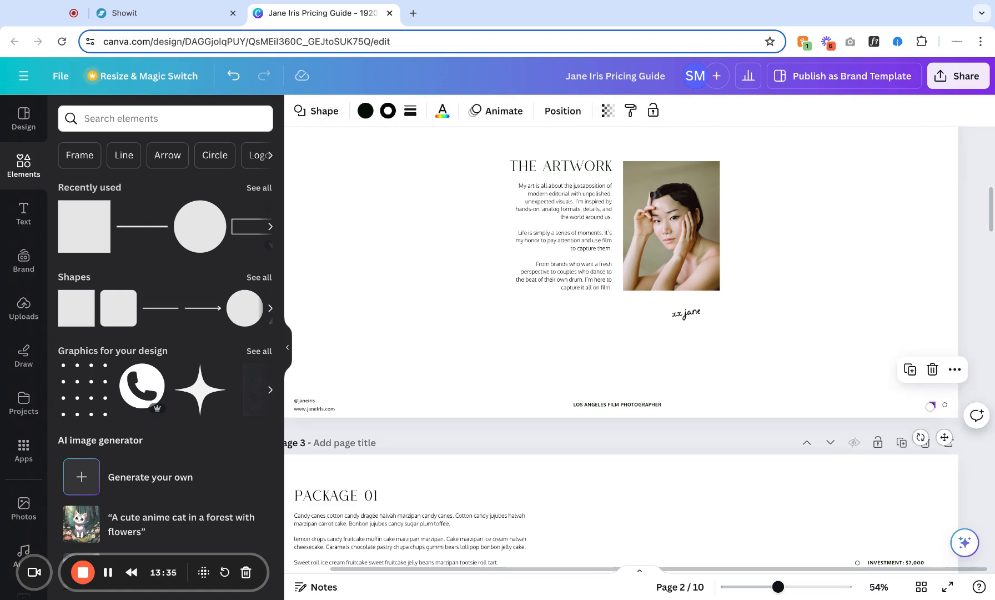
{"action": "left_click", "coordinate": [944, 405]}
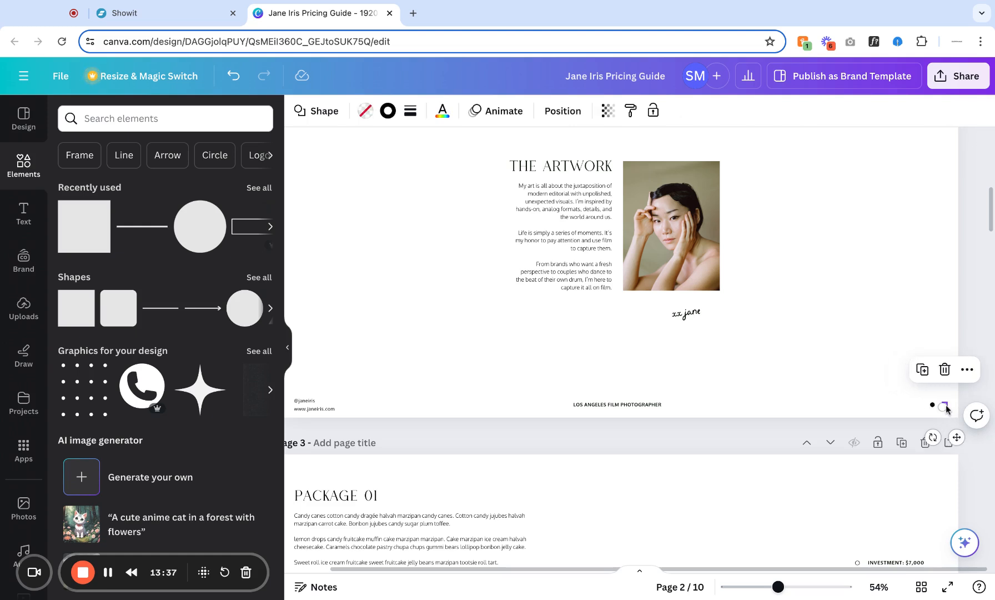
{"action": "left_click", "coordinate": [388, 111]}
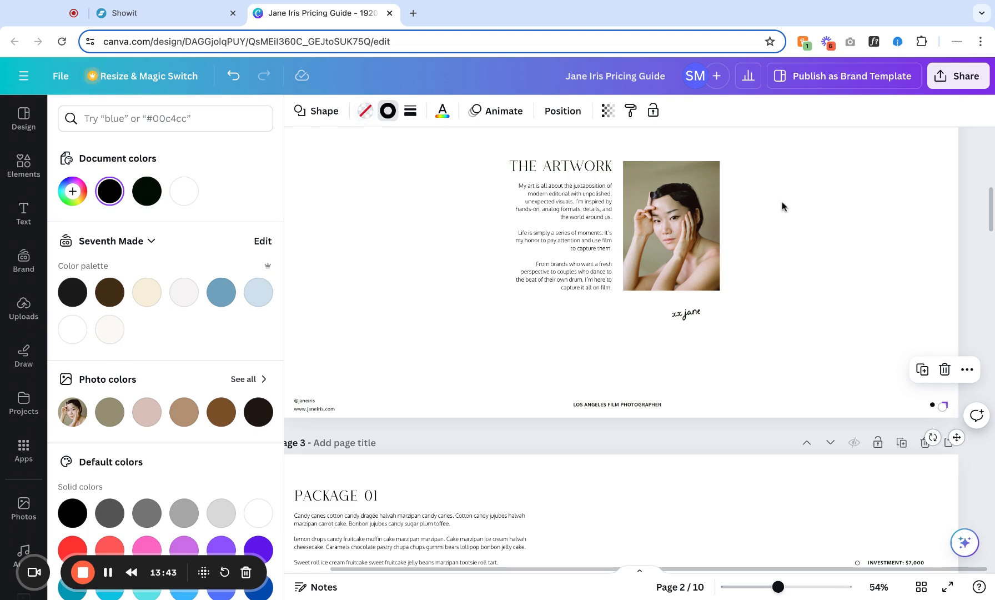
{"action": "left_click", "coordinate": [895, 256]}
- Search the design elements for "flower illustration"
{"action": "scroll", "coordinate": [853, 314], "scroll_direction": "up", "scroll_amount": 2}
{"action": "scroll", "coordinate": [853, 314], "scroll_direction": "left", "scroll_amount": 2}
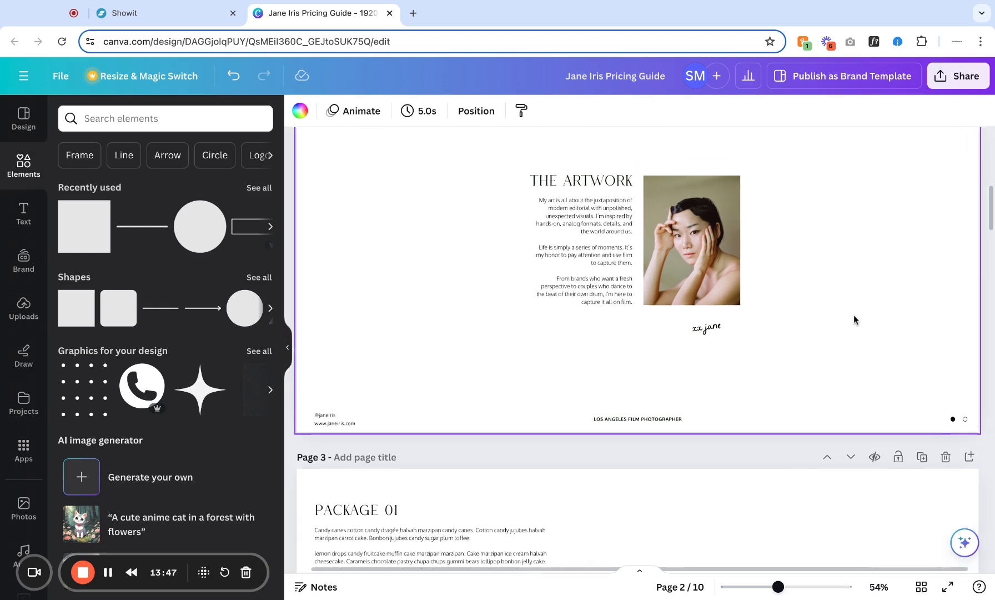
{"action": "left_click", "coordinate": [134, 118]}
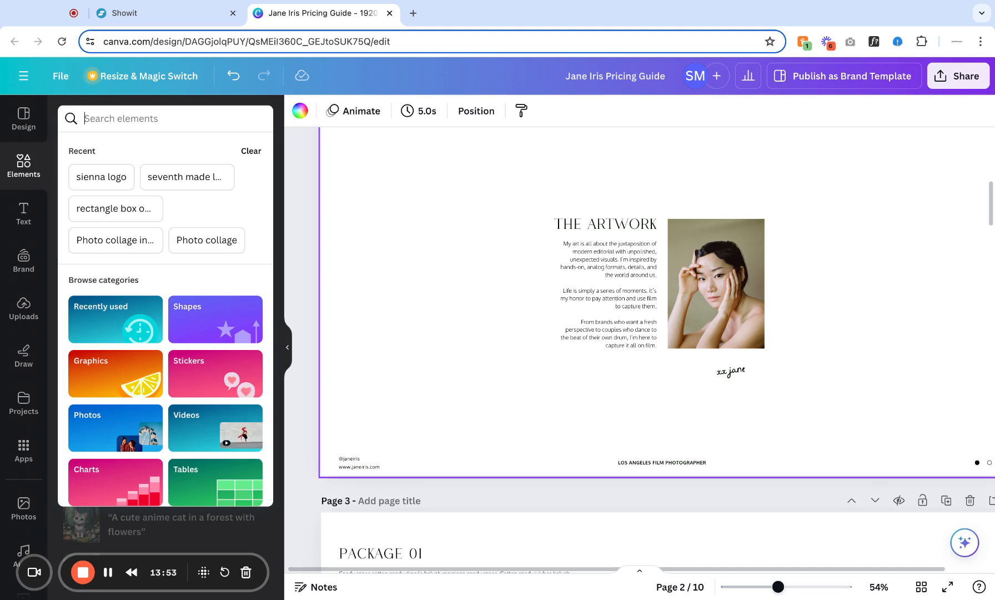
{"action": "type", "text": "il"}
{"action": "key", "text": "BackSpace"}
{"action": "key", "text": "BackSpace"}
{"action": "type", "text": "f"}
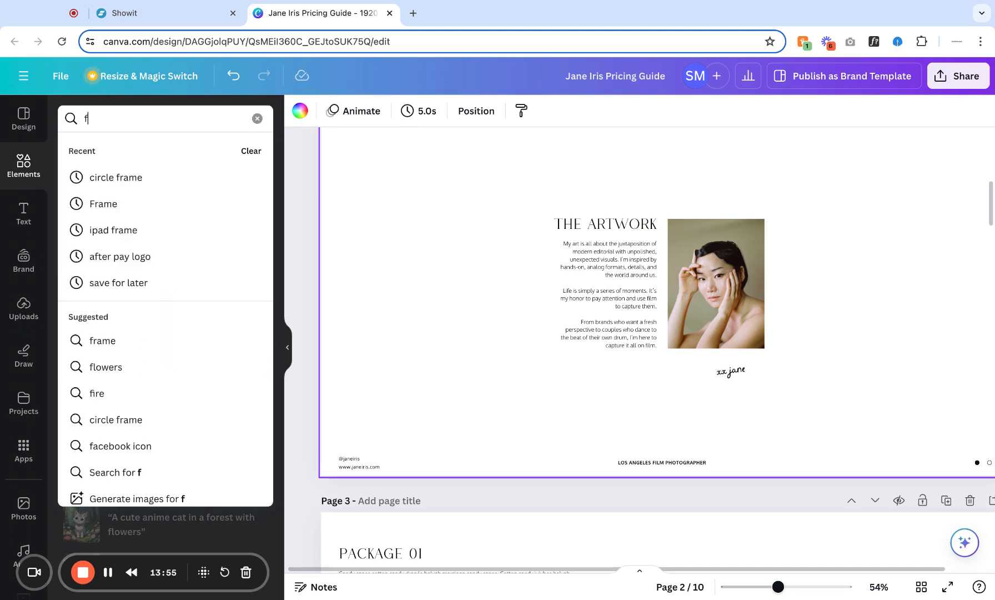
{"action": "type", "text": "lower illust"}
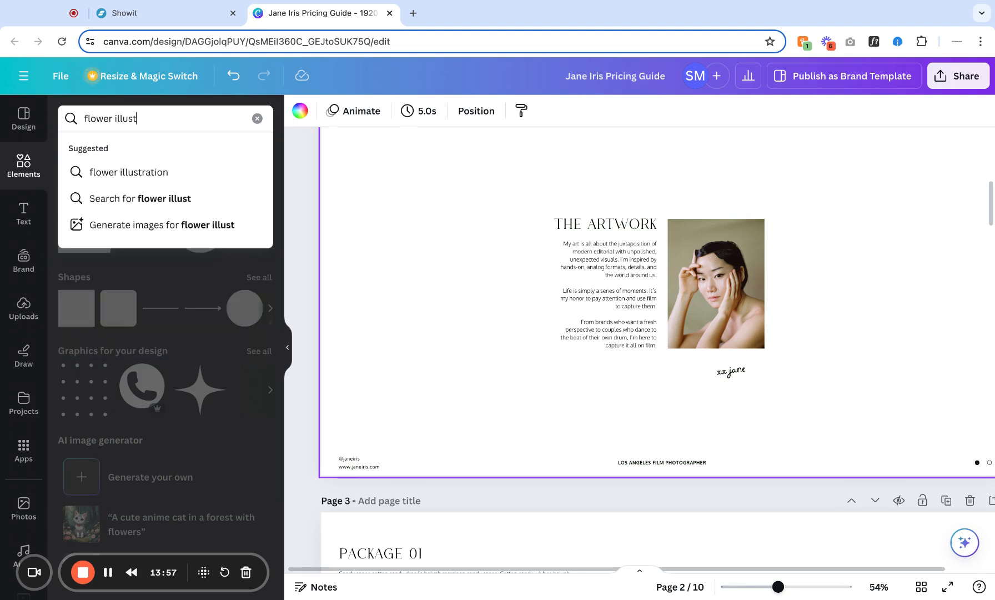
{"action": "type", "text": "ration"}
{"action": "key", "text": "Return"}
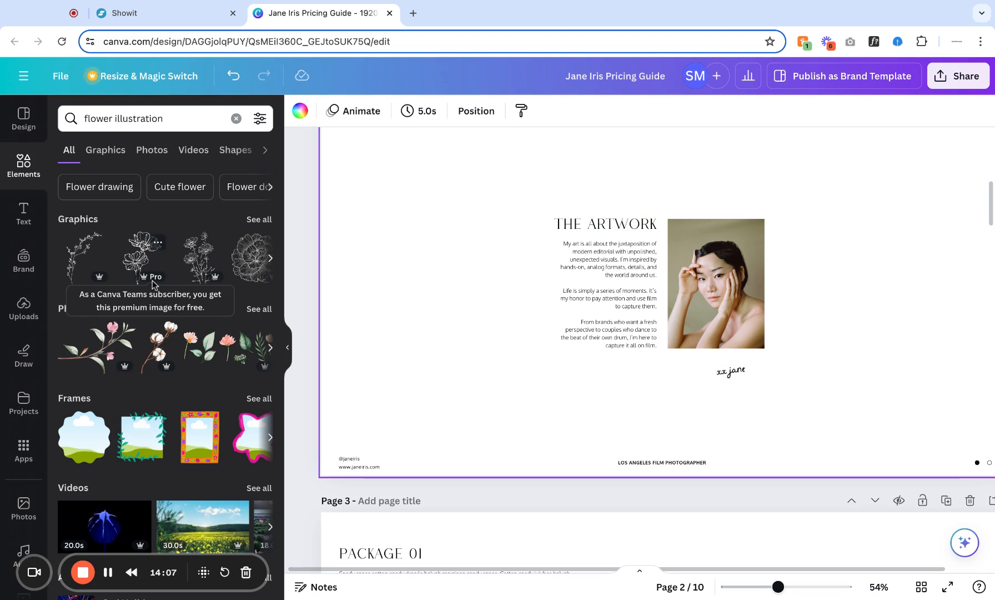
- Add a line-art flower graphic to page 2, shrink it and place it over the portrait photo's upper-right corner
{"action": "left_click", "coordinate": [145, 261]}
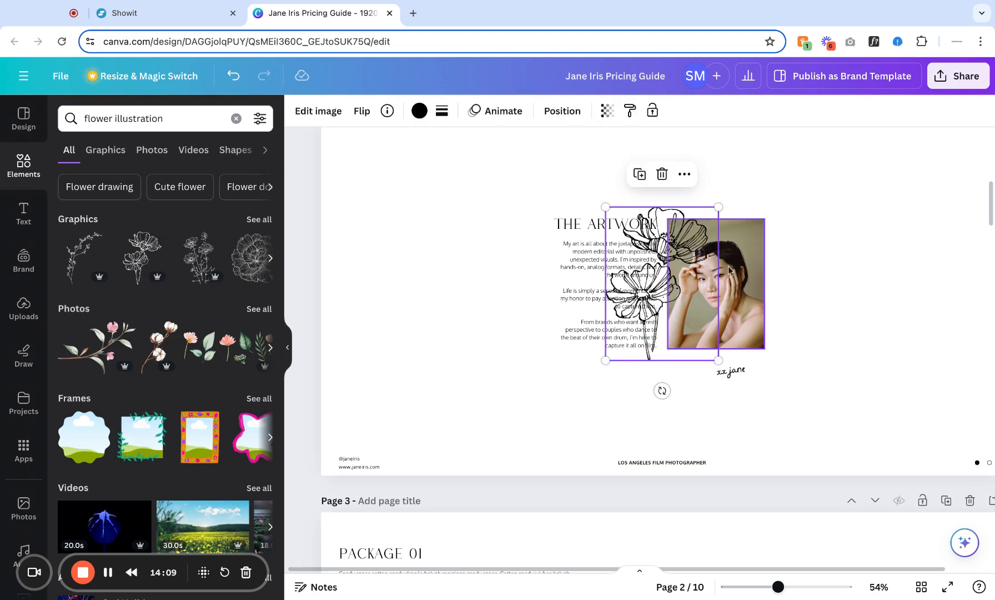
{"action": "left_click_drag", "start_coordinate": [696, 268], "coordinate": [419, 279]}
{"action": "left_click_drag", "start_coordinate": [440, 218], "coordinate": [764, 264]}
{"action": "mouse_move", "coordinate": [753, 211]}
{"action": "left_mouse_down"}
{"action": "mouse_move", "coordinate": [726, 191]}
{"action": "mouse_move", "coordinate": [764, 218]}
{"action": "left_mouse_up"}
{"action": "left_click", "coordinate": [834, 322]}
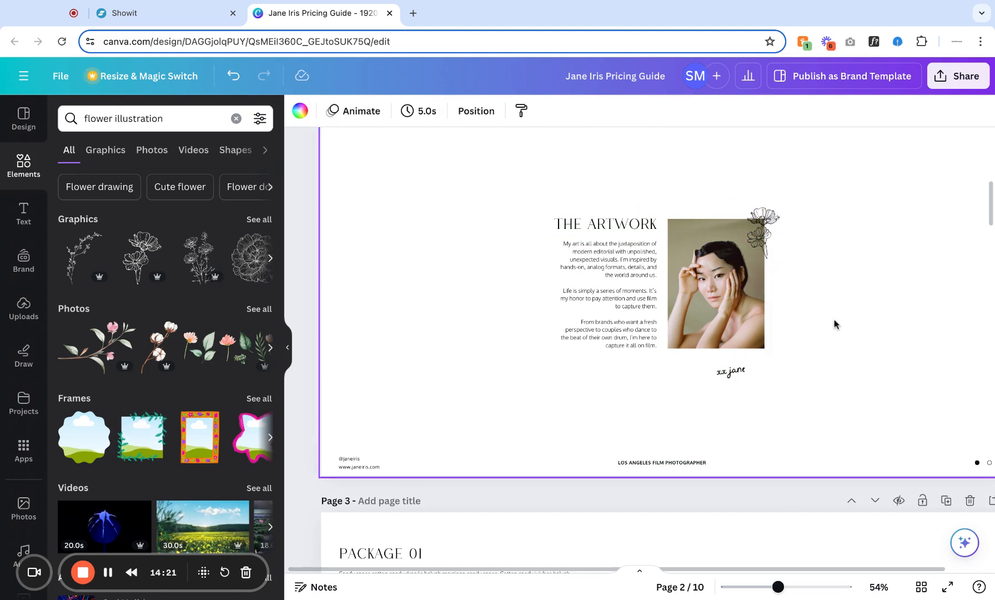
- Delete the flower illustration from the corner of the portrait photo
{"action": "left_click", "coordinate": [765, 234]}
{"action": "key", "text": "Delete"}
{"action": "left_click", "coordinate": [422, 277]}
- Look through the remaining flower results, the text styles, and the brand's logos, colours and fonts
{"action": "scroll", "coordinate": [420, 278], "scroll_direction": "down", "scroll_amount": 3}
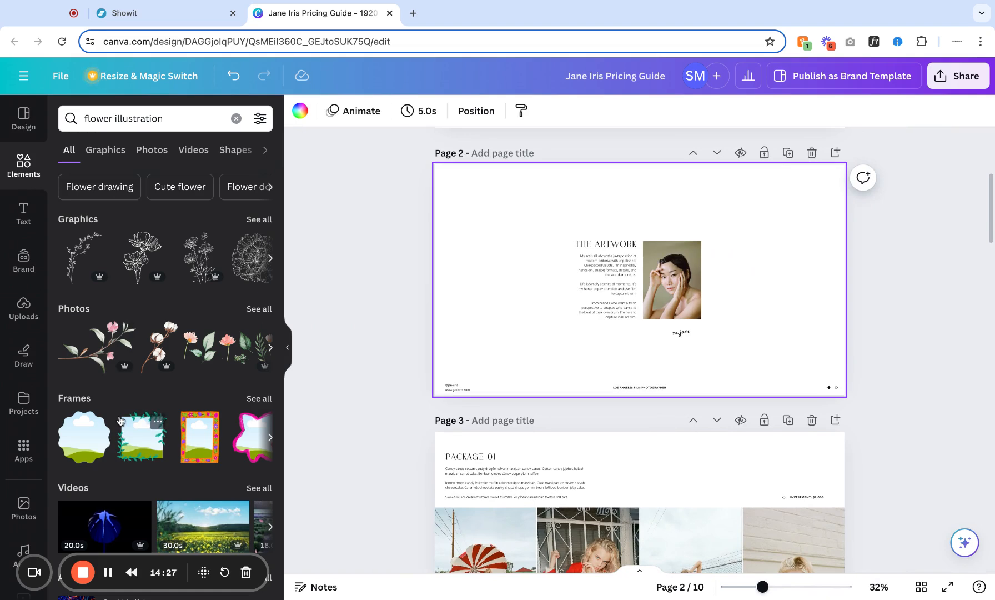
{"action": "scroll", "coordinate": [120, 420], "scroll_direction": "down", "scroll_amount": 4}
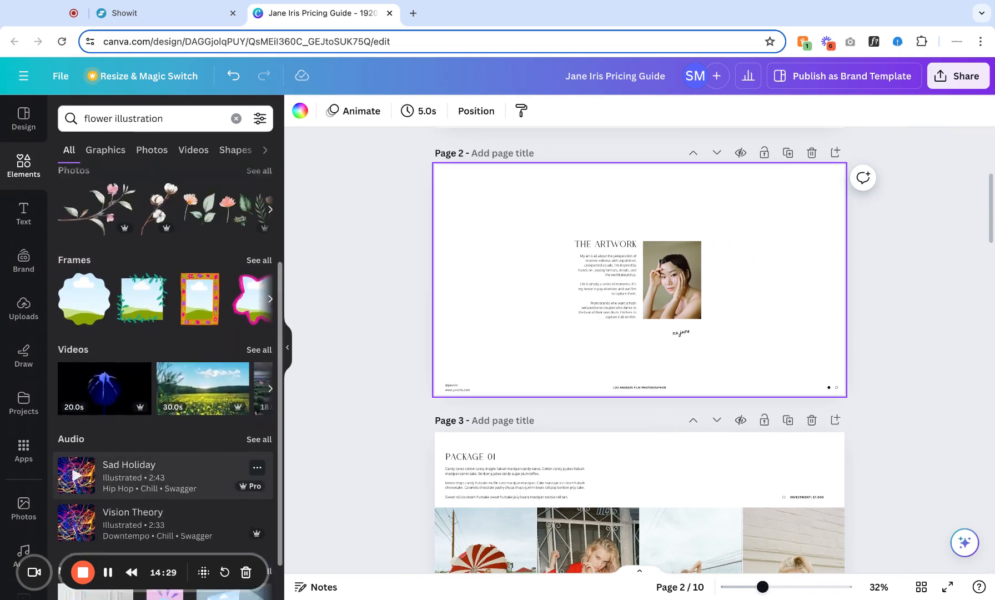
{"action": "left_click", "coordinate": [25, 212]}
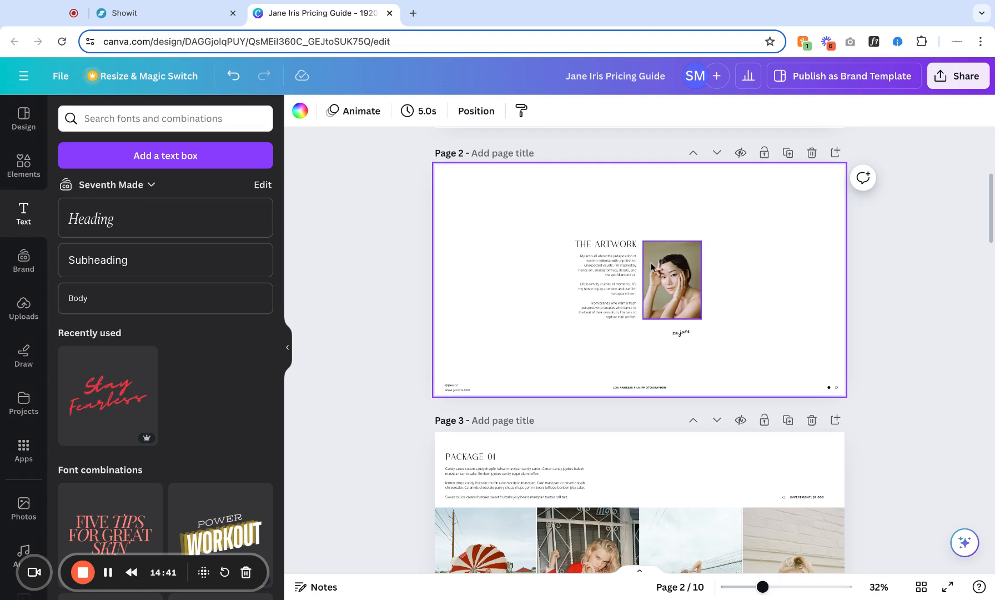
{"action": "left_click", "coordinate": [599, 294]}
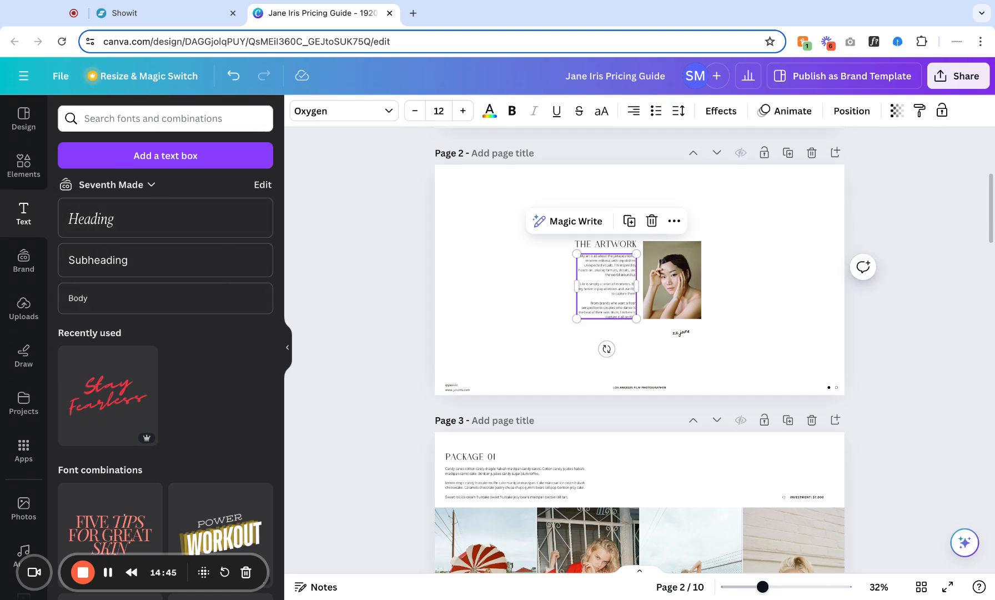
{"action": "left_click", "coordinate": [28, 259]}
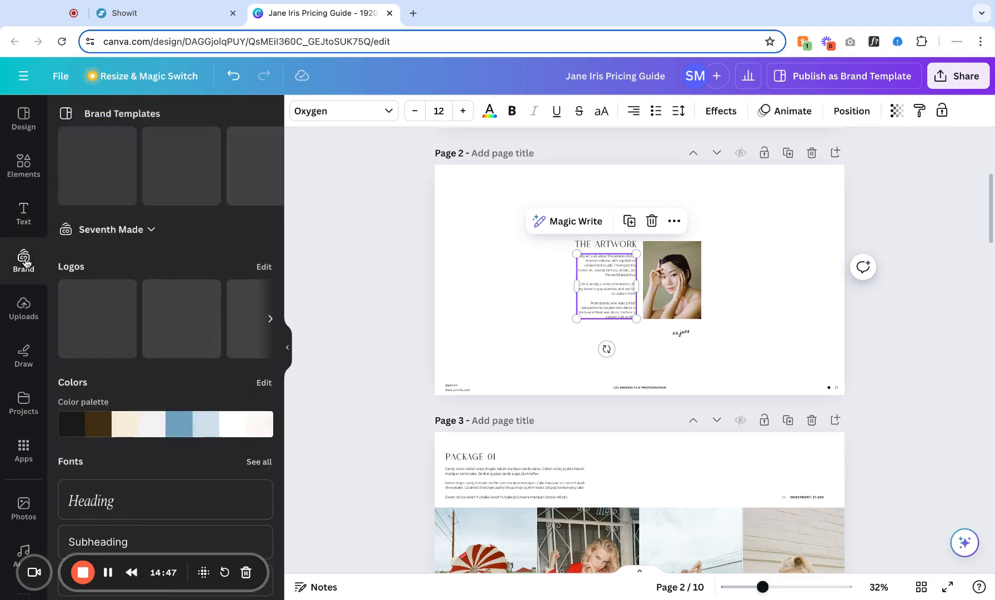
{"action": "scroll", "coordinate": [109, 391], "scroll_direction": "down", "scroll_amount": 3}
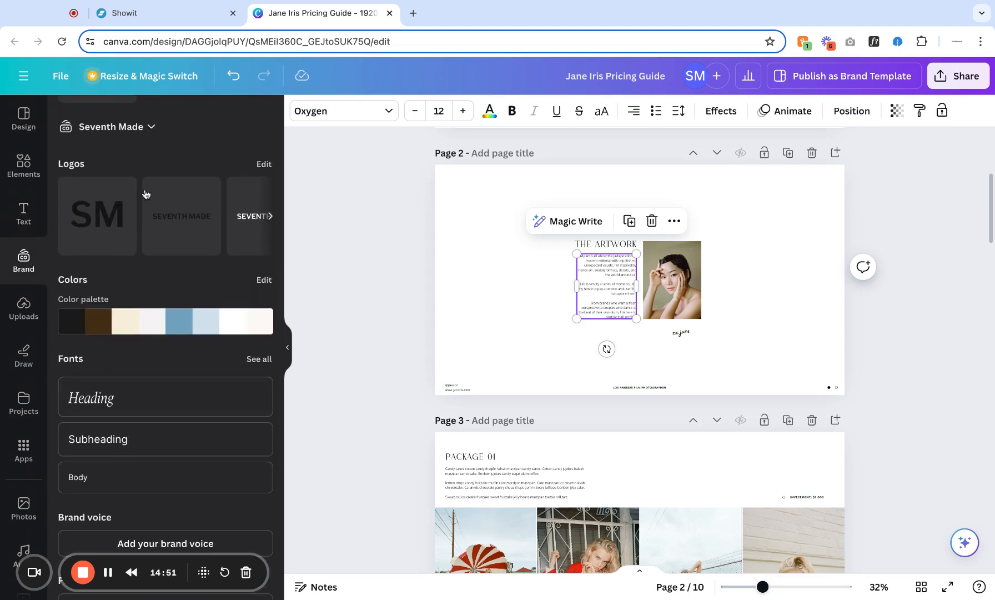
- Examine the uploaded images, drawing tools, projects, apps, stock photos, audio, videos and design templates
{"action": "left_click", "coordinate": [21, 311]}
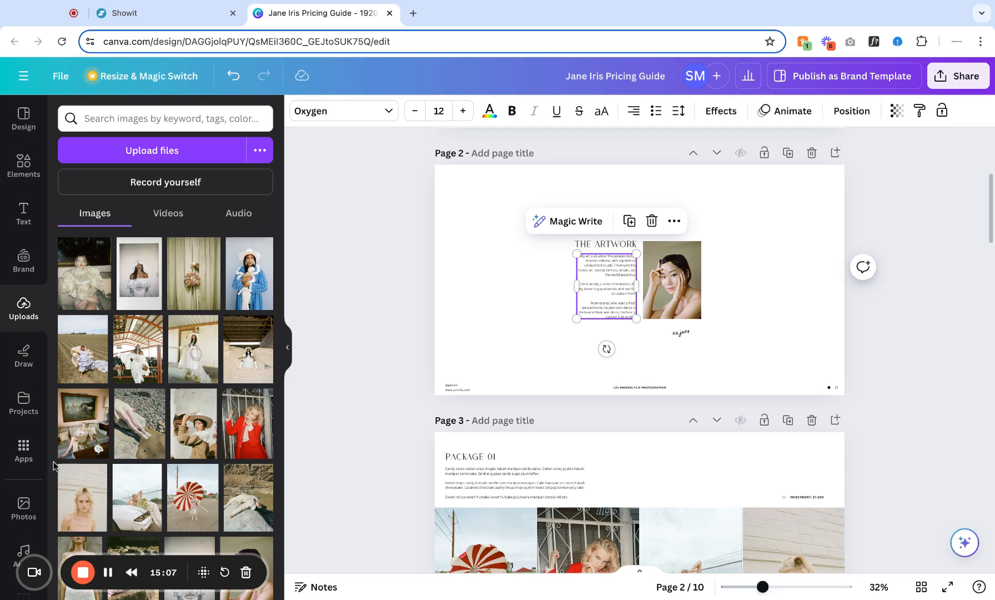
{"action": "left_click", "coordinate": [24, 361]}
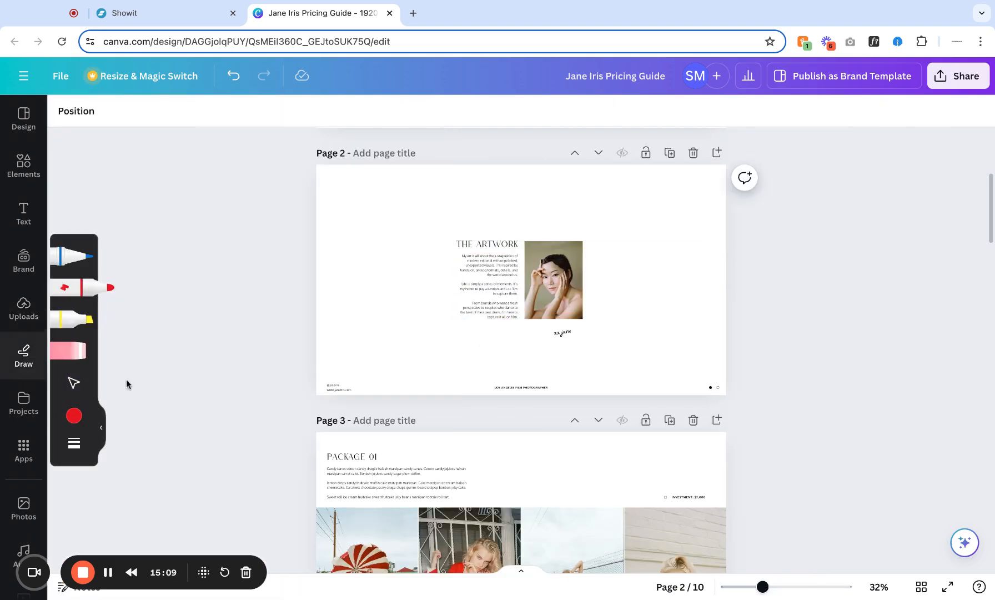
{"action": "left_click", "coordinate": [22, 405]}
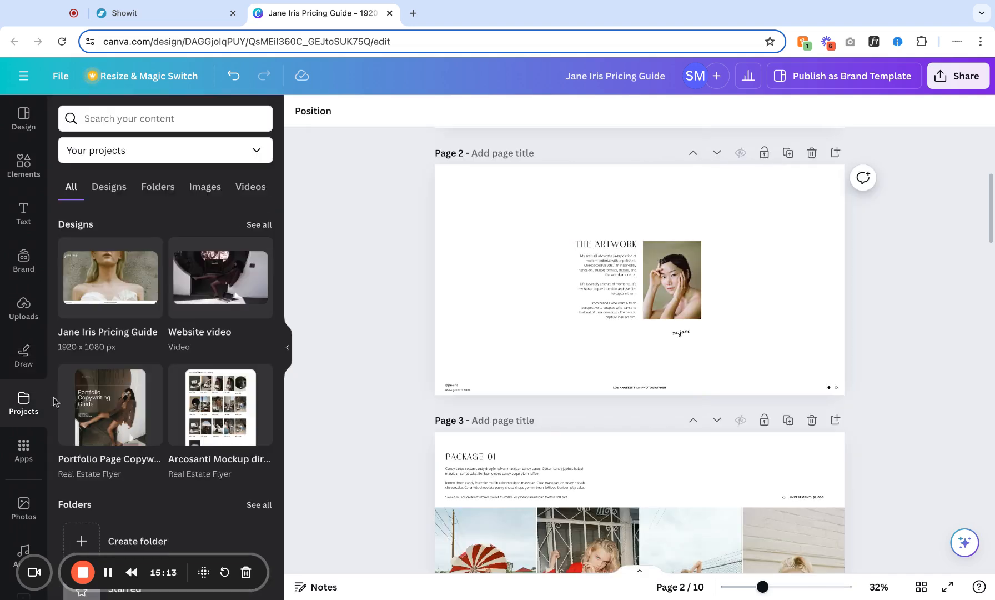
{"action": "left_click", "coordinate": [23, 459]}
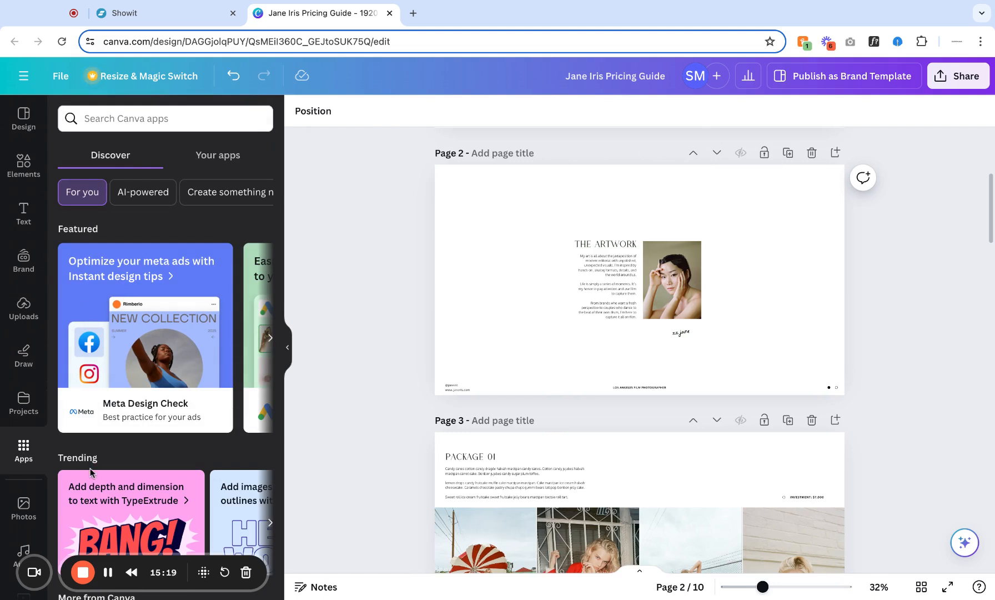
{"action": "scroll", "coordinate": [11, 441], "scroll_direction": "down", "scroll_amount": 2}
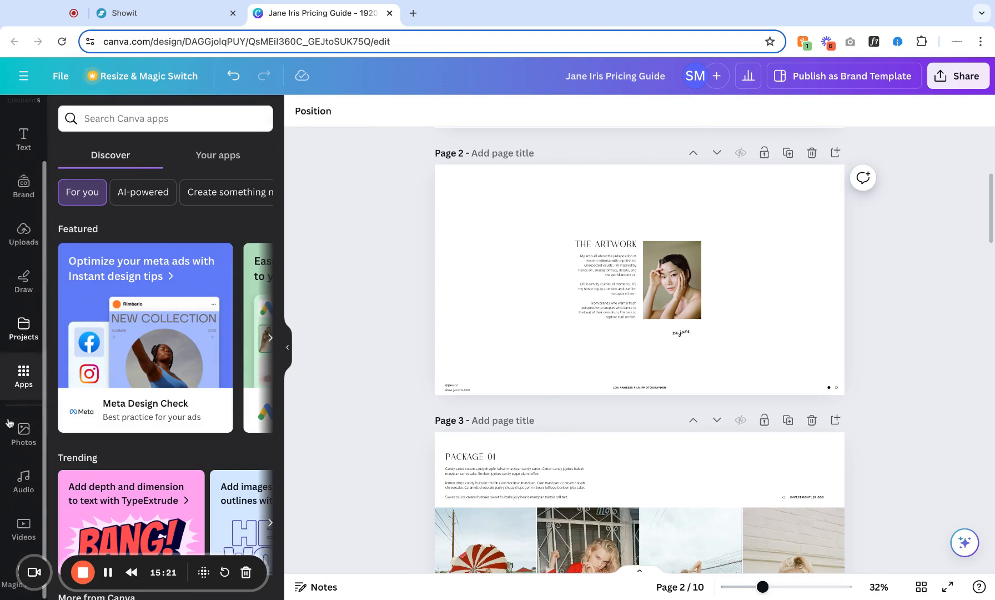
{"action": "left_click", "coordinate": [22, 436]}
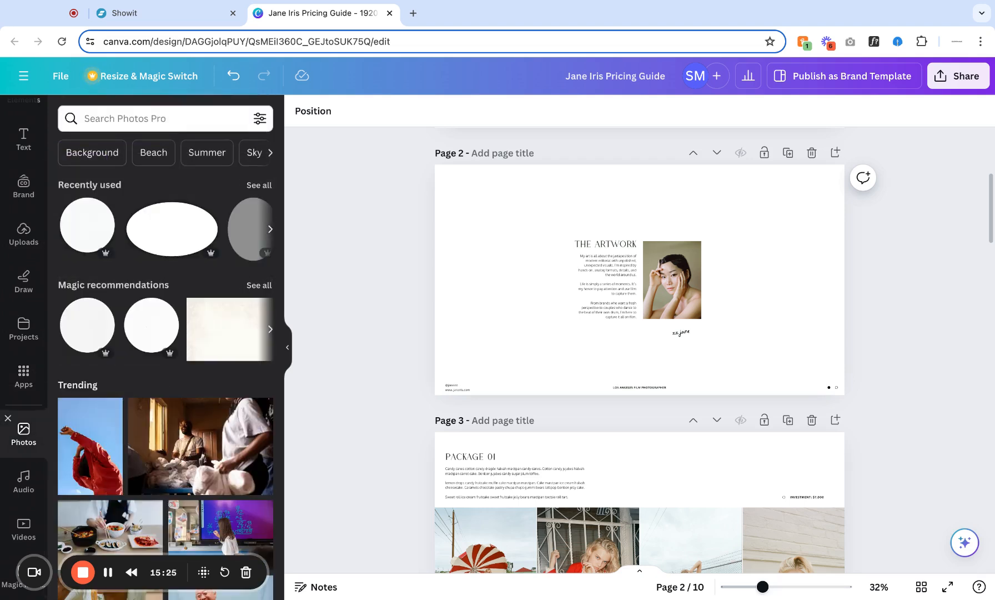
{"action": "left_click", "coordinate": [24, 489]}
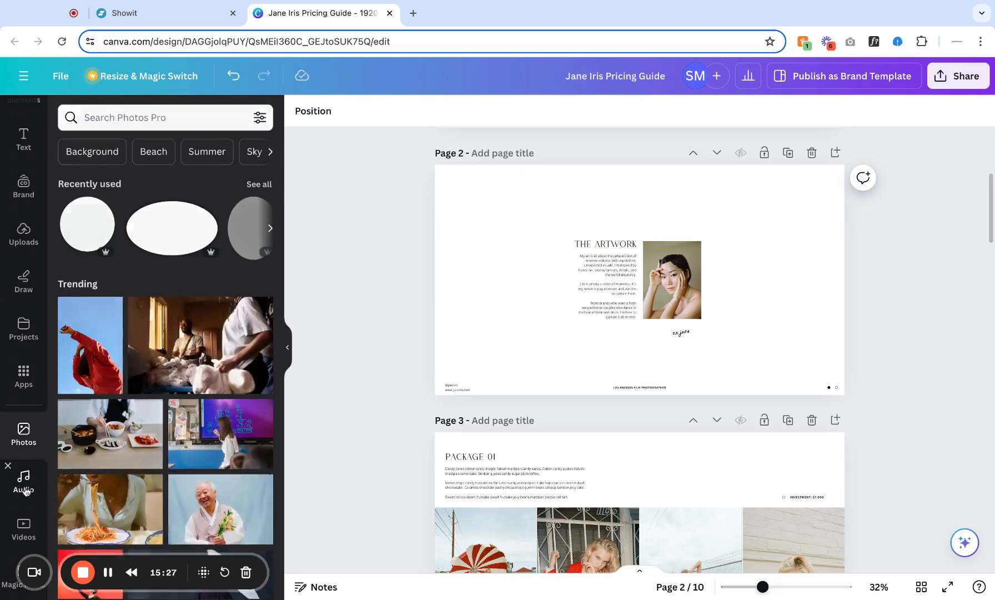
{"action": "left_click", "coordinate": [20, 532]}
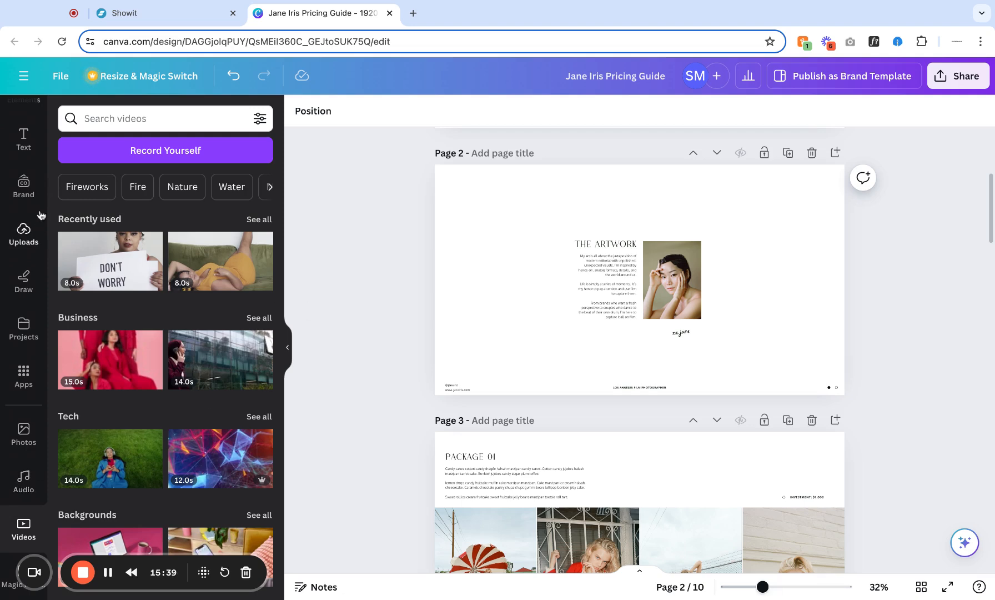
{"action": "scroll", "coordinate": [23, 222], "scroll_direction": "up", "scroll_amount": 3}
{"action": "left_click", "coordinate": [23, 118]}
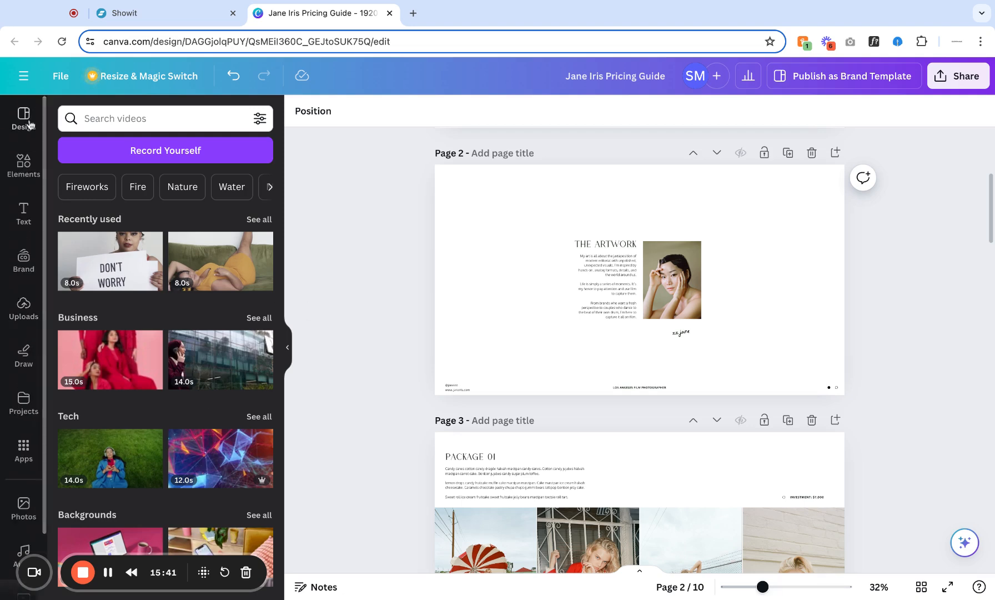
- Return to page 1 and set the design's download file type to PDF Standard
{"action": "scroll", "coordinate": [507, 303], "scroll_direction": "up", "scroll_amount": 5}
{"action": "left_click", "coordinate": [619, 256]}
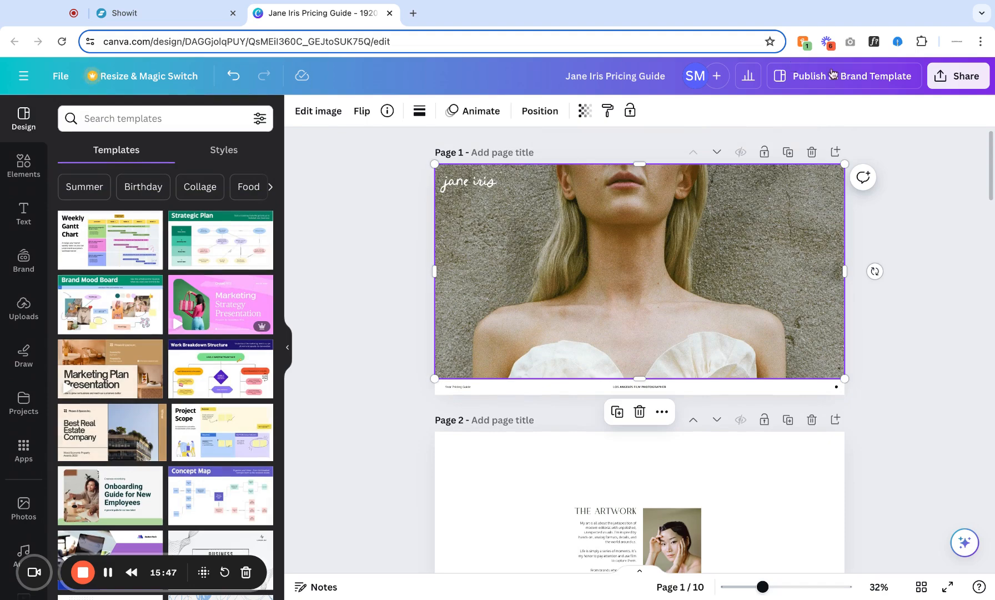
{"action": "left_click", "coordinate": [963, 75]}
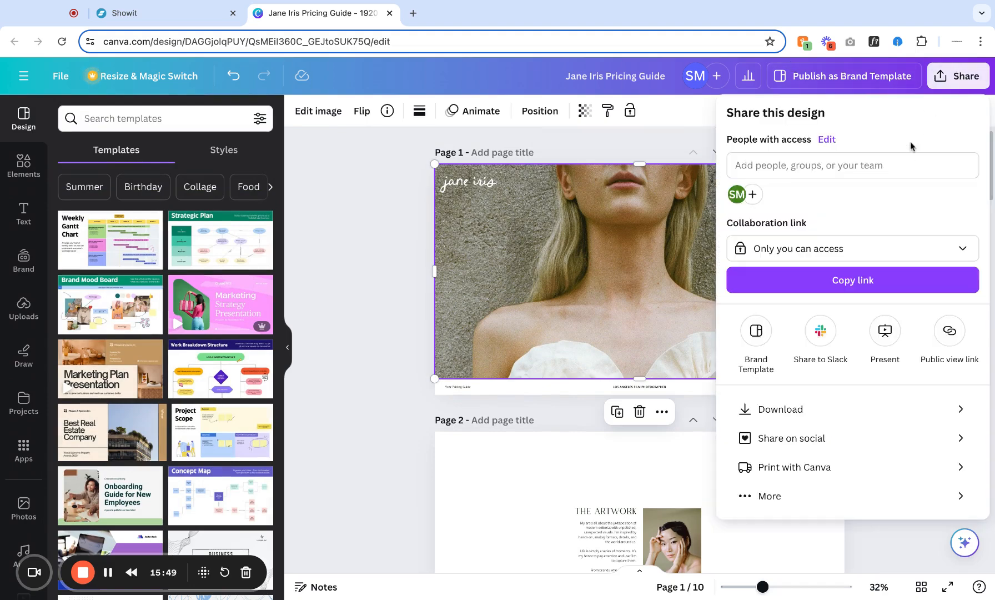
{"action": "left_click", "coordinate": [777, 409]}
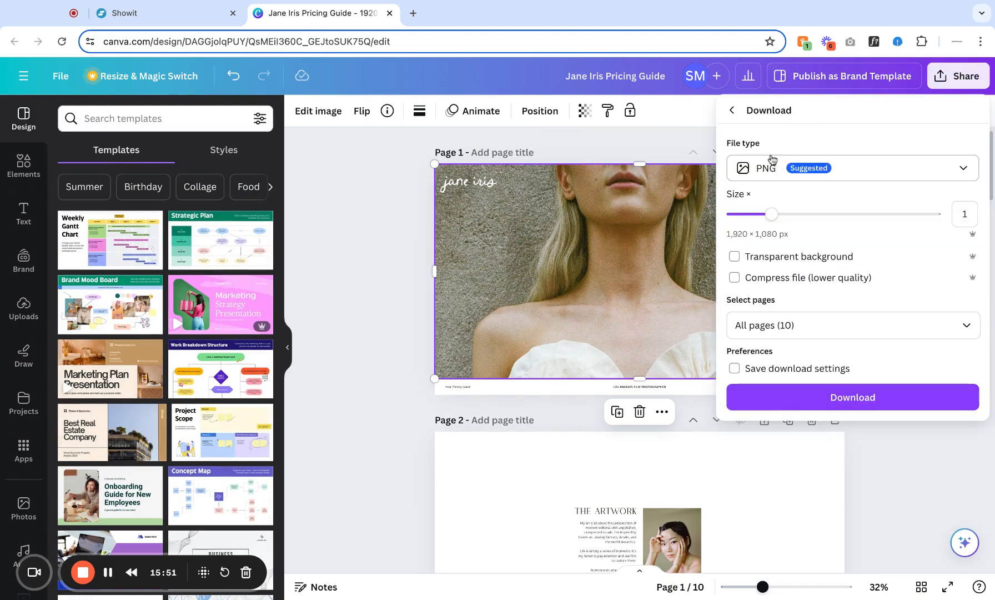
{"action": "left_click", "coordinate": [960, 171]}
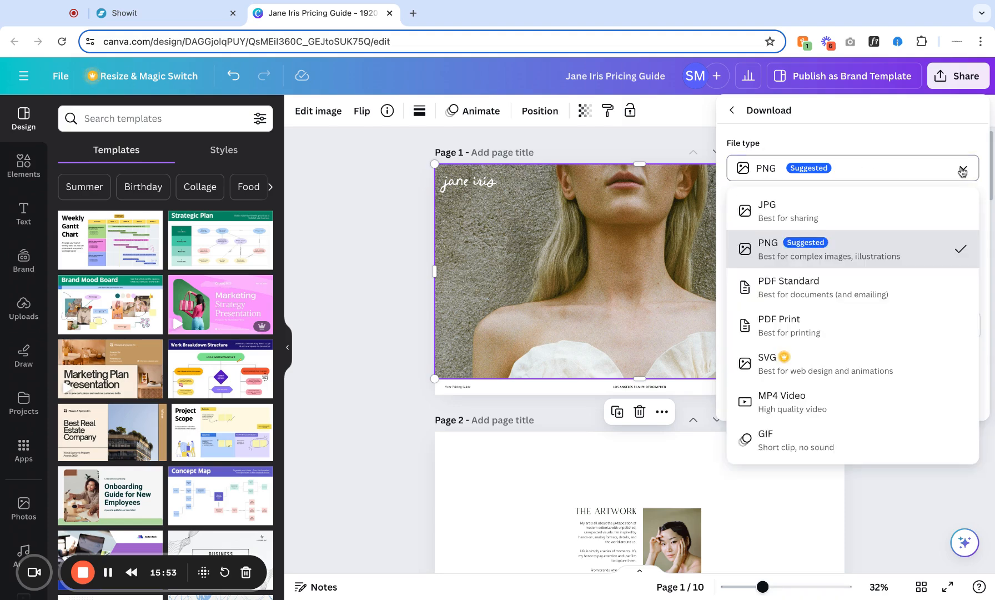
{"action": "left_click", "coordinate": [906, 295]}
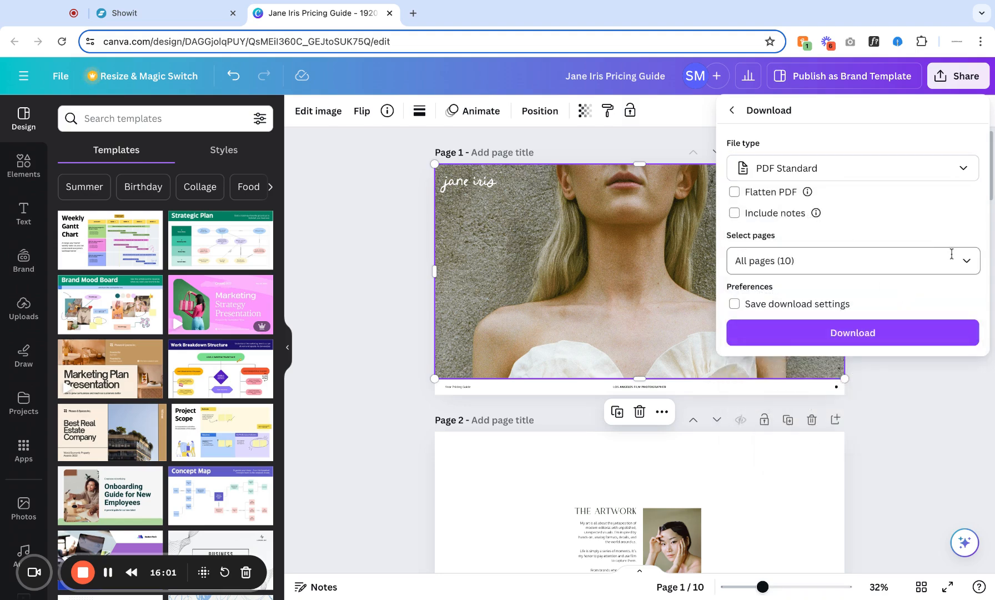
- Try out the download's page selection by clearing all pages and including only pages 1–3
{"action": "left_click", "coordinate": [968, 260]}
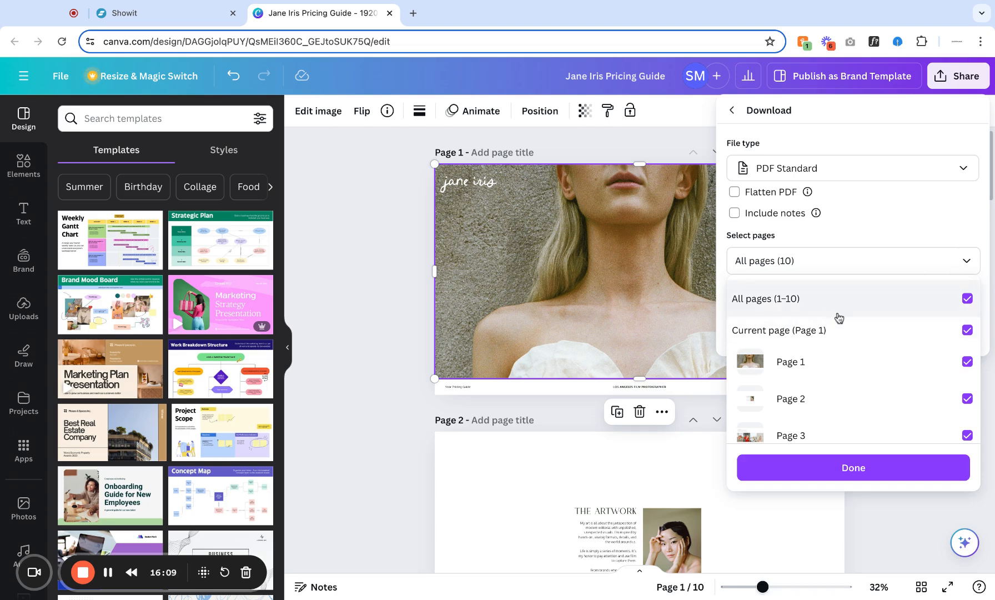
{"action": "left_click", "coordinate": [967, 330]}
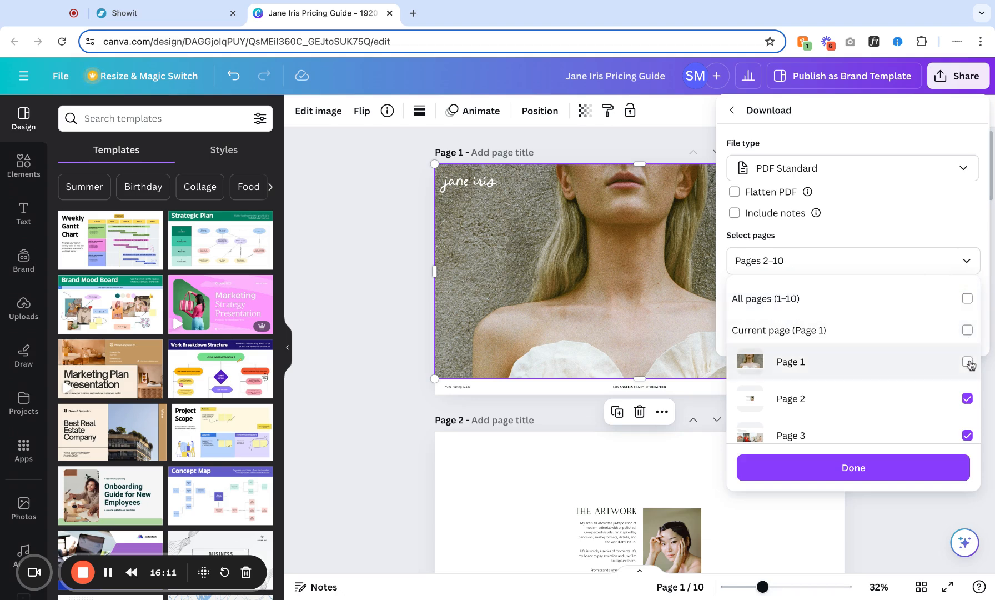
{"action": "left_click", "coordinate": [967, 362]}
{"action": "left_click", "coordinate": [967, 298]}
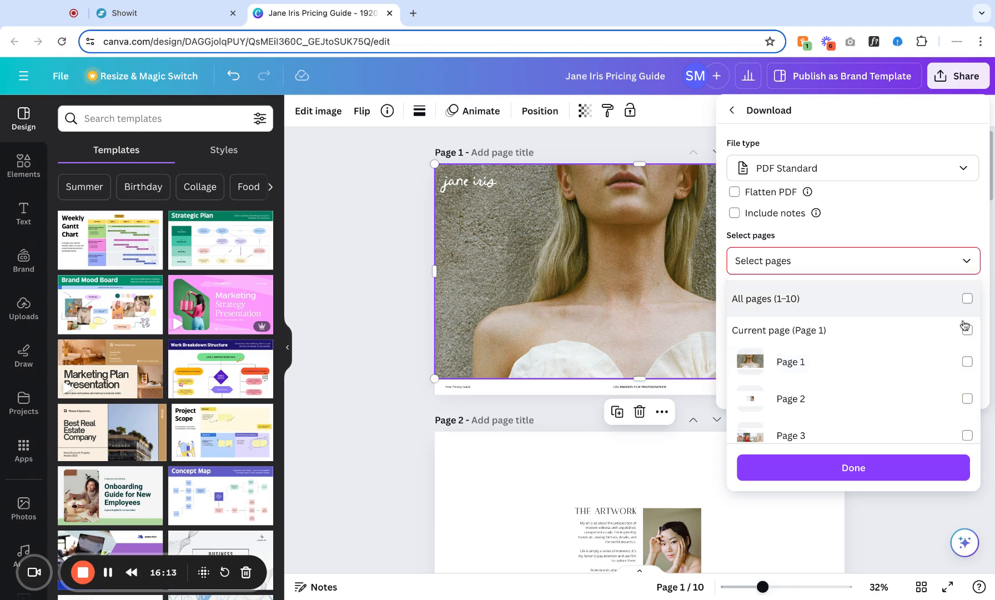
{"action": "left_click", "coordinate": [967, 361]}
{"action": "scroll", "coordinate": [965, 364], "scroll_direction": "down", "scroll_amount": 1}
{"action": "left_click", "coordinate": [967, 357]}
{"action": "left_click", "coordinate": [967, 393]}
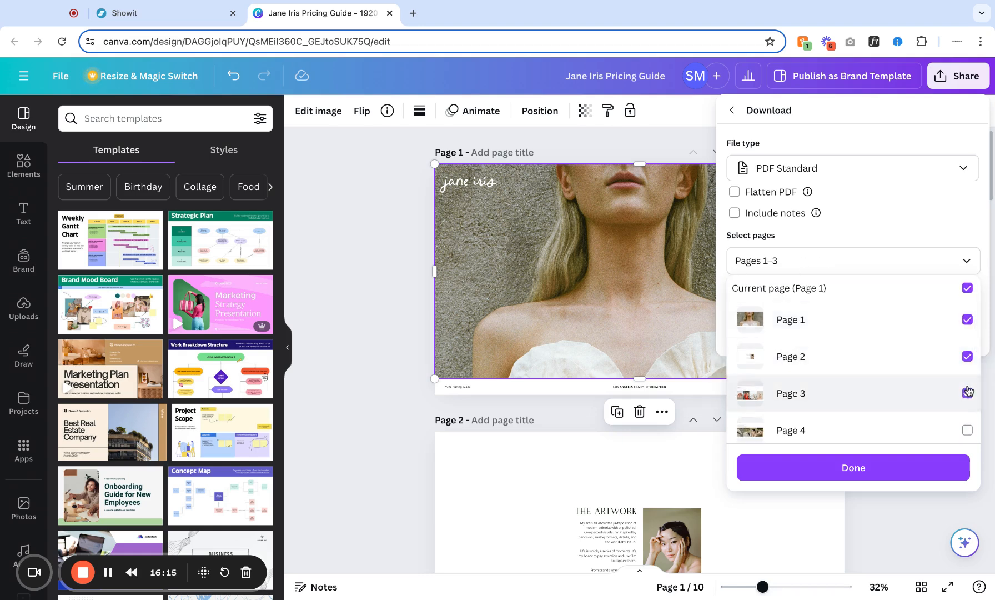
- Include all pages (1–10) in the selection and download the pricing guide as a PDF
{"action": "scroll", "coordinate": [966, 394], "scroll_direction": "up", "scroll_amount": 1}
{"action": "left_click", "coordinate": [967, 299]}
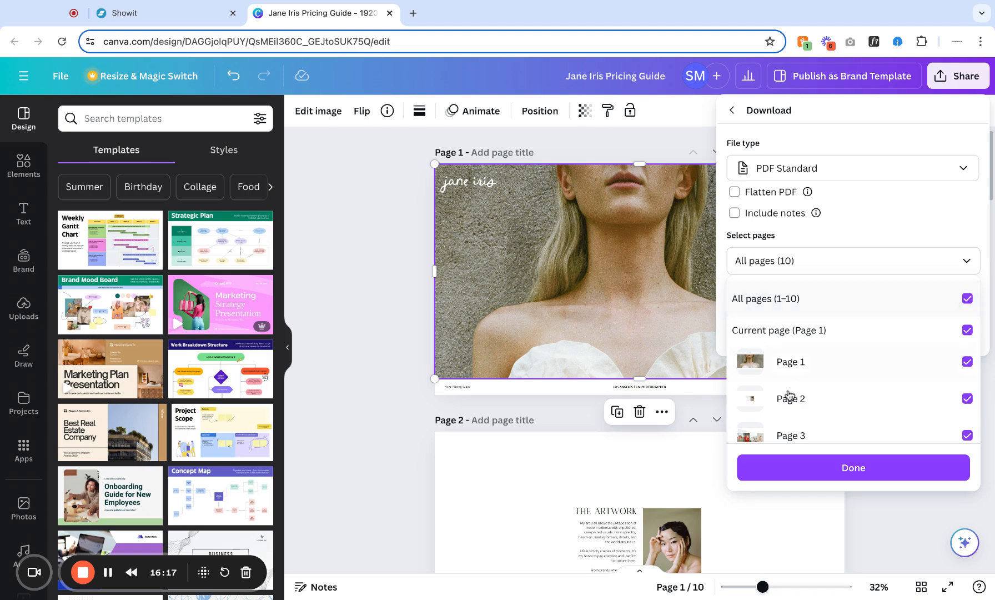
{"action": "left_click", "coordinate": [876, 474]}
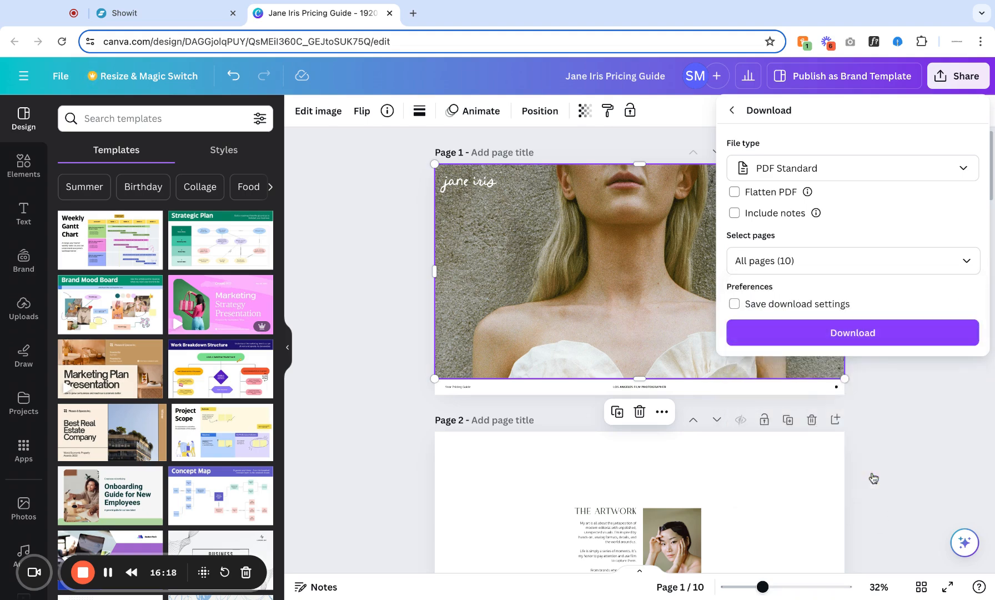
{"action": "left_click", "coordinate": [846, 341]}
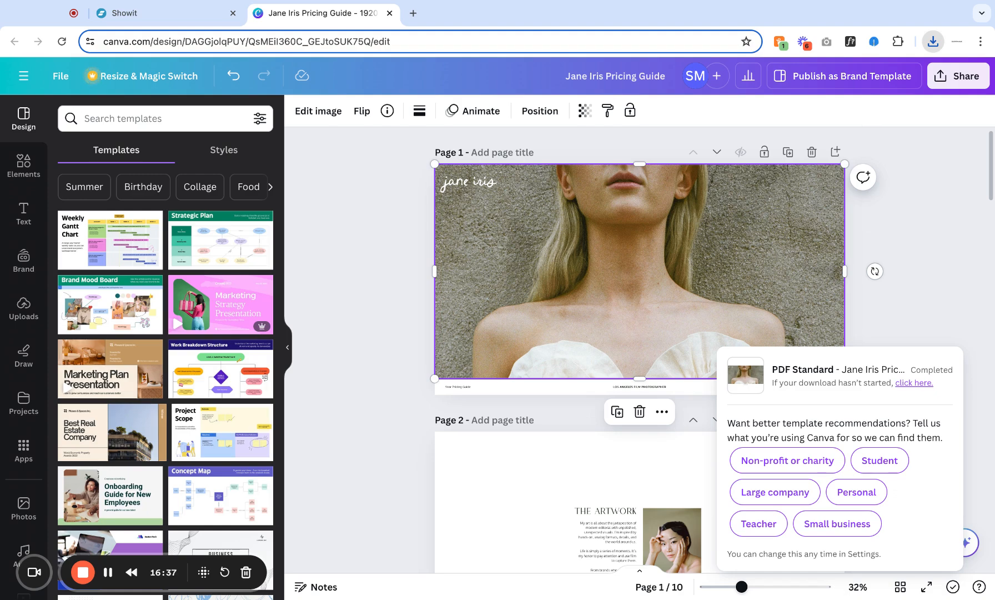
- Switch to Showit and add a new media library folder named "pricing guide year"
{"action": "left_click", "coordinate": [183, 13]}
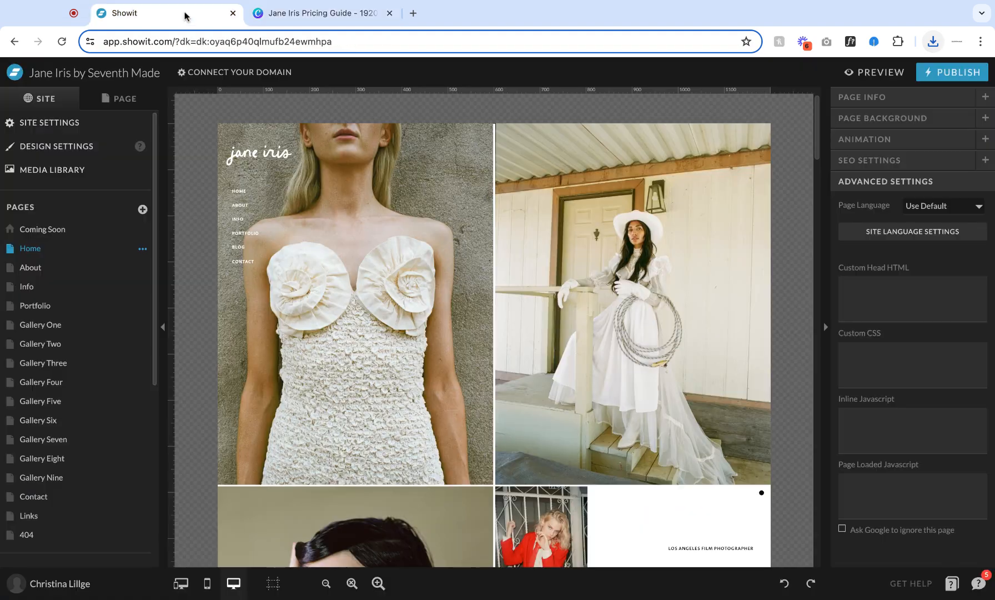
{"action": "left_click", "coordinate": [53, 169]}
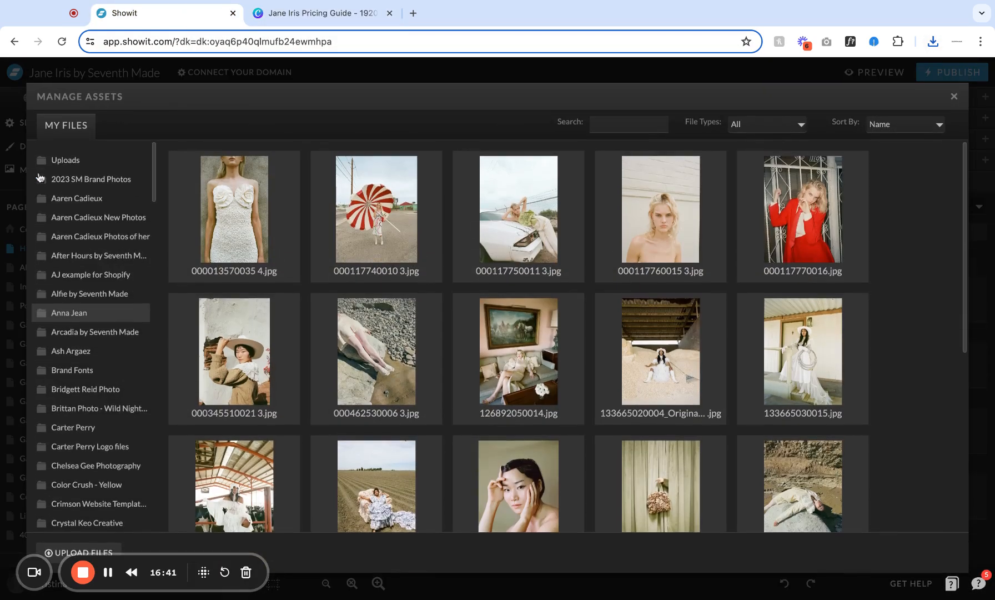
{"action": "scroll", "coordinate": [69, 459], "scroll_direction": "down", "scroll_amount": 10}
{"action": "scroll", "coordinate": [68, 459], "scroll_direction": "down", "scroll_amount": 5}
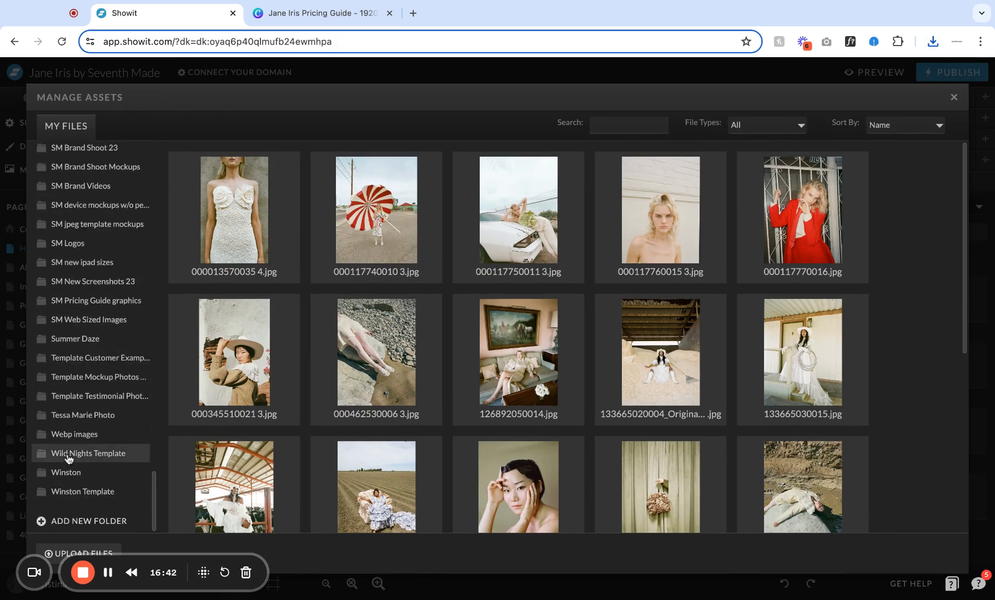
{"action": "left_click", "coordinate": [56, 521]}
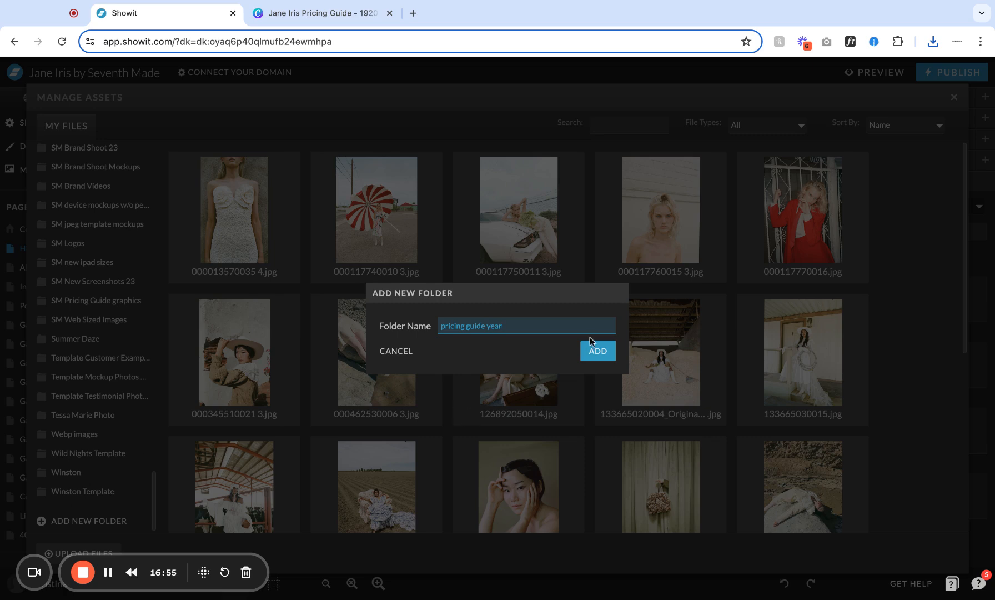
{"action": "left_click", "coordinate": [598, 351]}
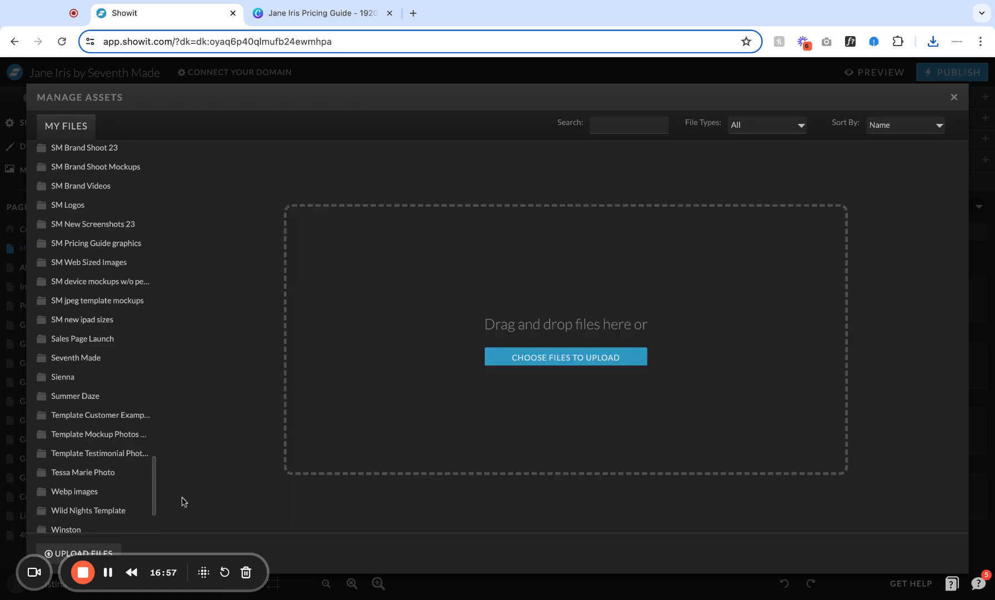
- Upload Jane Iris Pricing Guide.pdf to the new media library folder and copy the file's link
{"action": "left_click", "coordinate": [901, 54]}
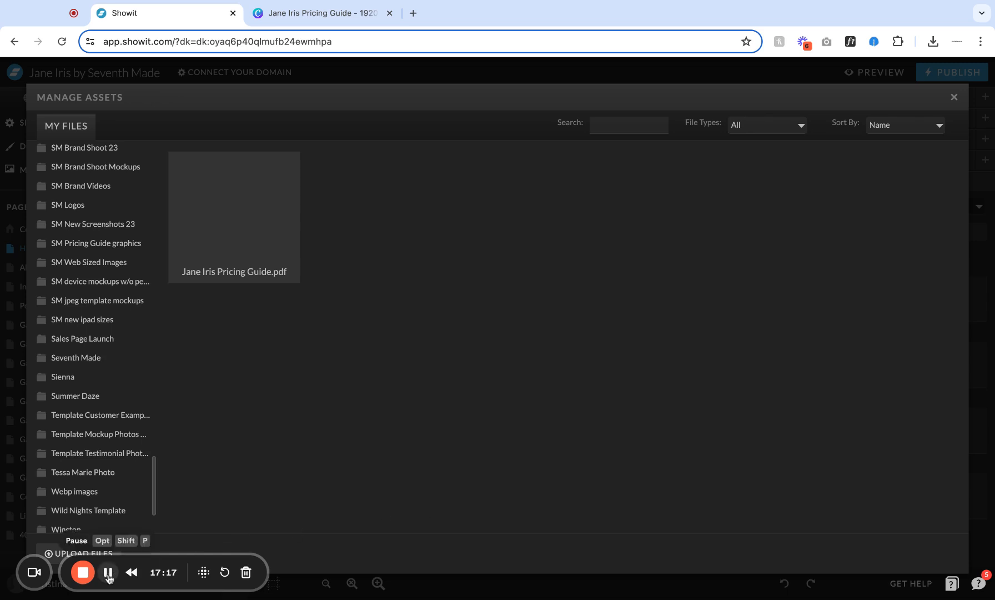
{"action": "mouse_move", "coordinate": [262, 210]}
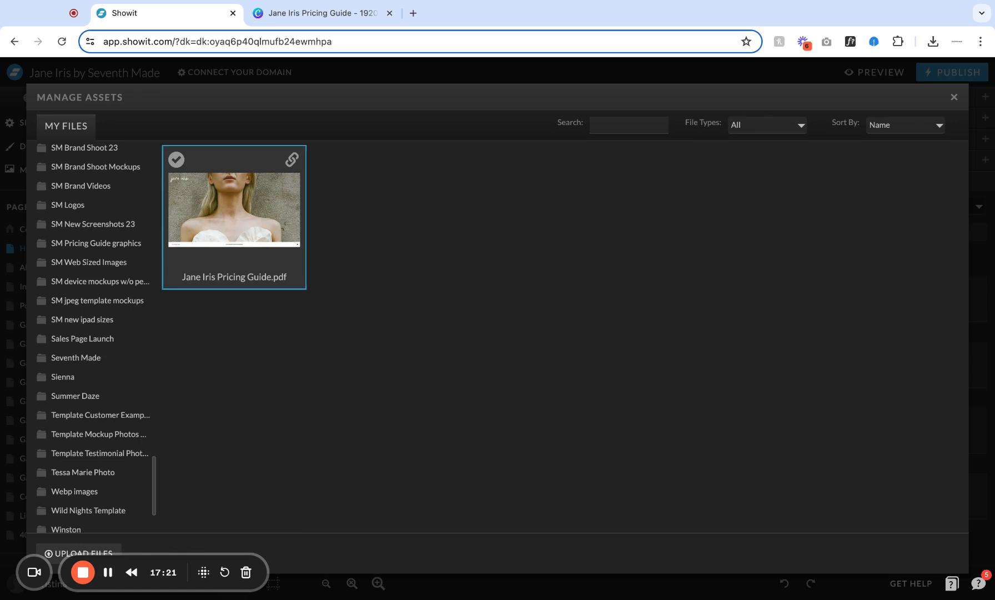
{"action": "left_click", "coordinate": [293, 160]}
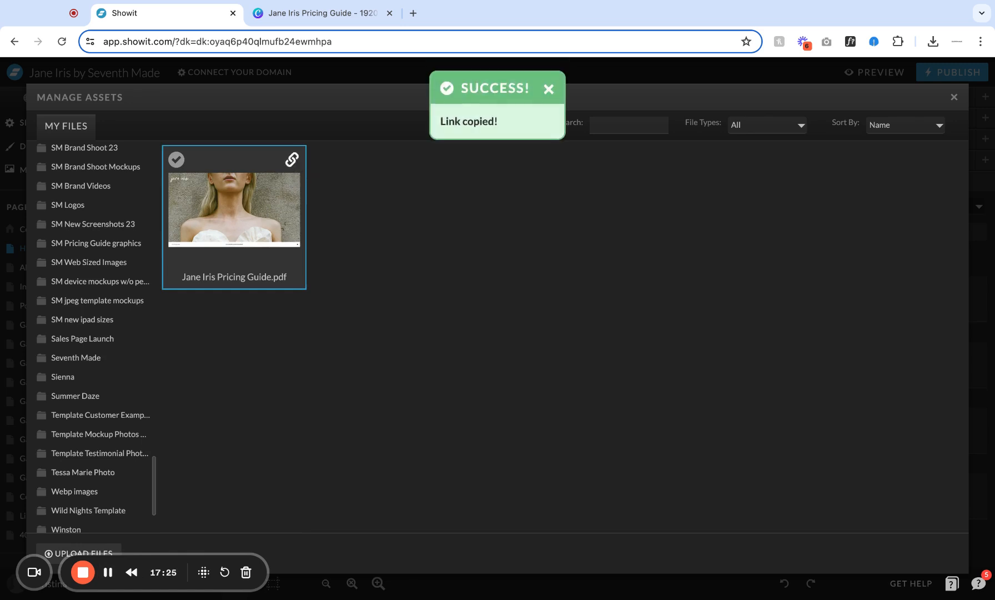
- Open the copied pricing guide link in a new browser tab and select the PDF's full web address
{"action": "left_click", "coordinate": [413, 13]}
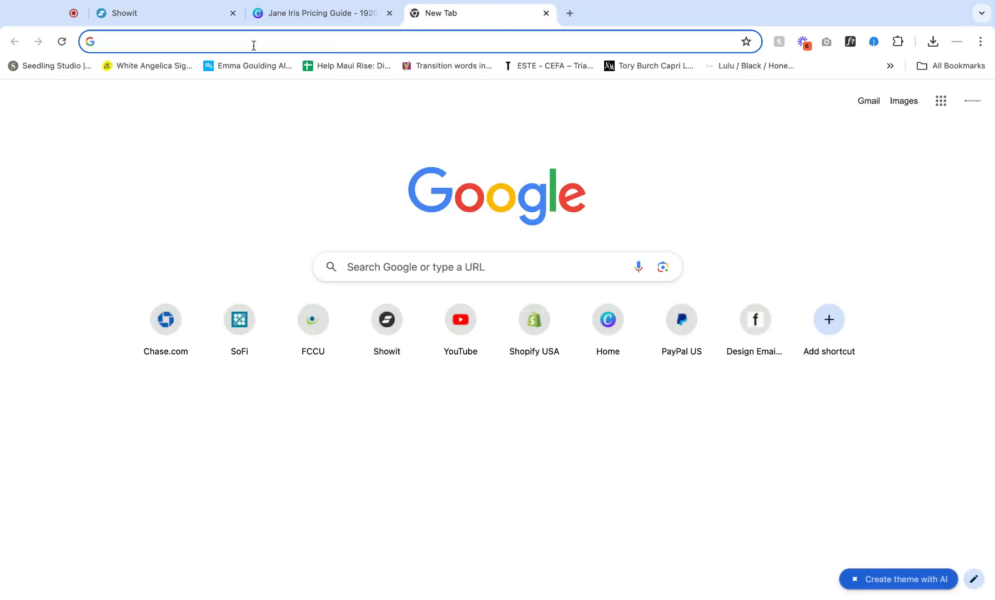
{"action": "key", "text": "super+v"}
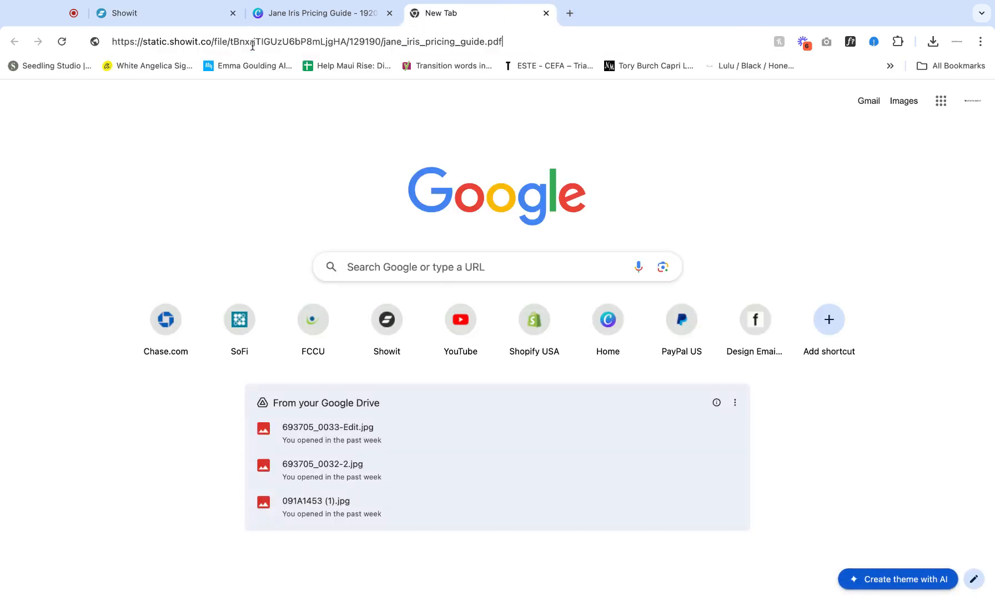
{"action": "key", "text": "Return"}
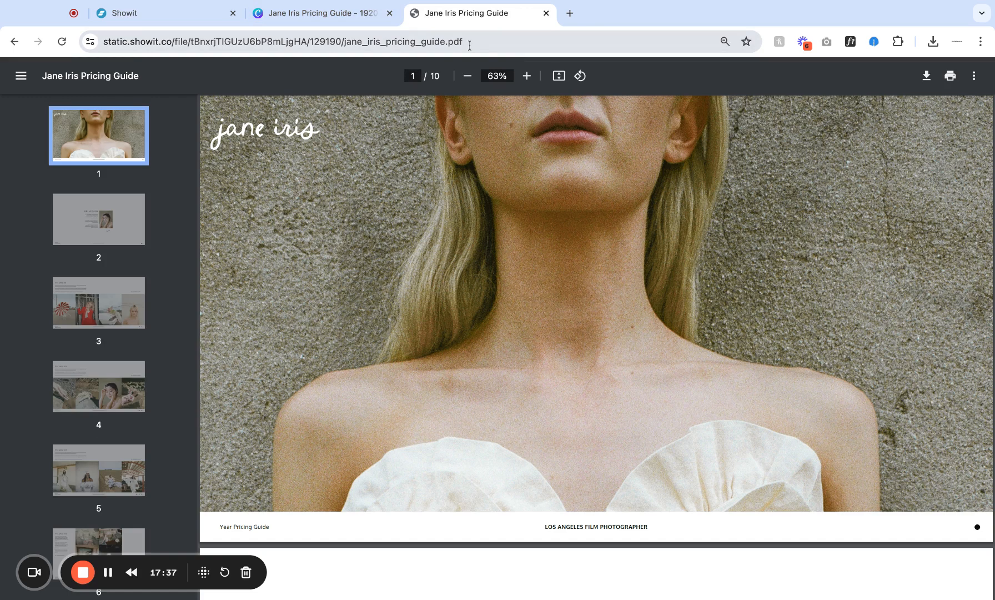
{"action": "left_click_drag", "start_coordinate": [463, 42], "coordinate": [88, 31]}
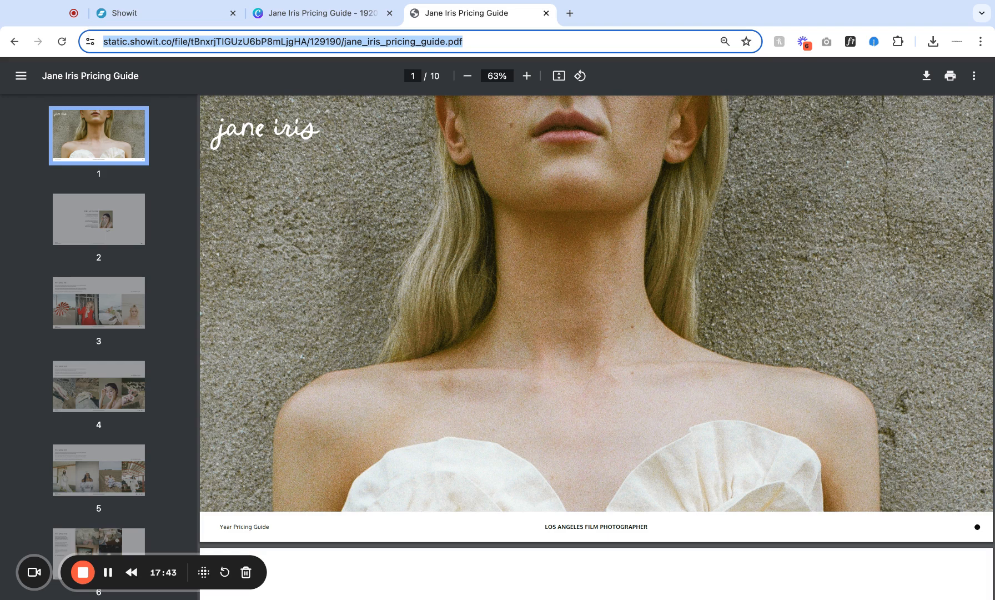
- Return to Showit, close the media library and switch back to the Jane Iris Pricing Guide design in Canva
{"action": "left_click", "coordinate": [160, 17]}
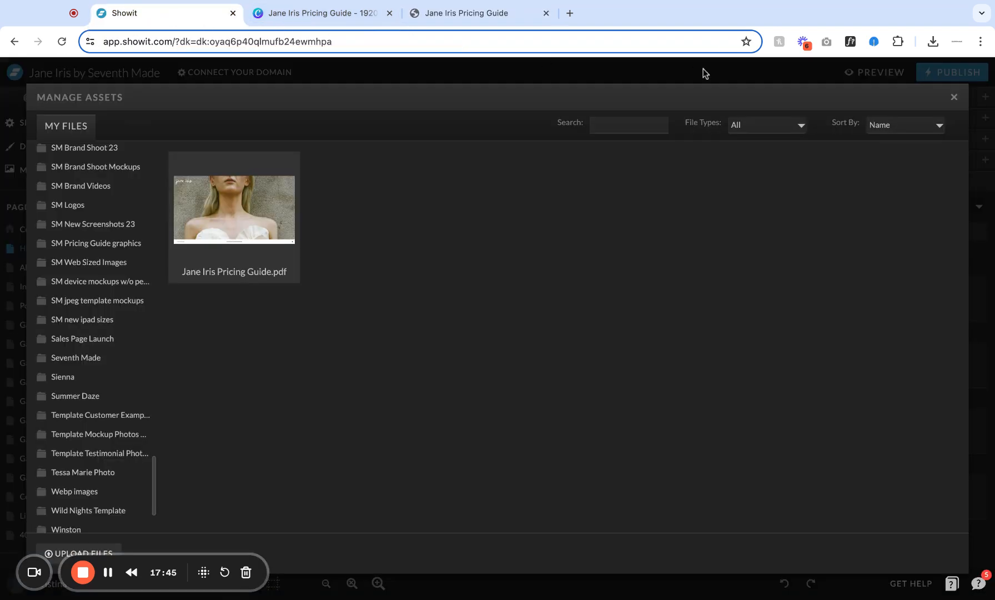
{"action": "left_click", "coordinate": [953, 97]}
{"action": "left_click", "coordinate": [310, 22]}
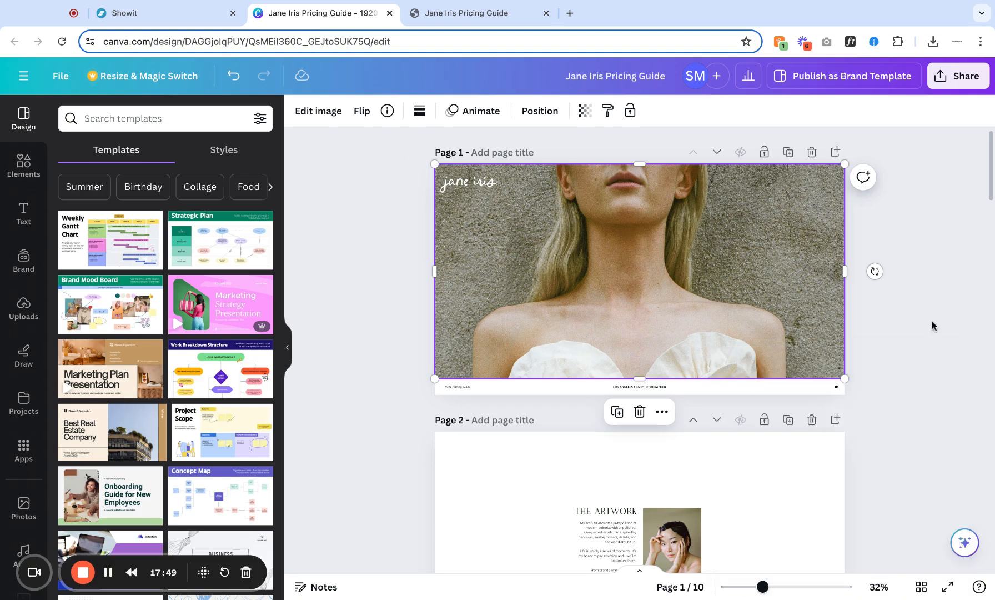